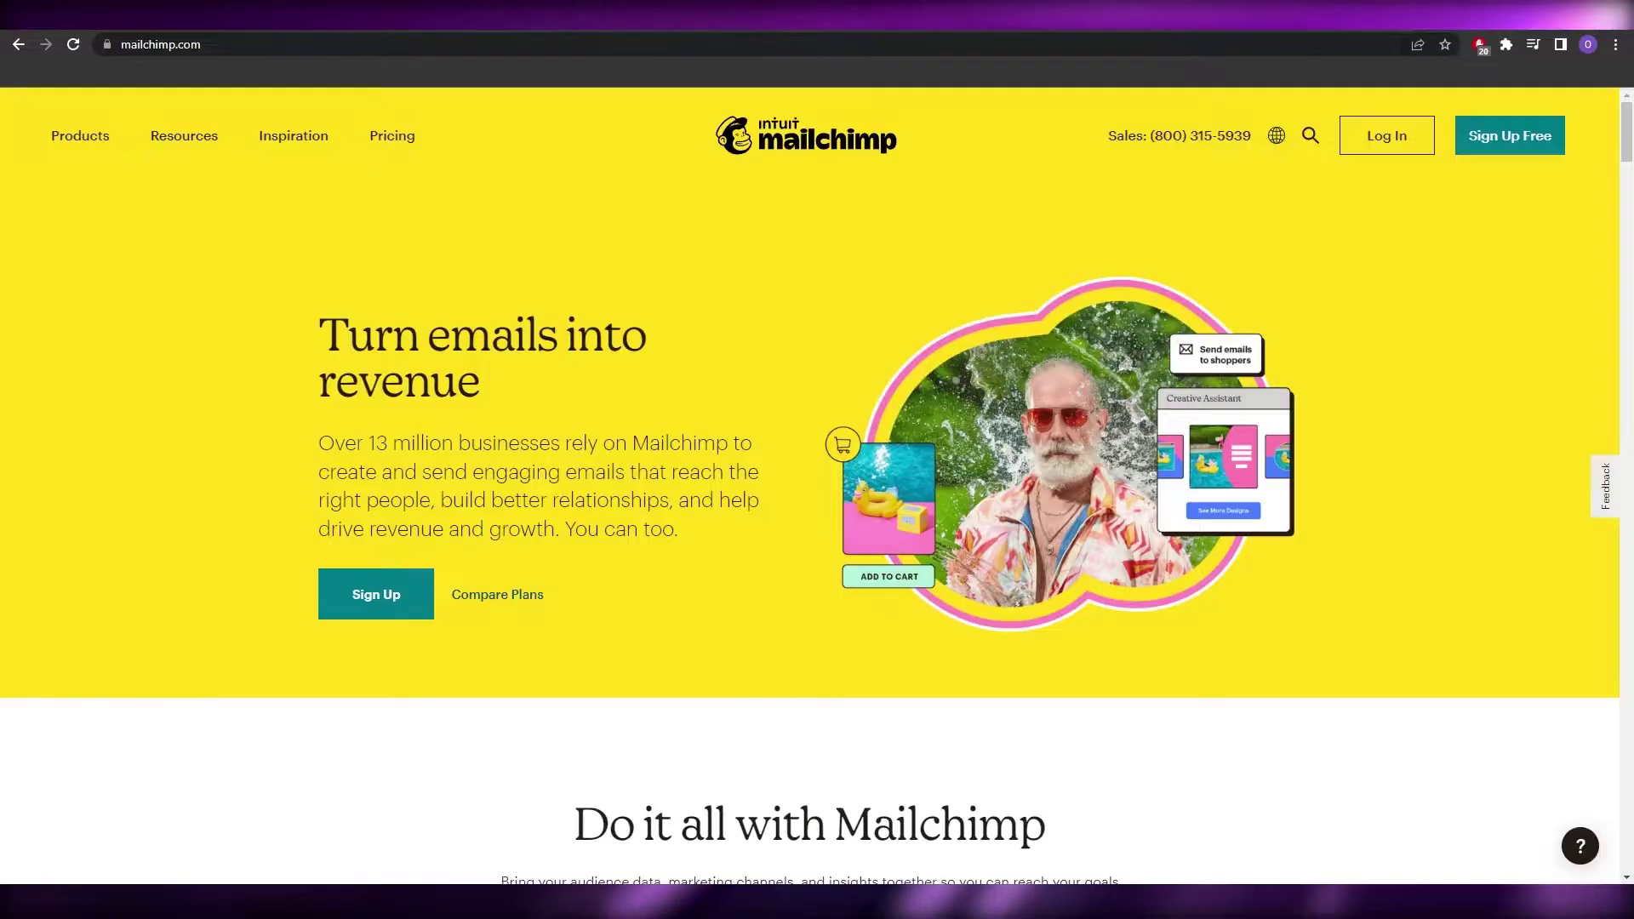
# - Scroll the Mailchimp homepage and start the free sign-up by entering the e-mail address
pyautogui.scroll(-1, 586, 516)
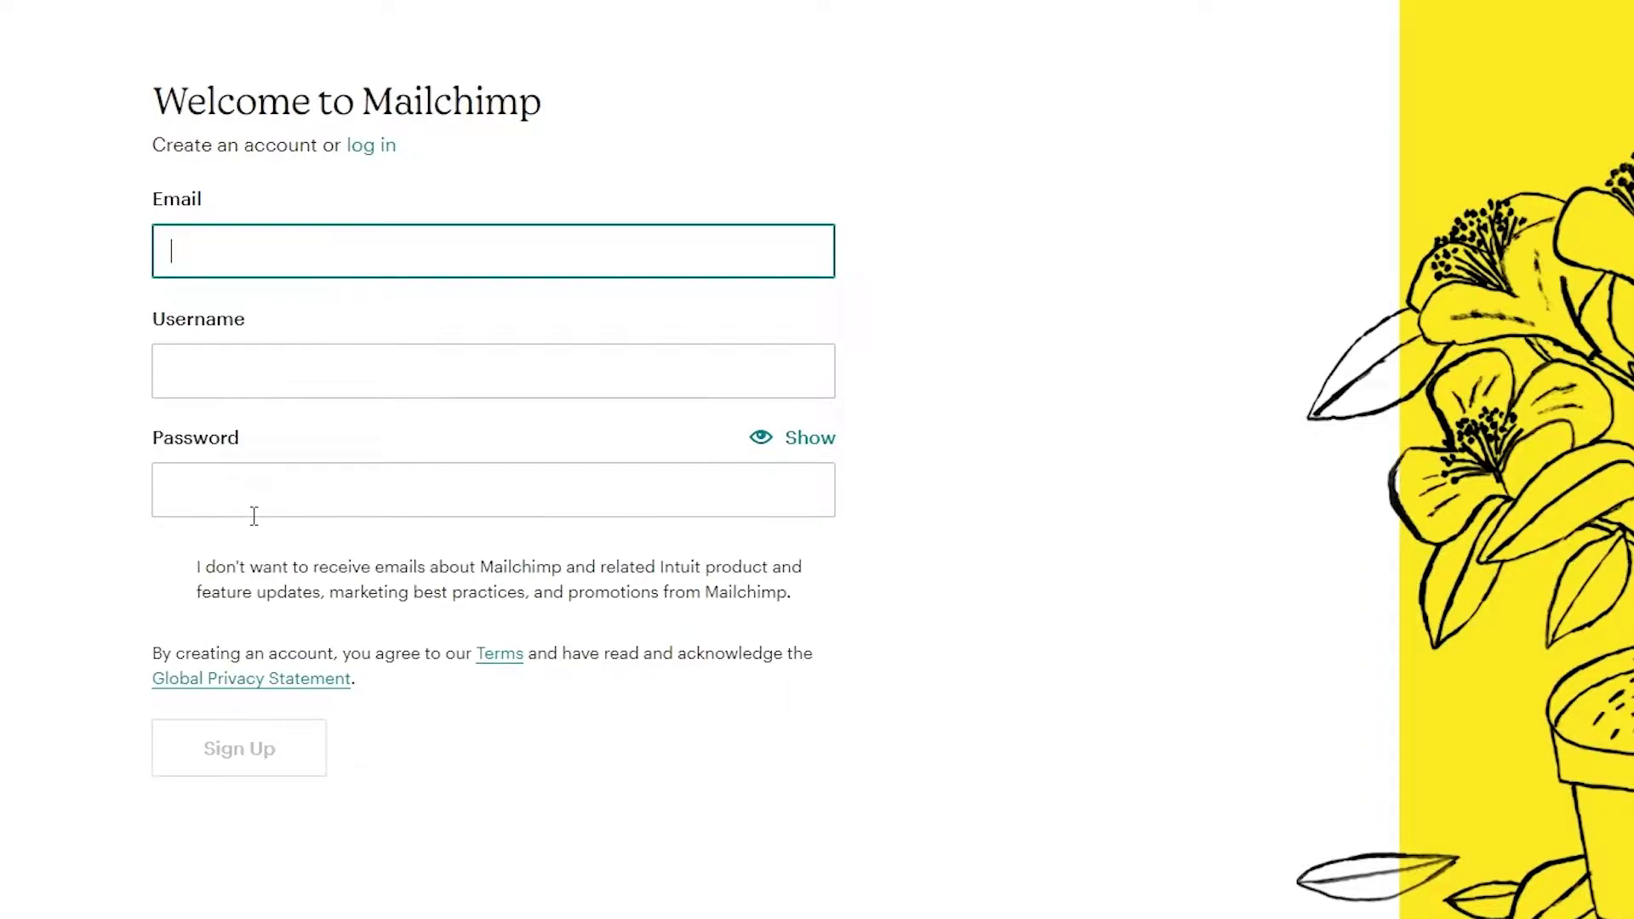
pyautogui.click(248, 255)
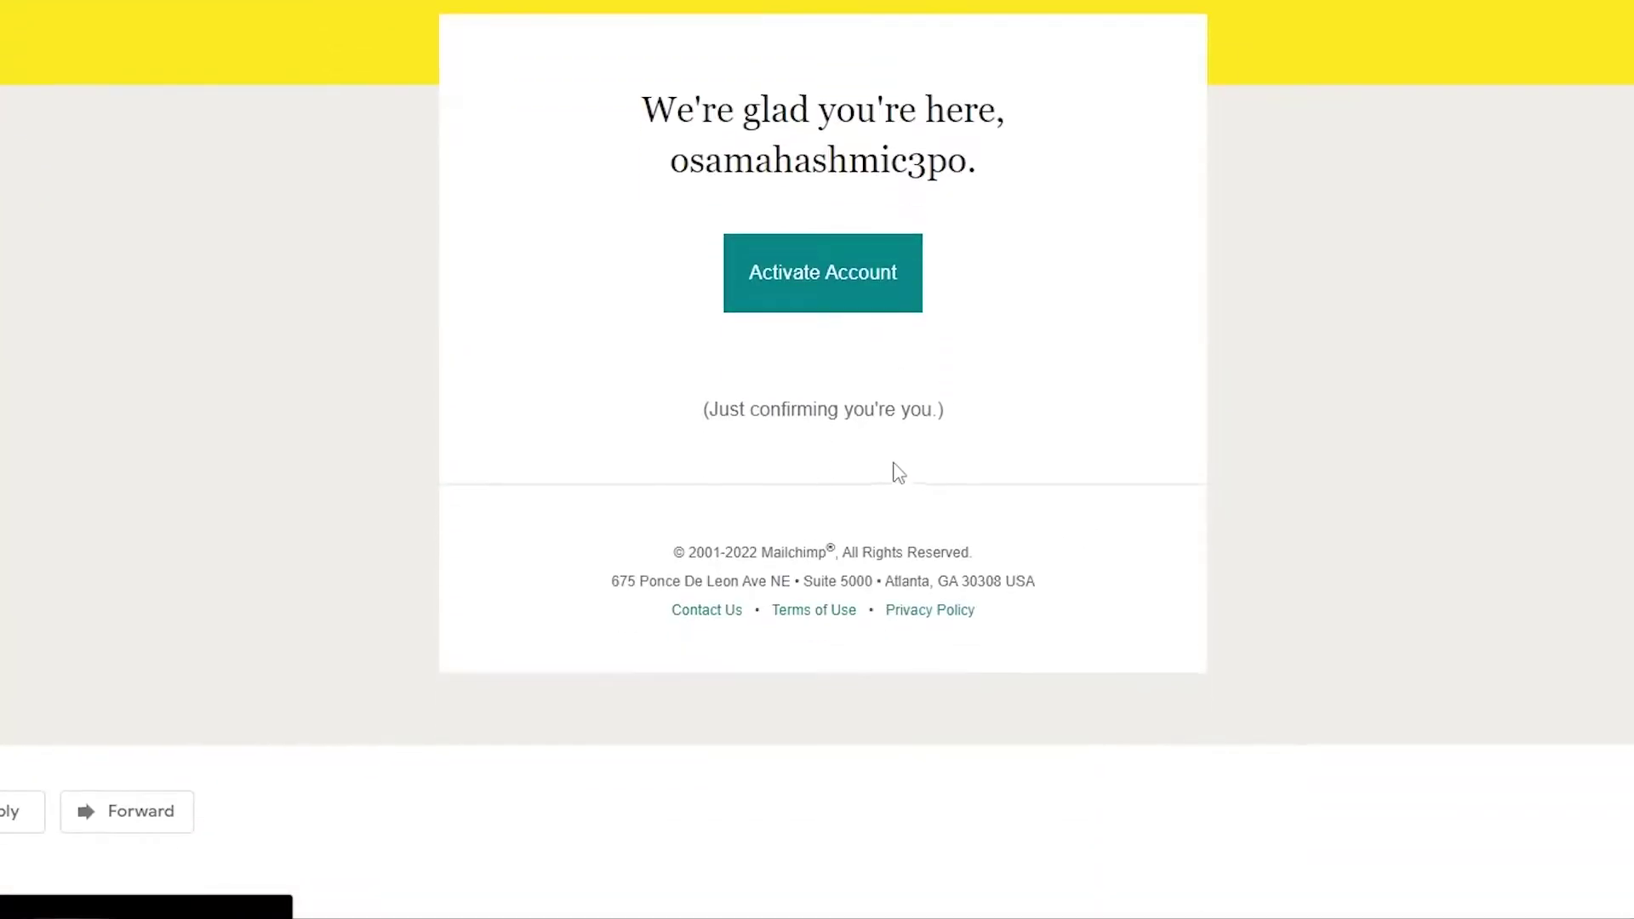
# - Activate the new Mailchimp account from the confirmation email in Temp Mail
pyautogui.scroll(2, 817, 476)
pyautogui.click(845, 413)
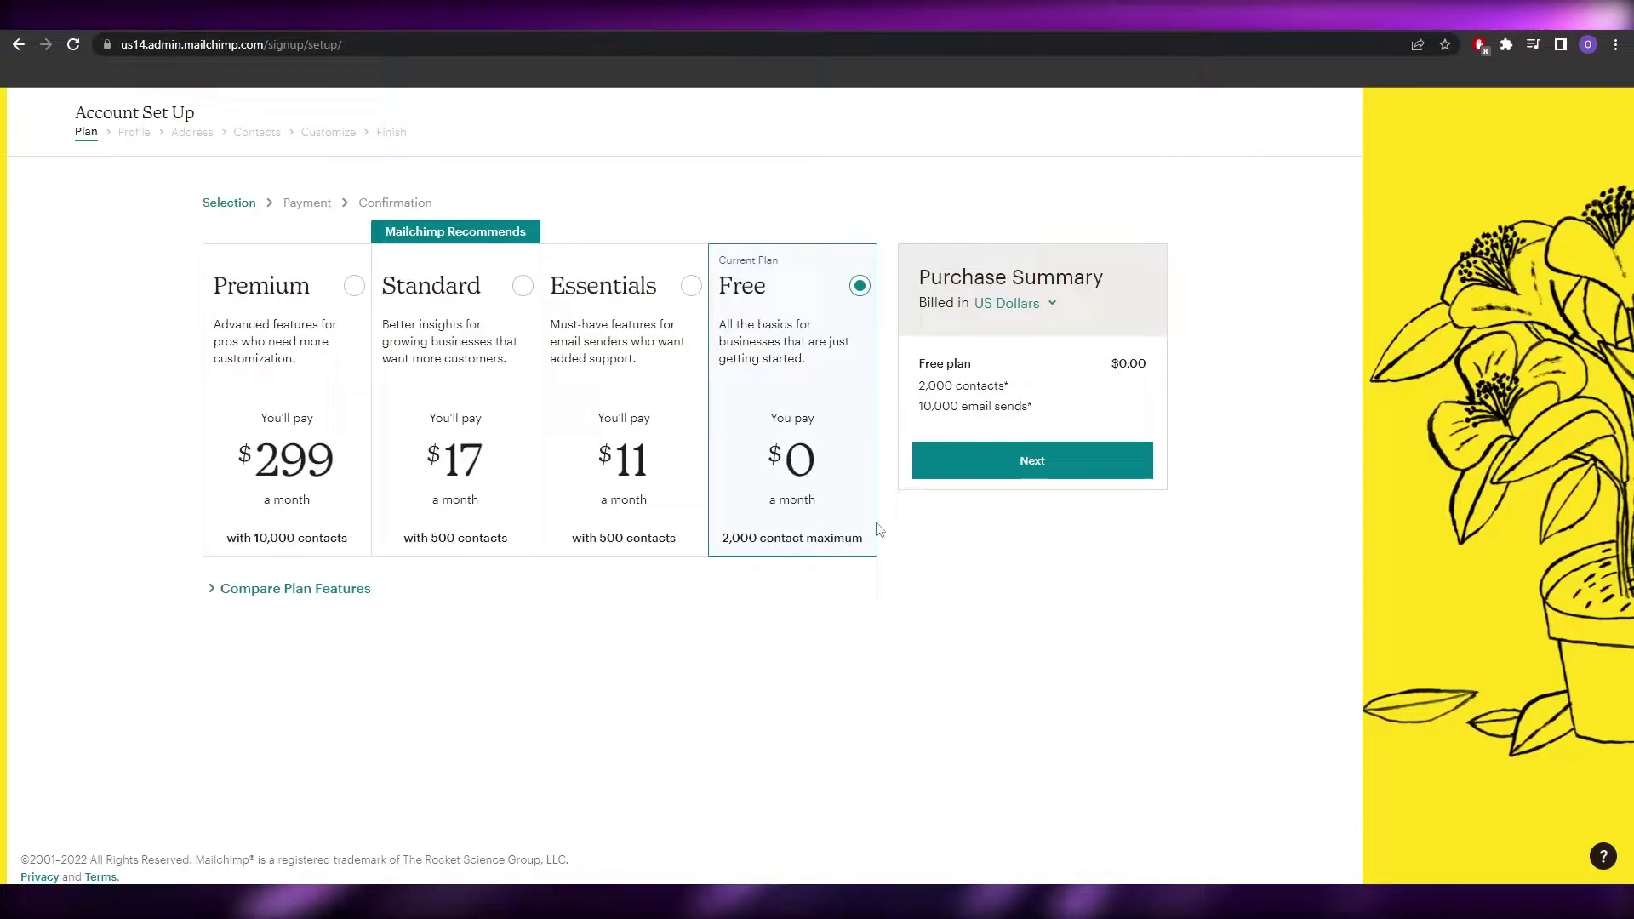
# - Continue on the Free plan and answer No to having existing contacts
pyautogui.click(1030, 464)
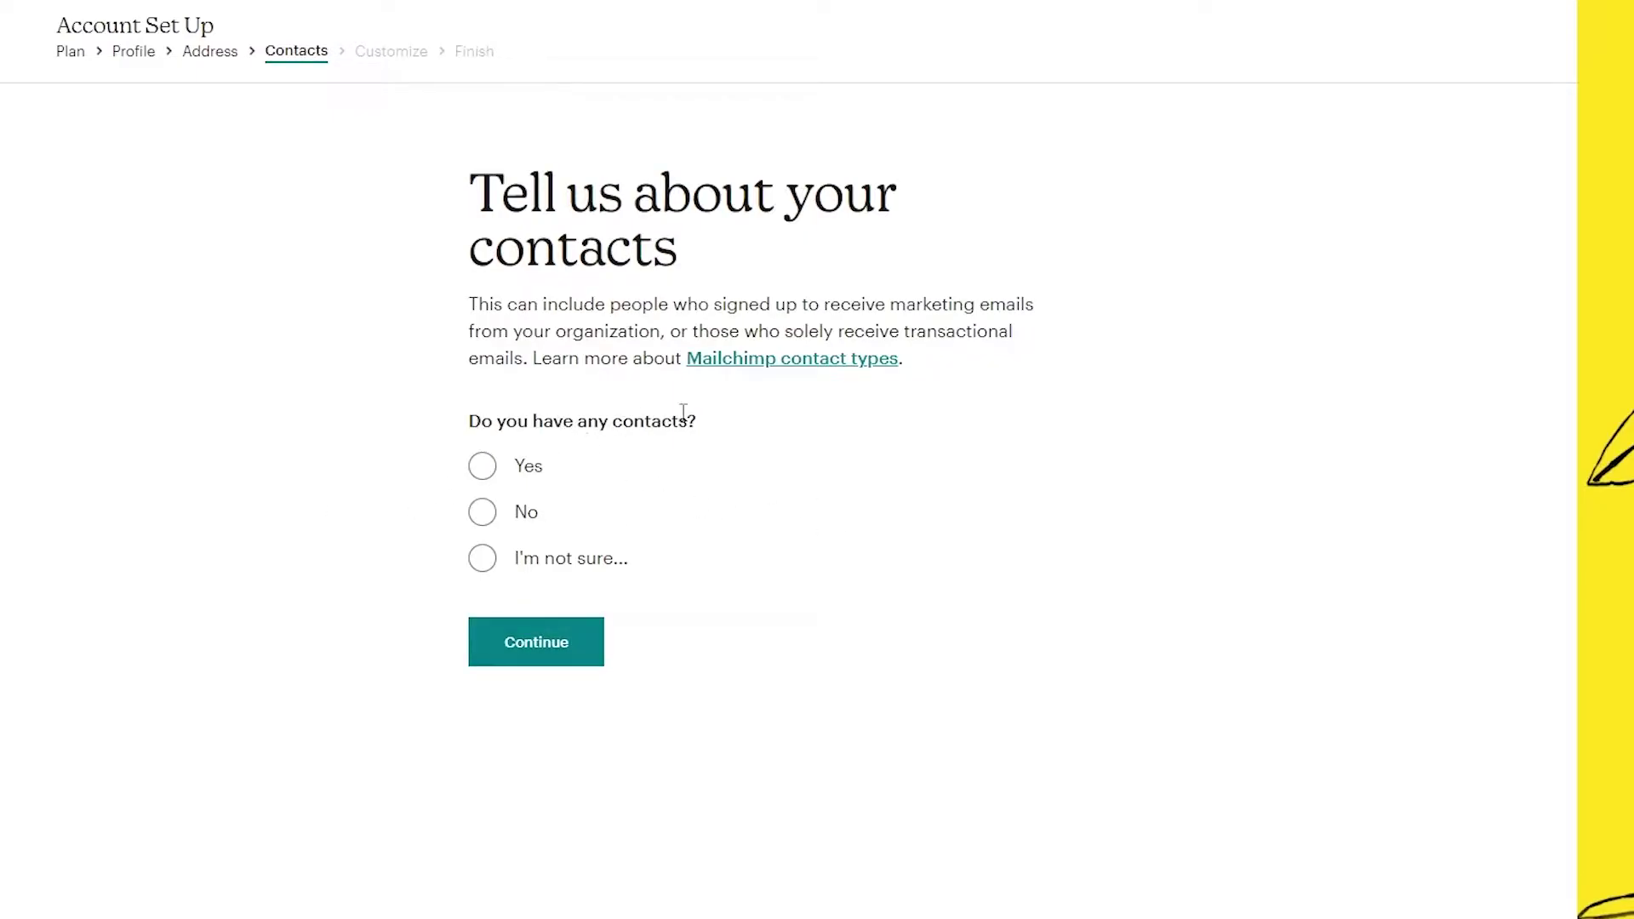
pyautogui.click(482, 562)
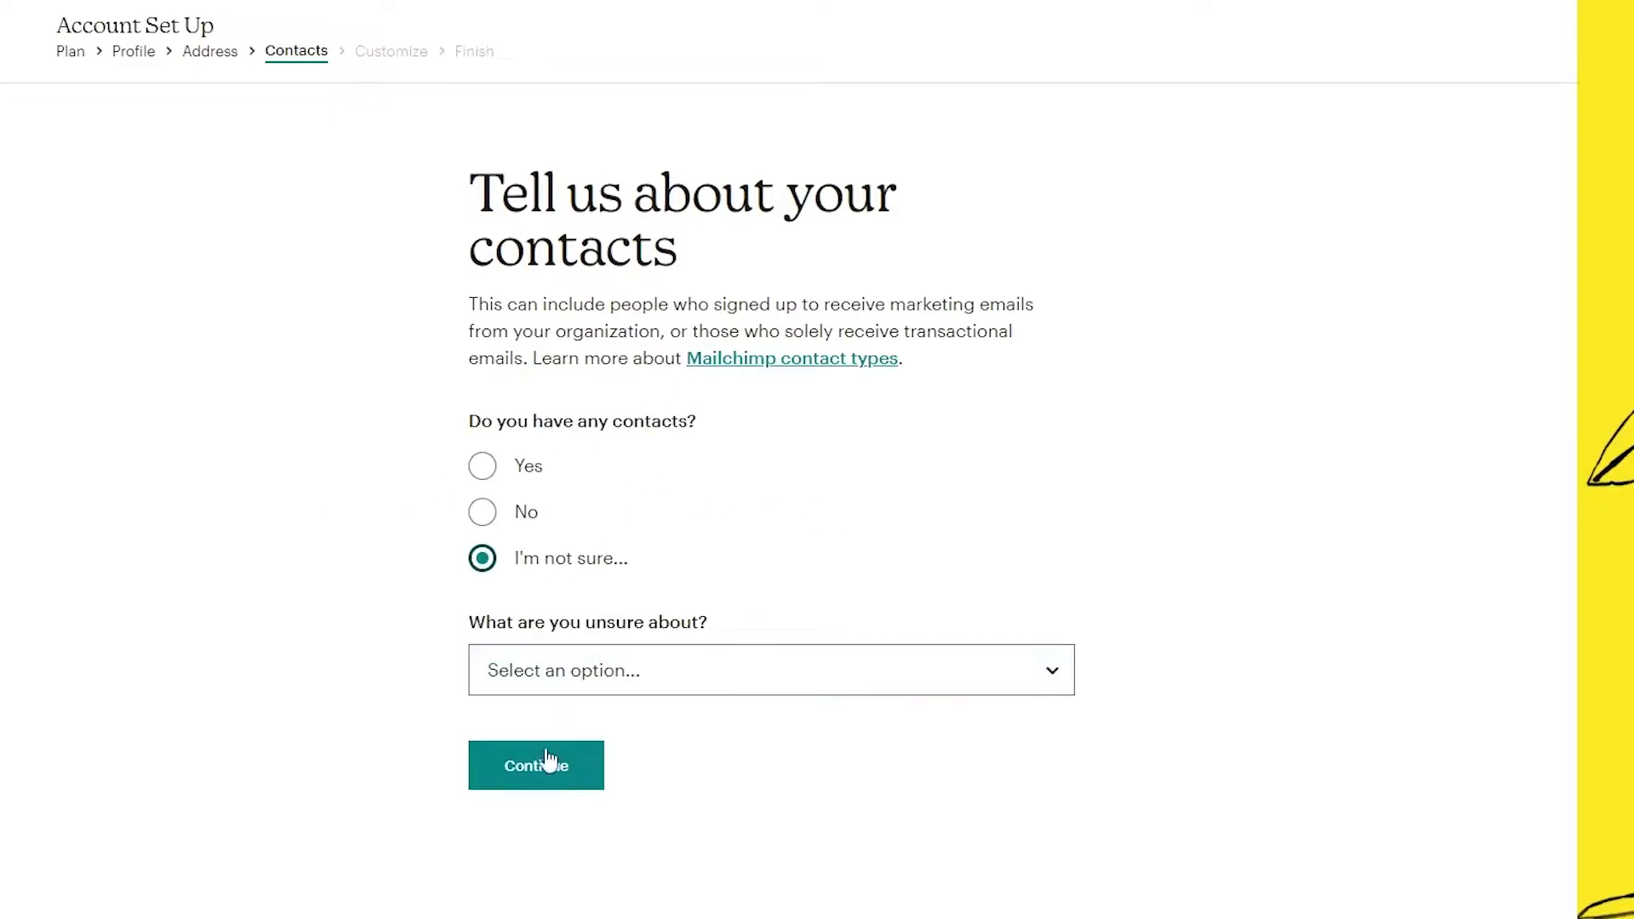
pyautogui.click(484, 515)
pyautogui.click(539, 705)
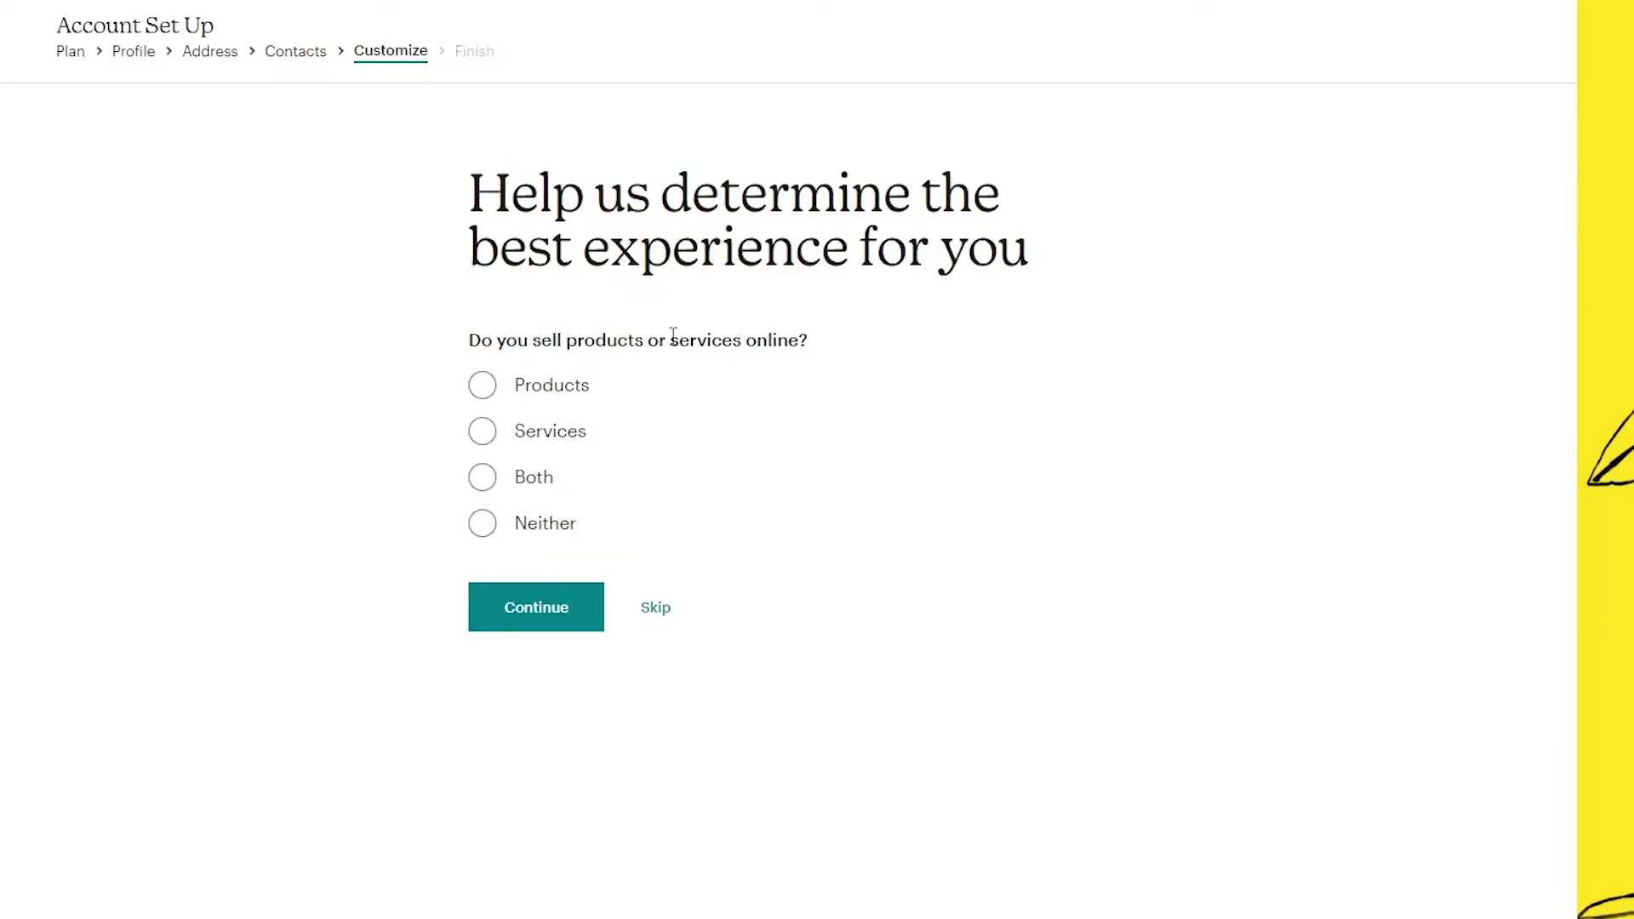
# - Choose Products for what's sold online, skip that question, and finish setup
pyautogui.click(484, 478)
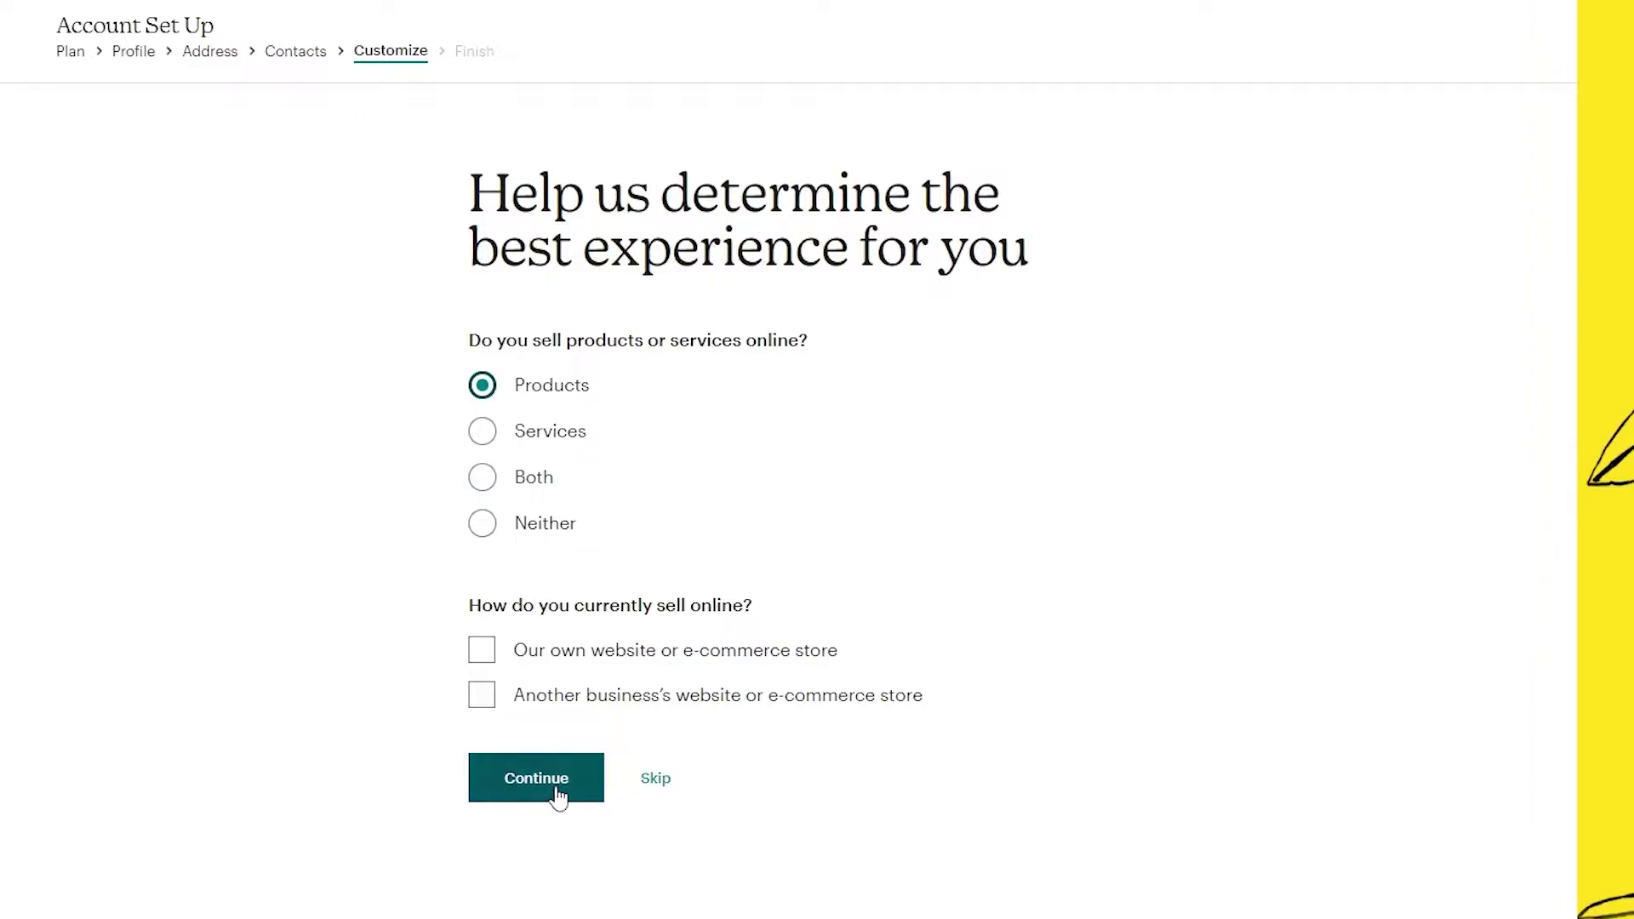
pyautogui.click(584, 800)
pyautogui.click(668, 796)
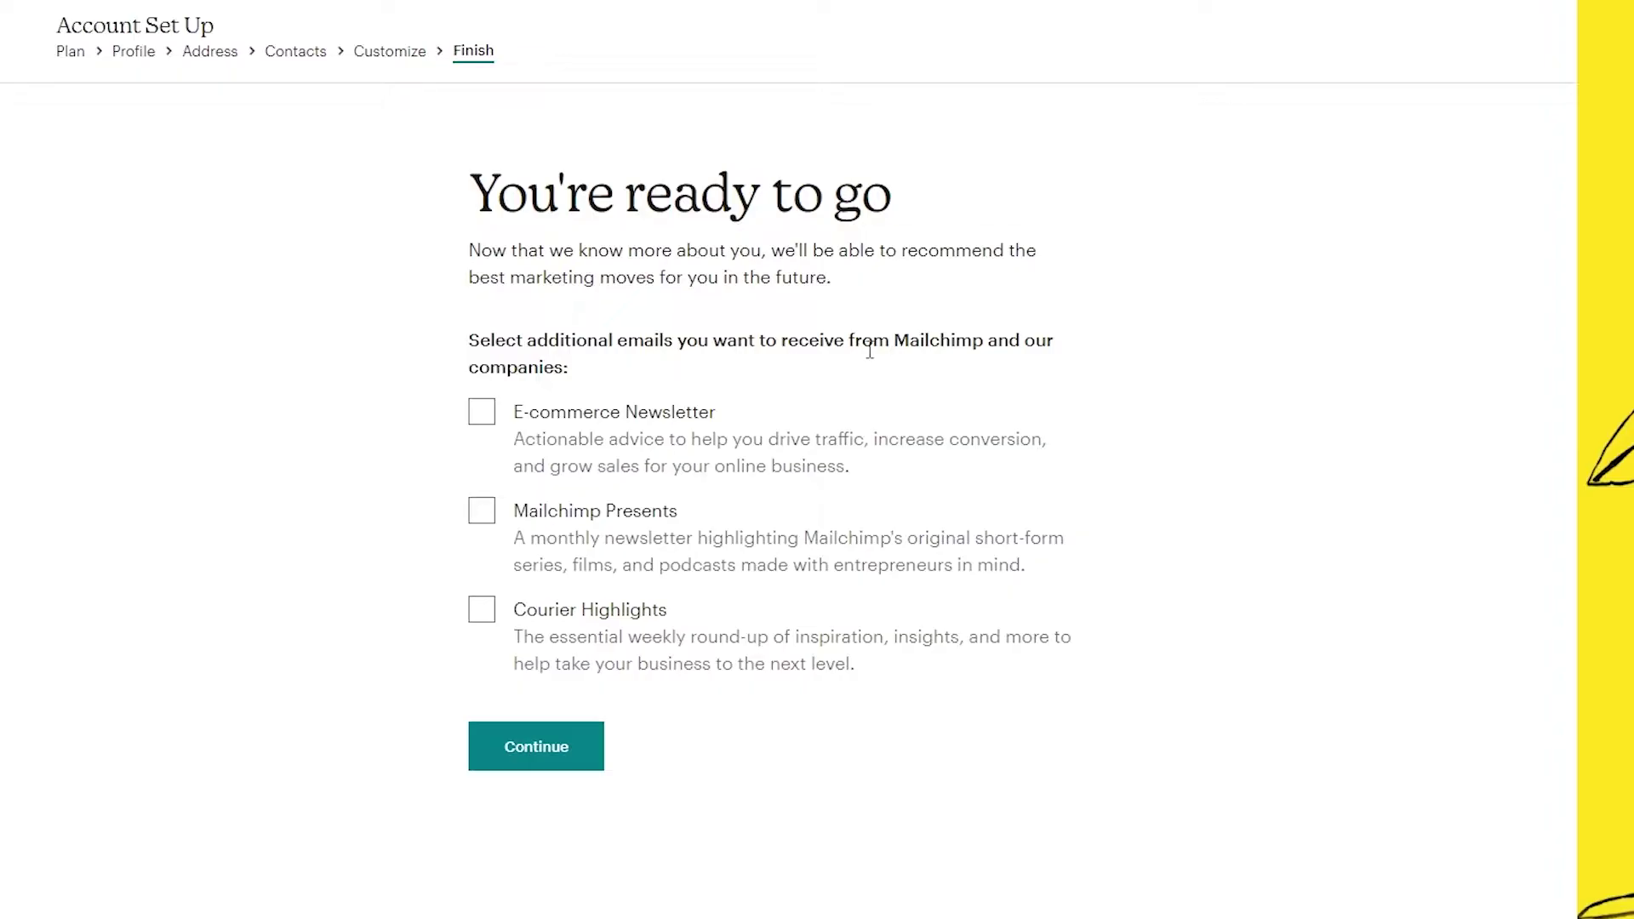
pyautogui.click(576, 761)
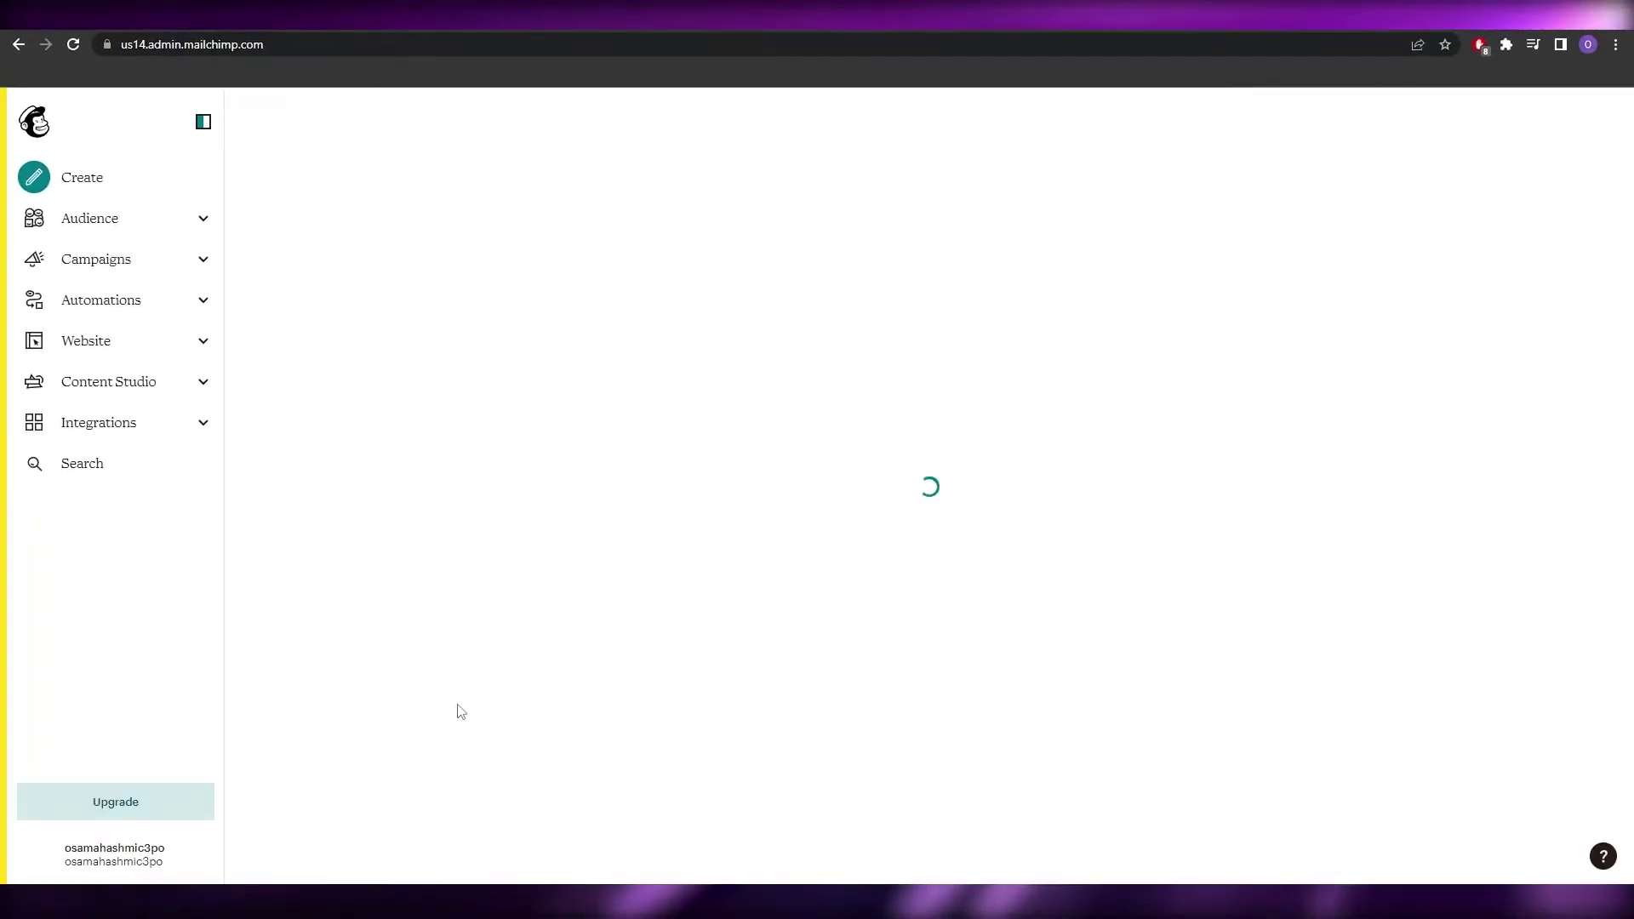
pyautogui.scroll(-2, 498, 630)
pyautogui.scroll(2, 489, 630)
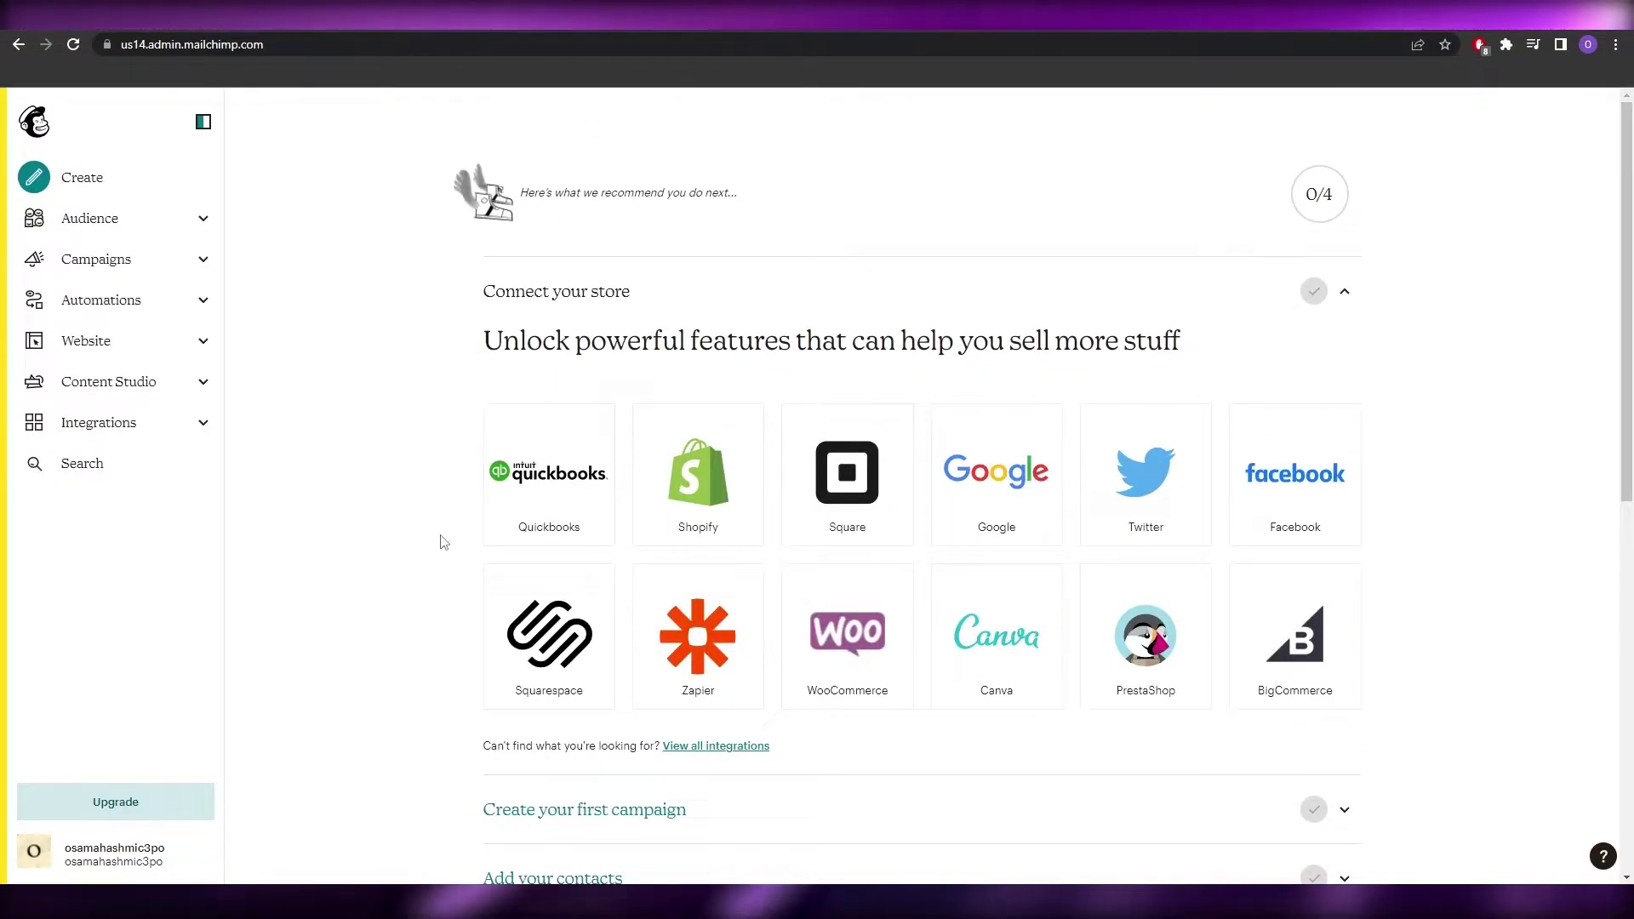
pyautogui.scroll(-1, 443, 542)
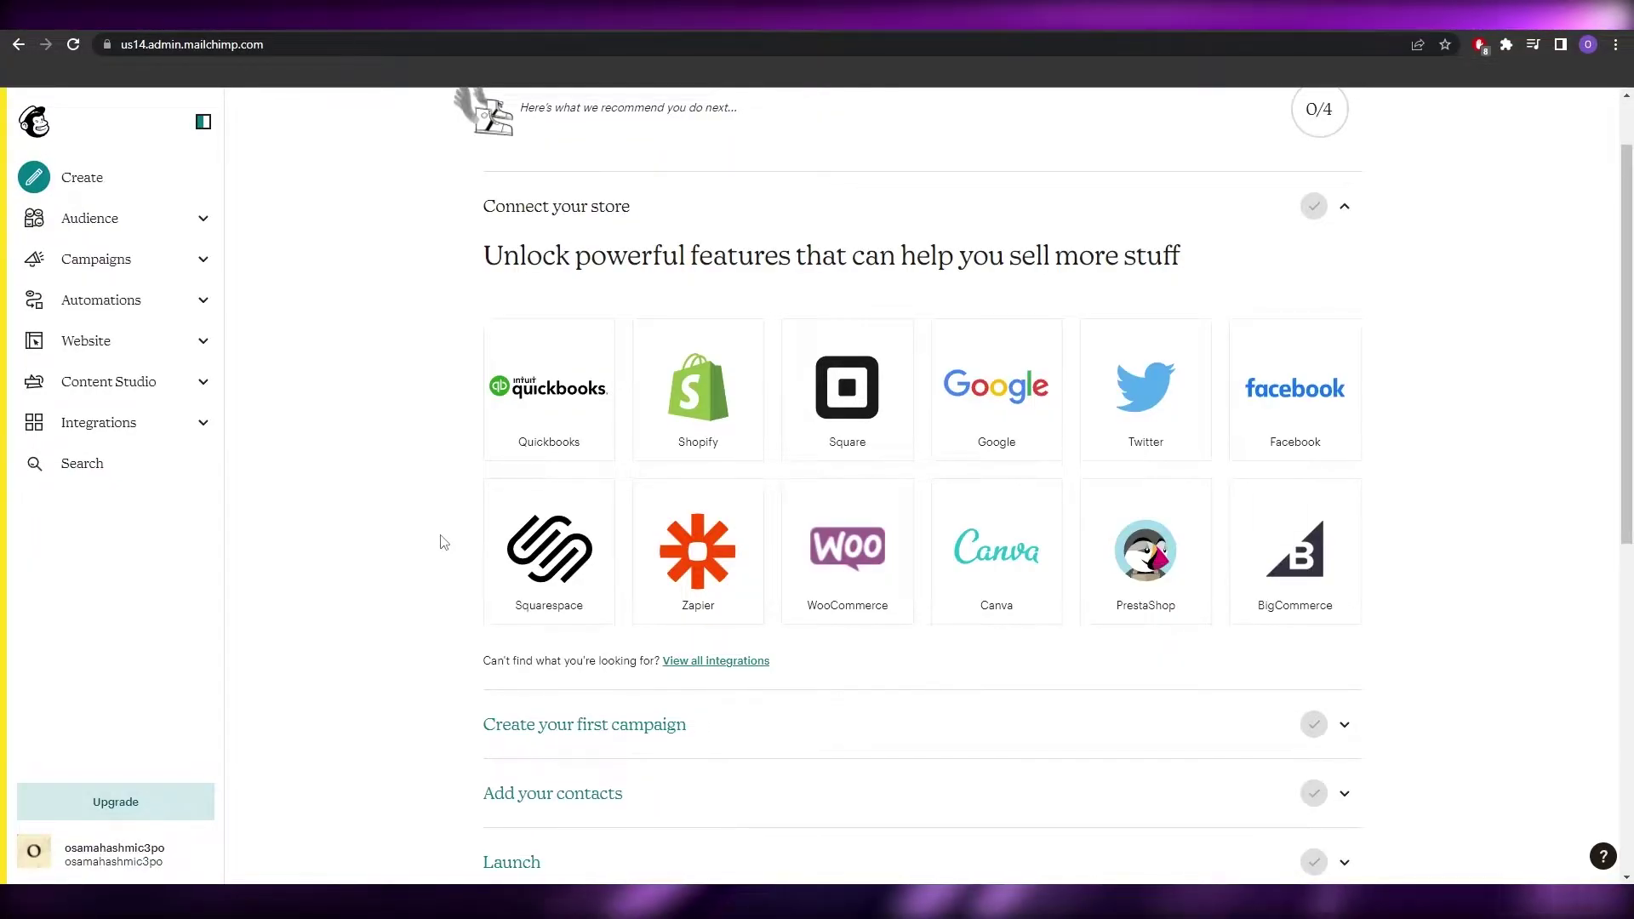
pyautogui.scroll(-1, 444, 542)
pyautogui.scroll(2, 444, 542)
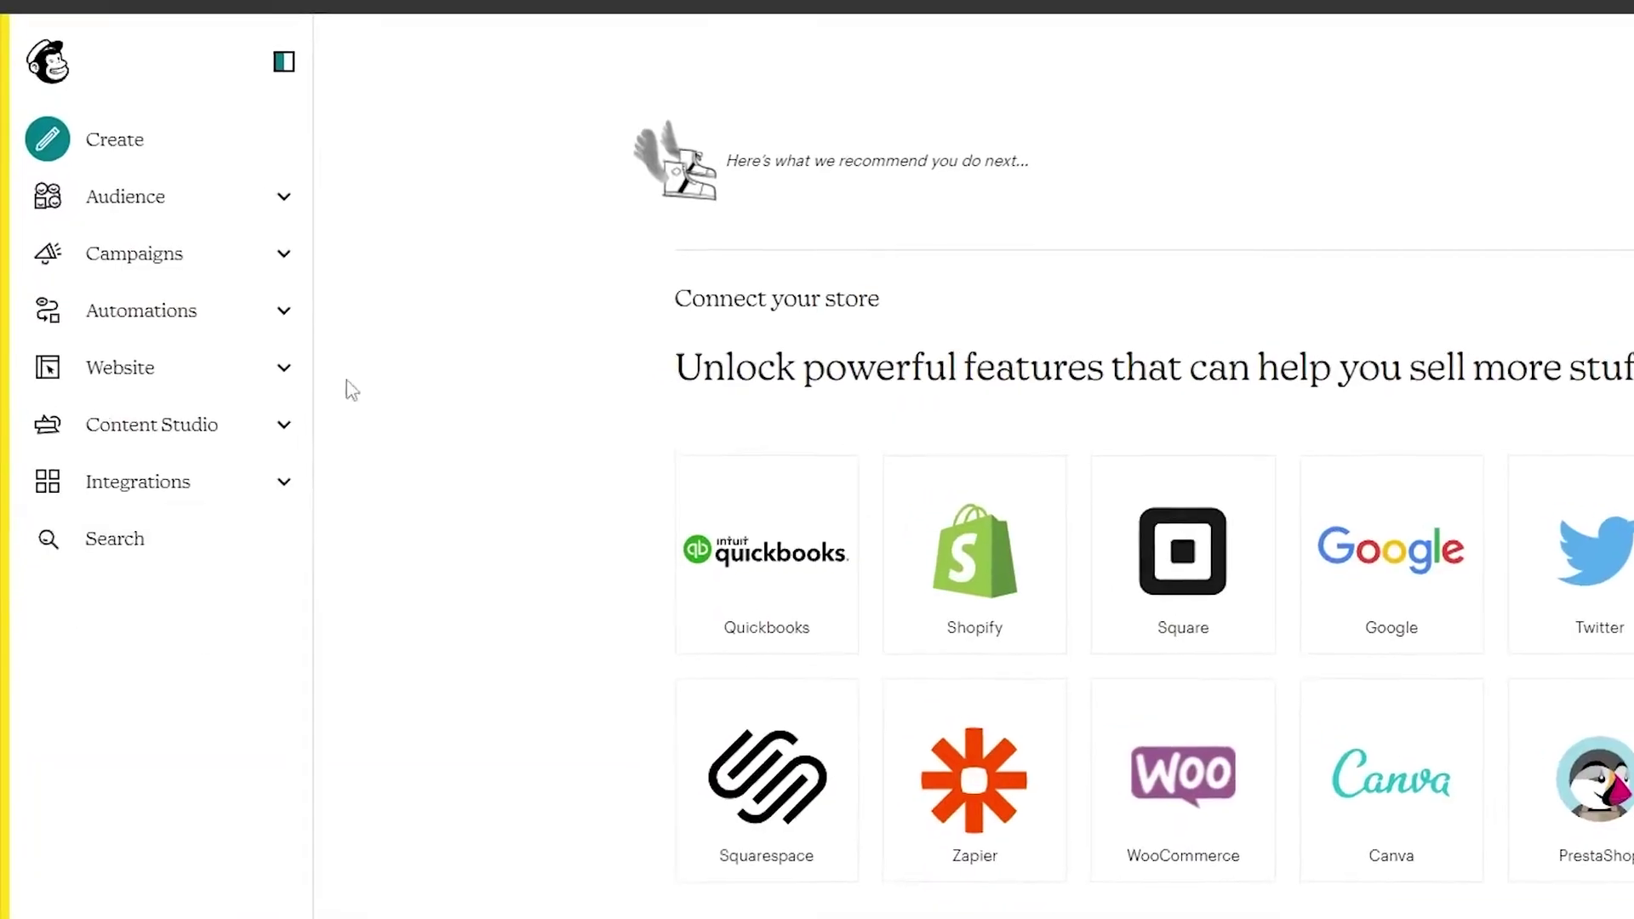
# - From Create in the sidebar, choose Email and then Template
pyautogui.click(213, 146)
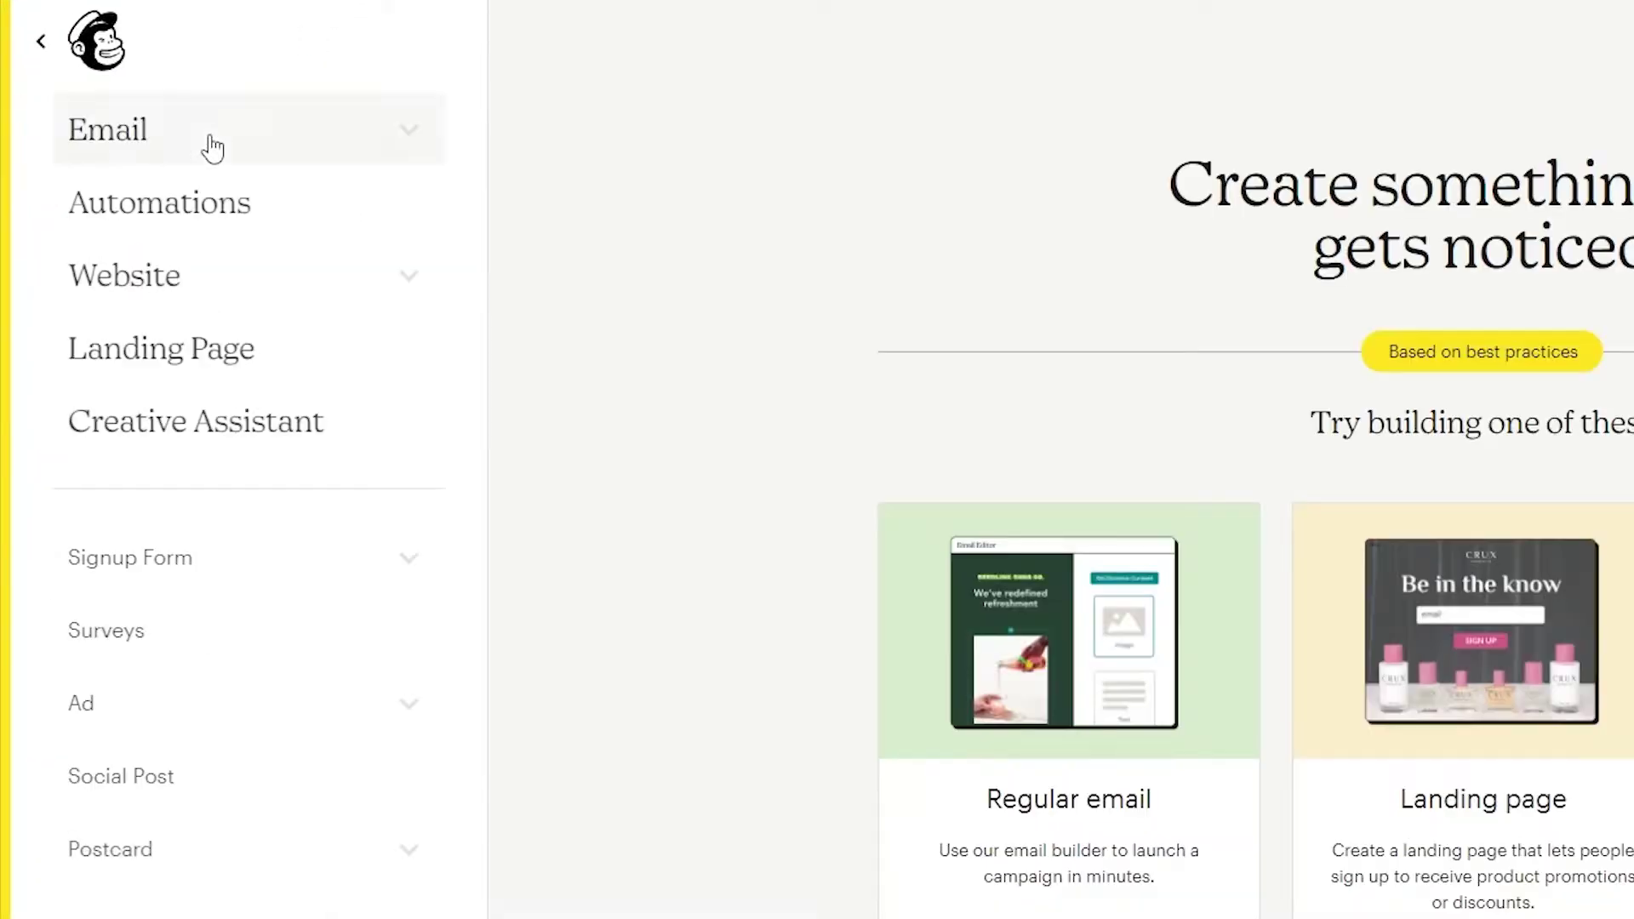
pyautogui.click(410, 144)
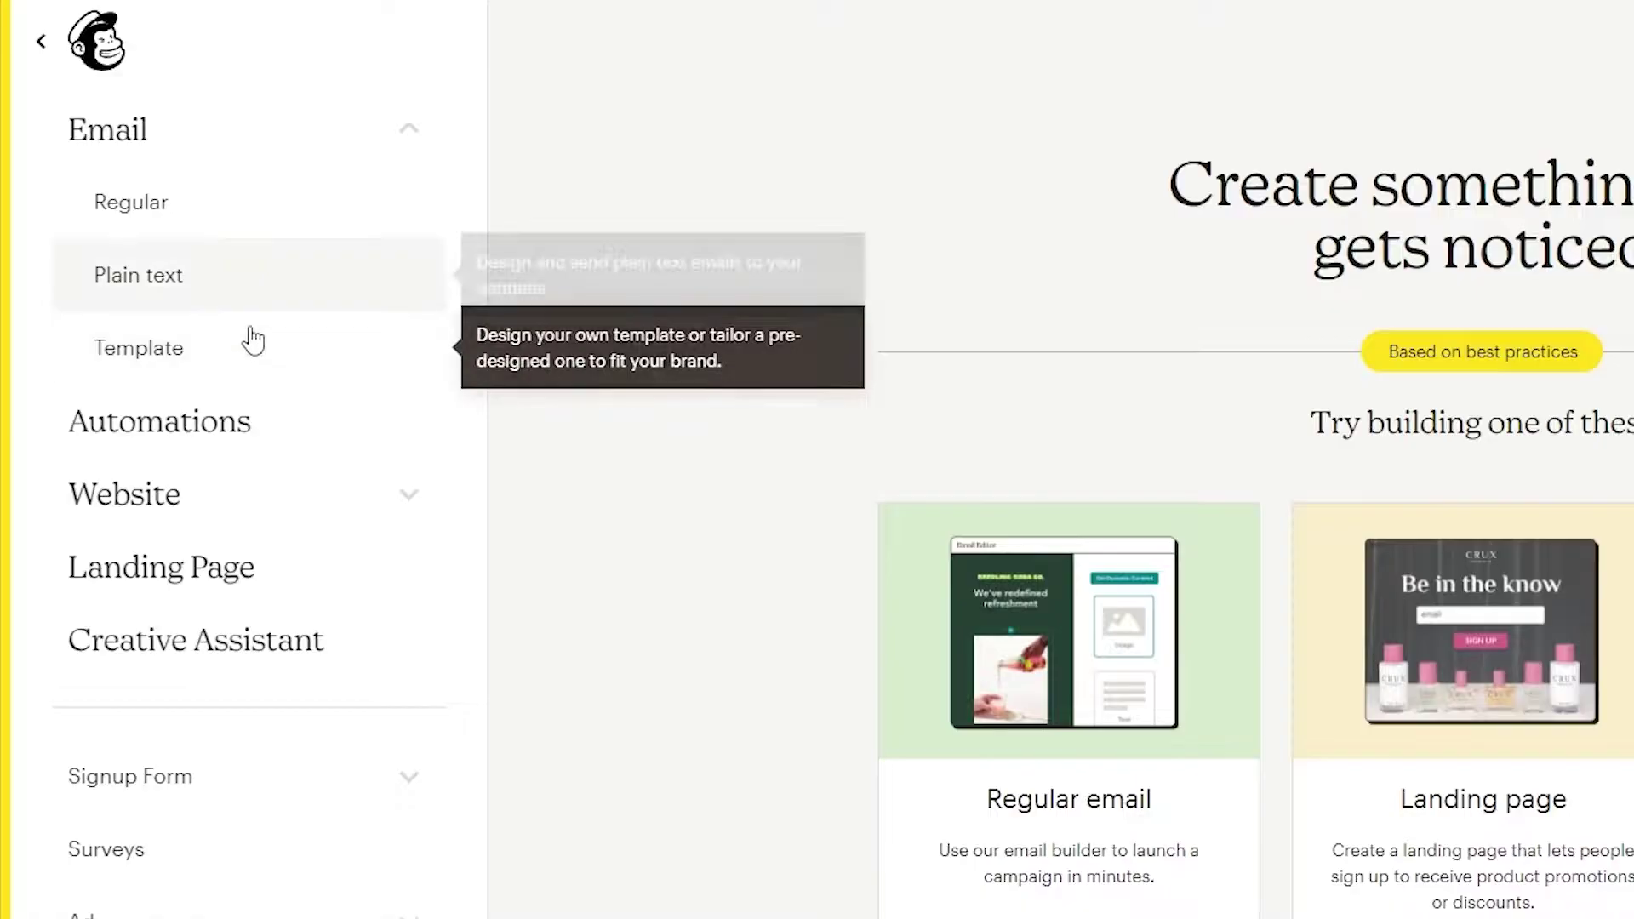
pyautogui.click(233, 364)
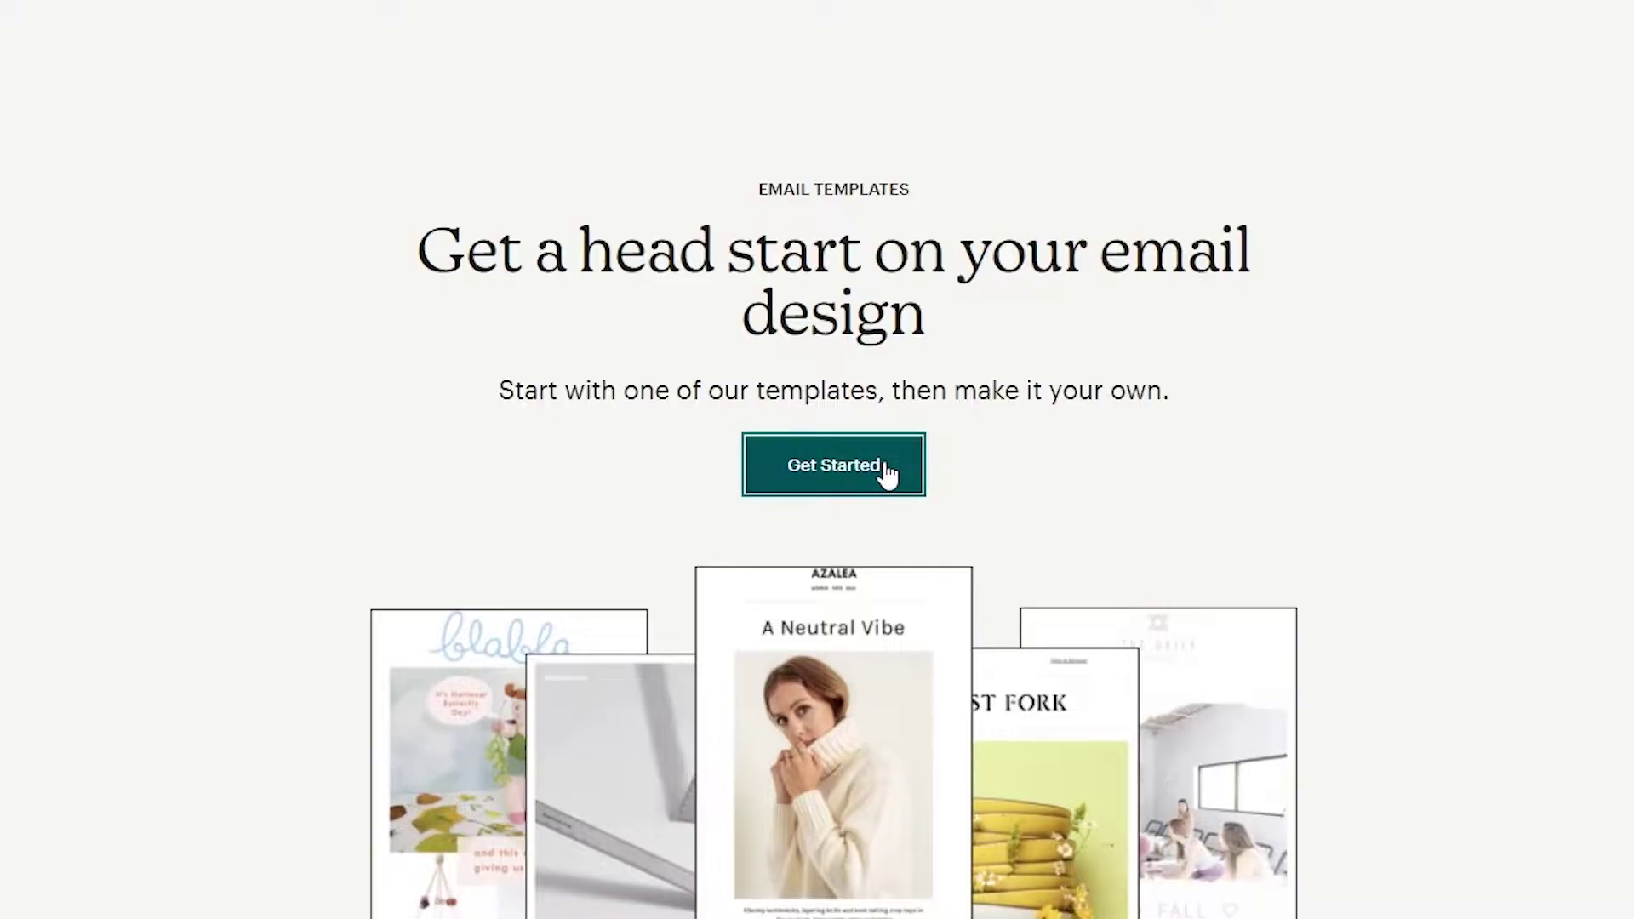
# - Start a new template and browse the Featured and Basic layouts, including Sell Products
pyautogui.click(890, 468)
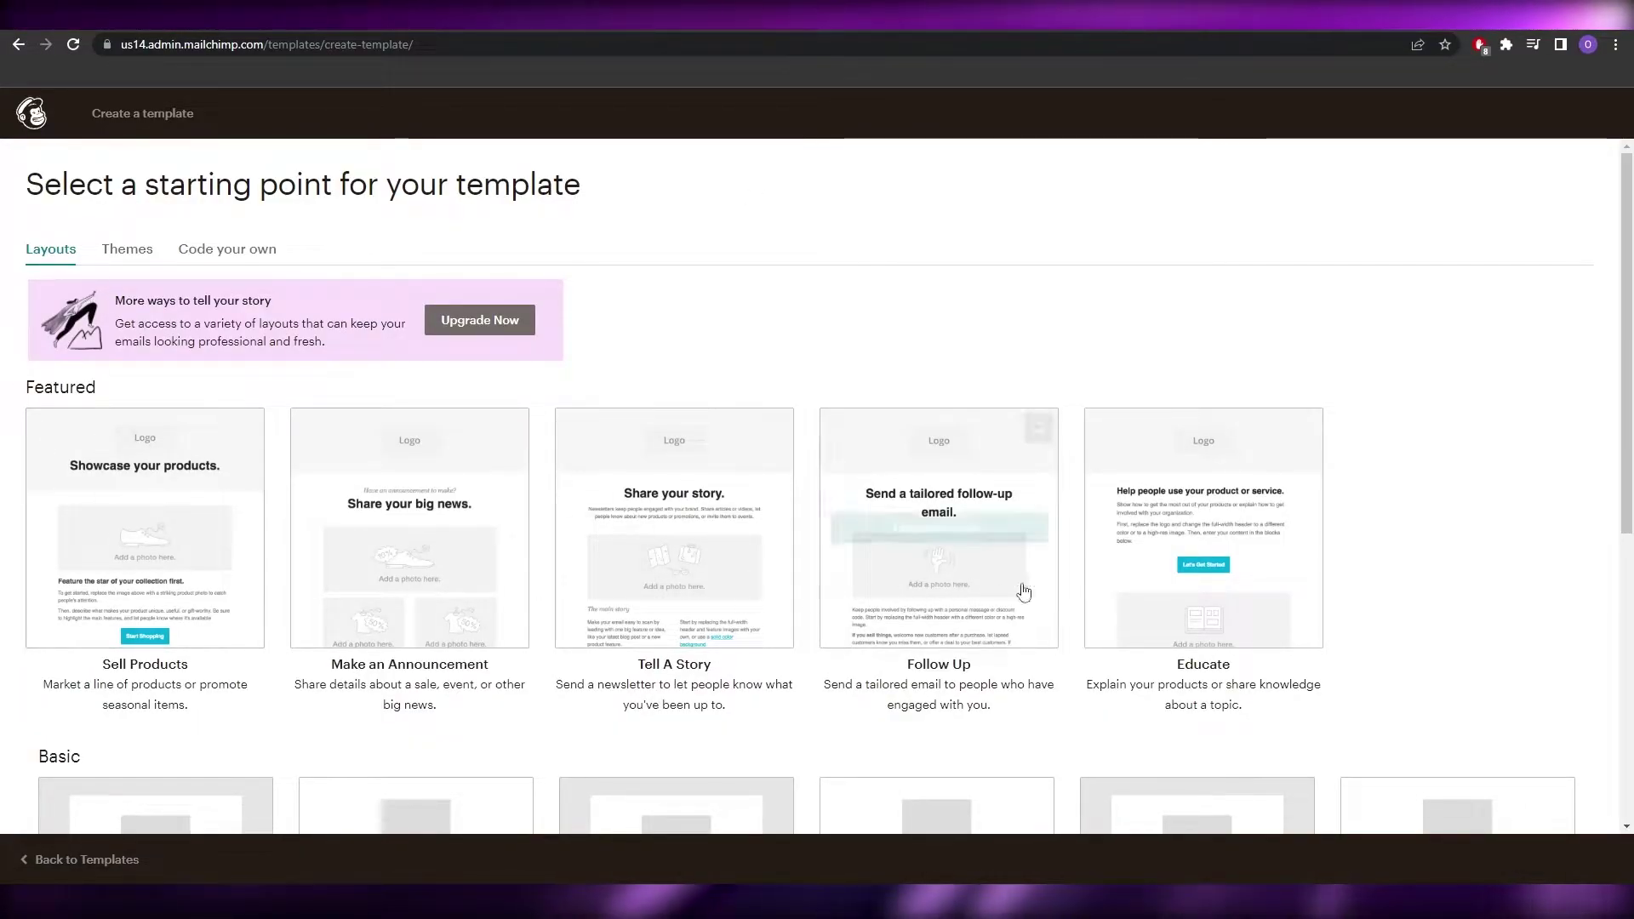
pyautogui.scroll(-2, 1184, 587)
pyautogui.scroll(-3, 621, 554)
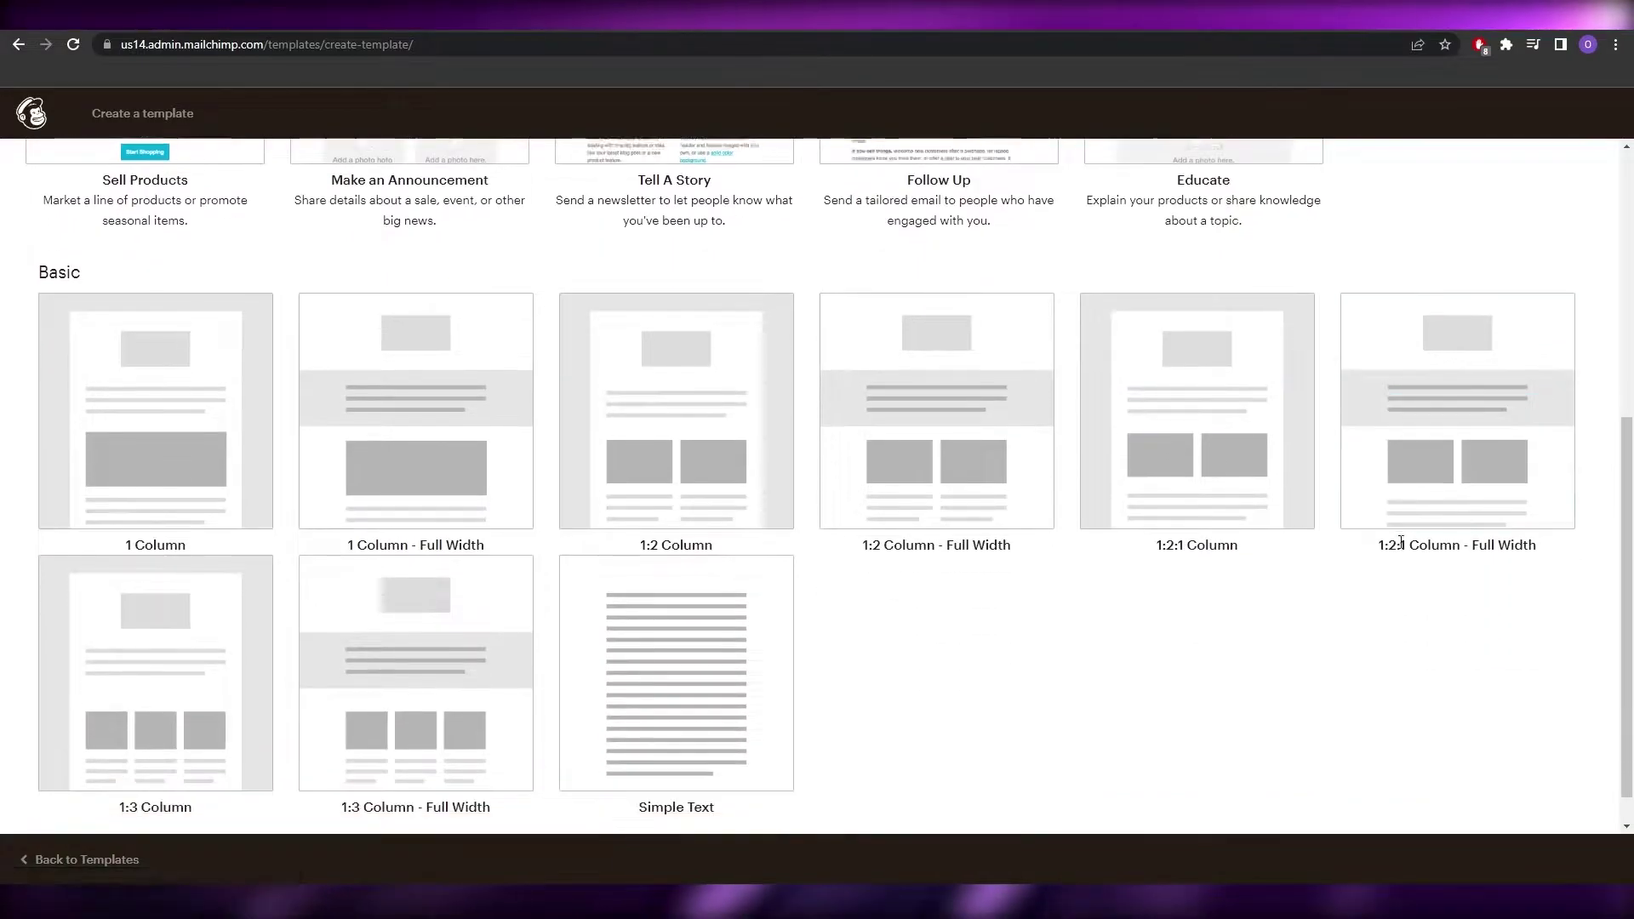
pyautogui.scroll(5, 145, 477)
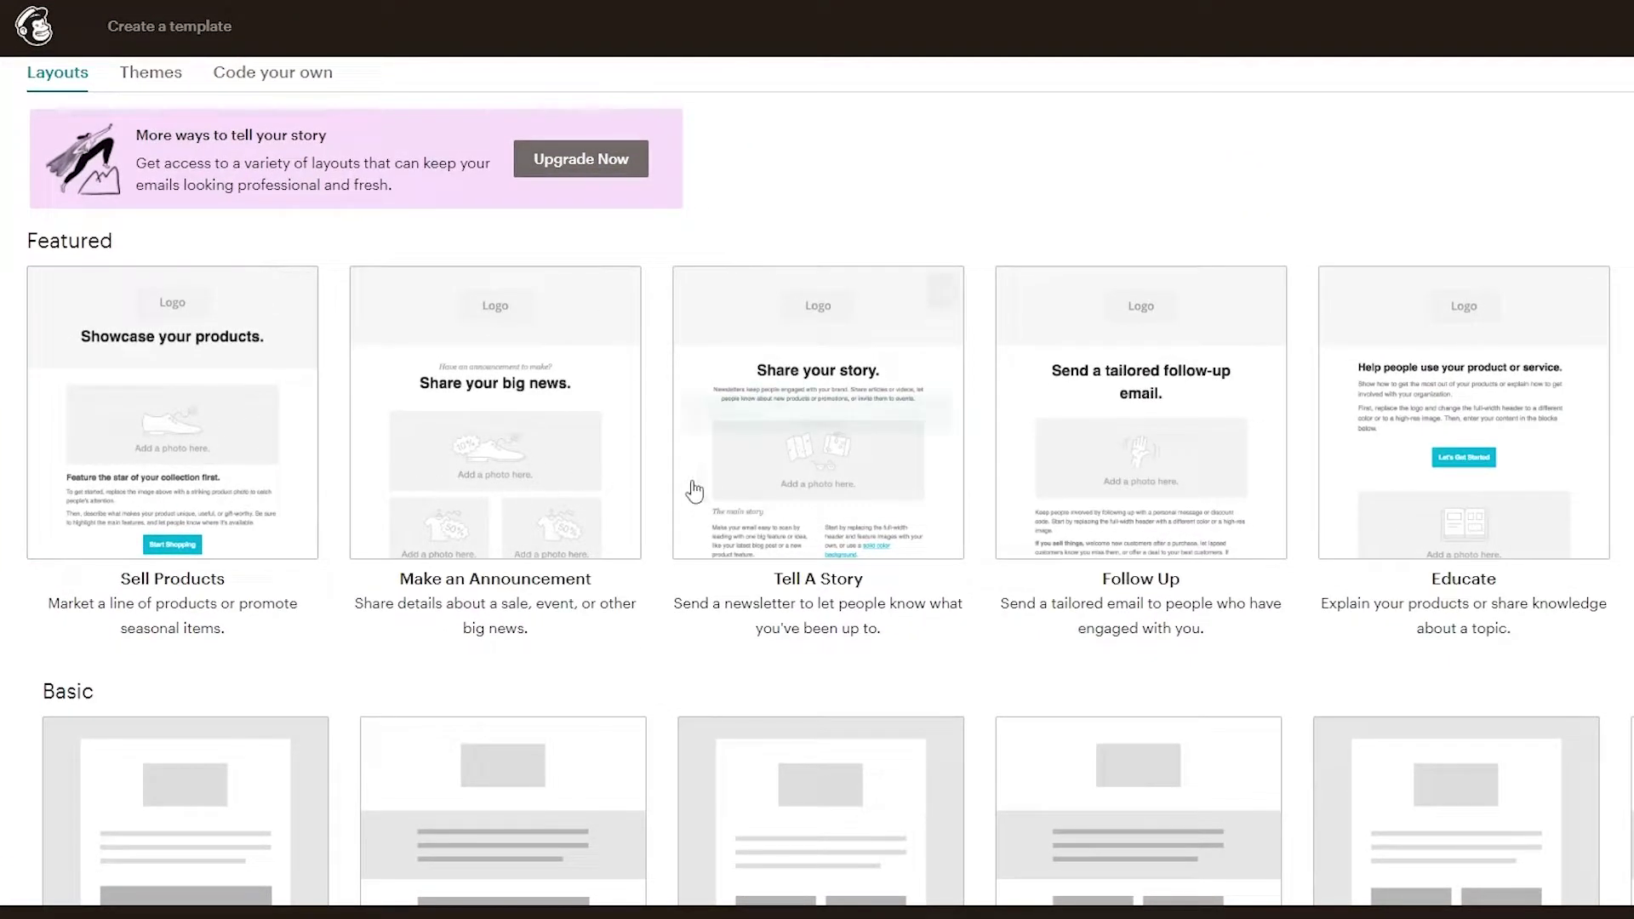
pyautogui.scroll(-5, 226, 469)
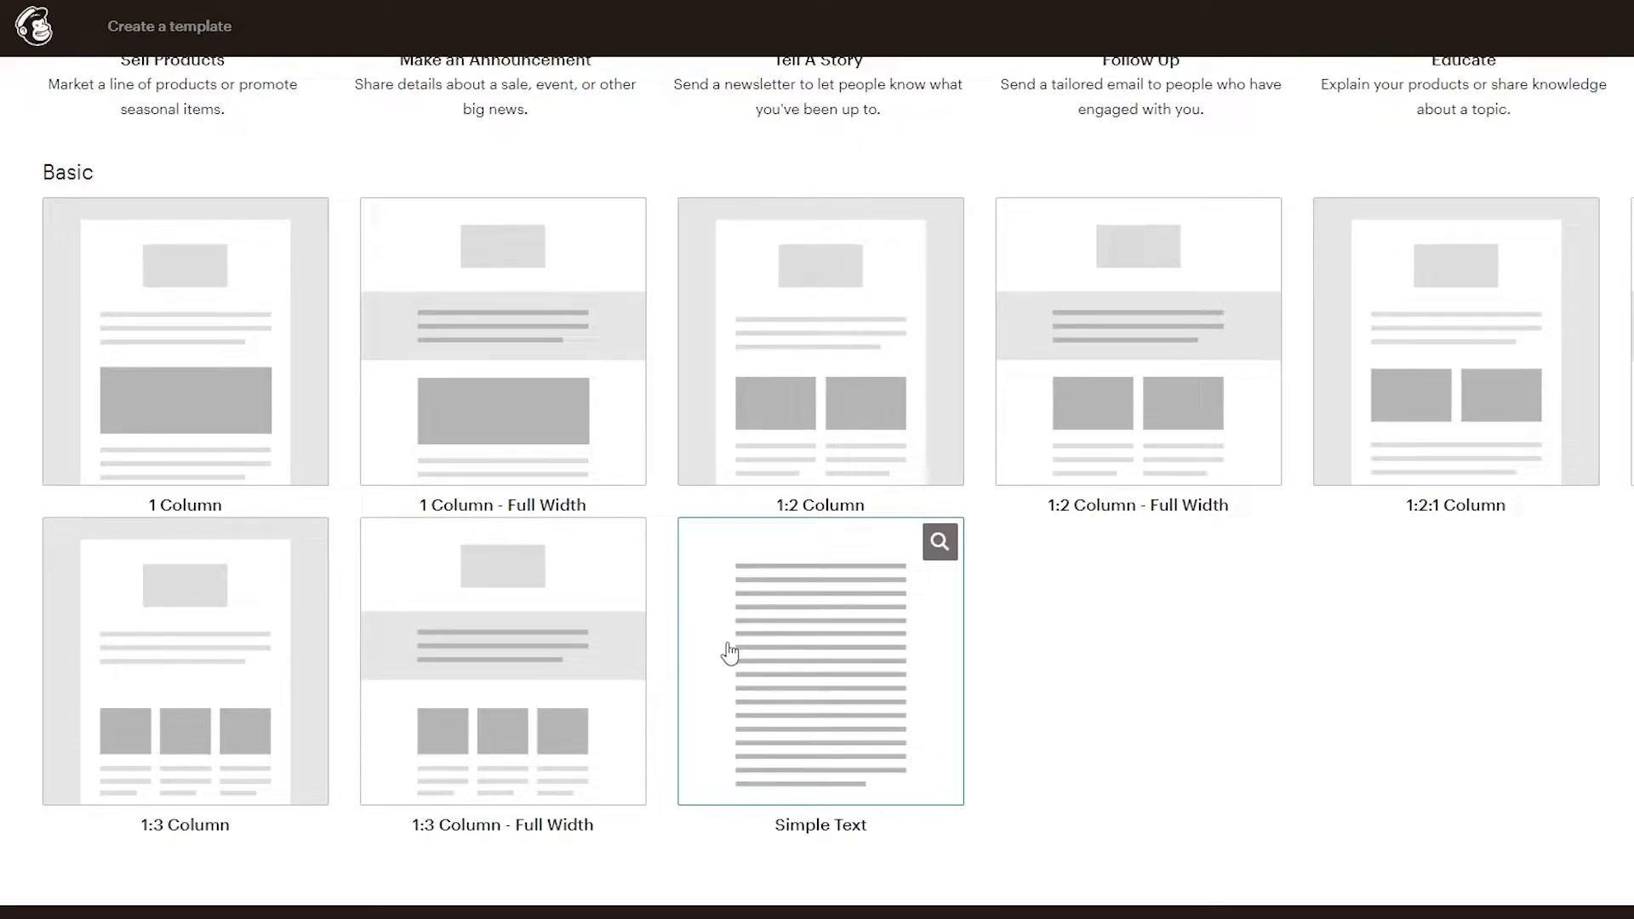
pyautogui.scroll(6, 730, 653)
pyautogui.scroll(-2, 690, 609)
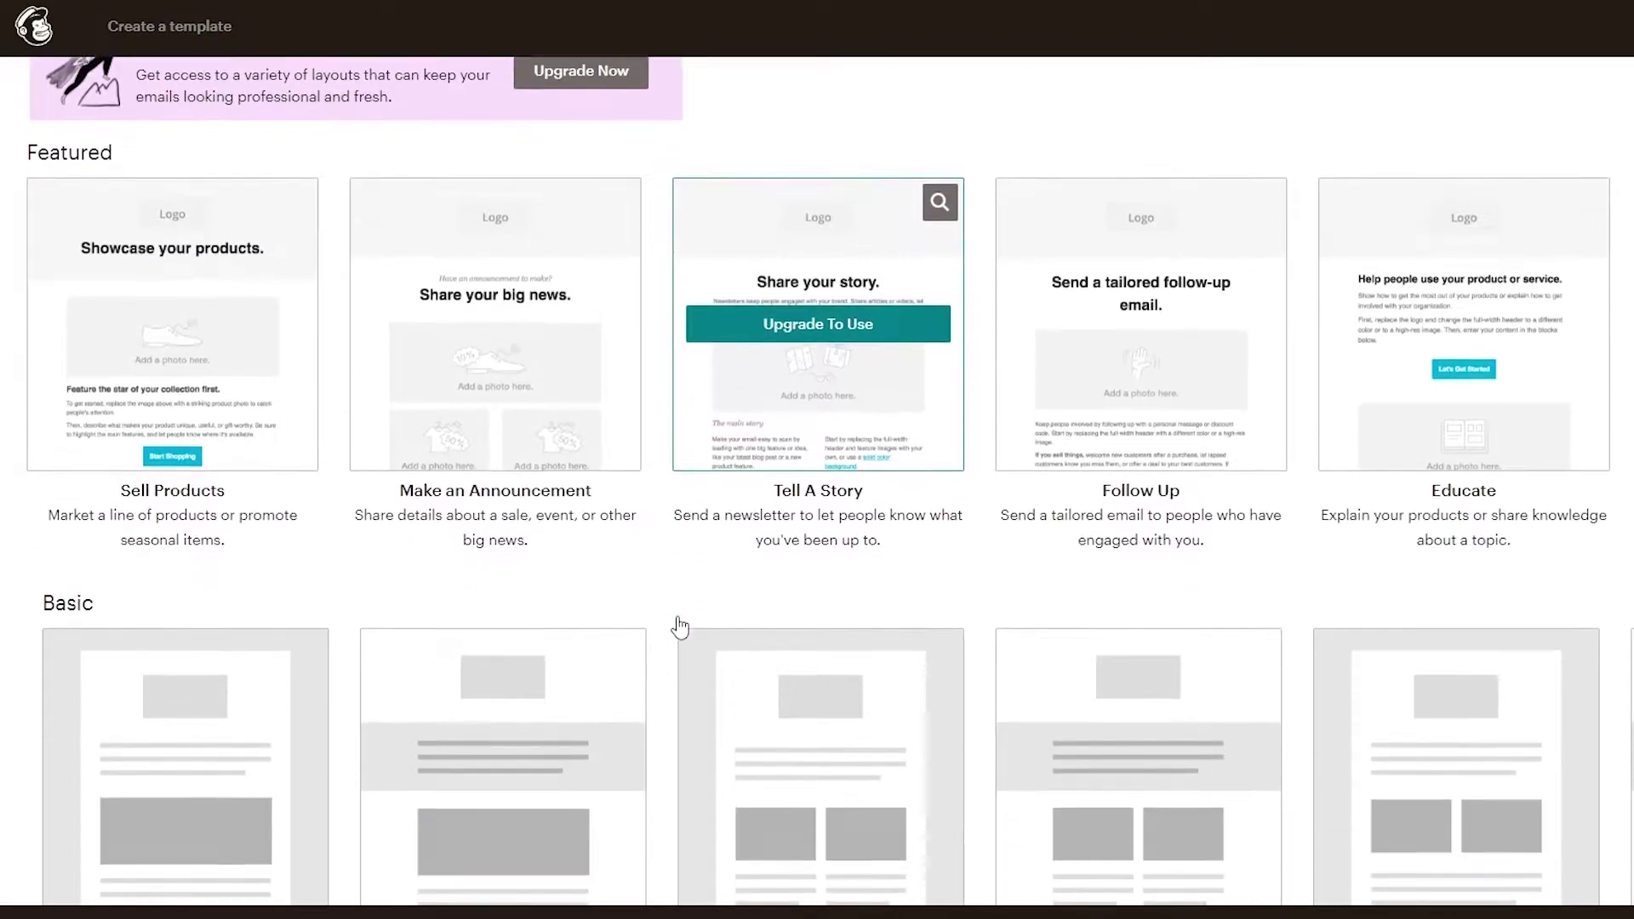
pyautogui.scroll(2, 681, 628)
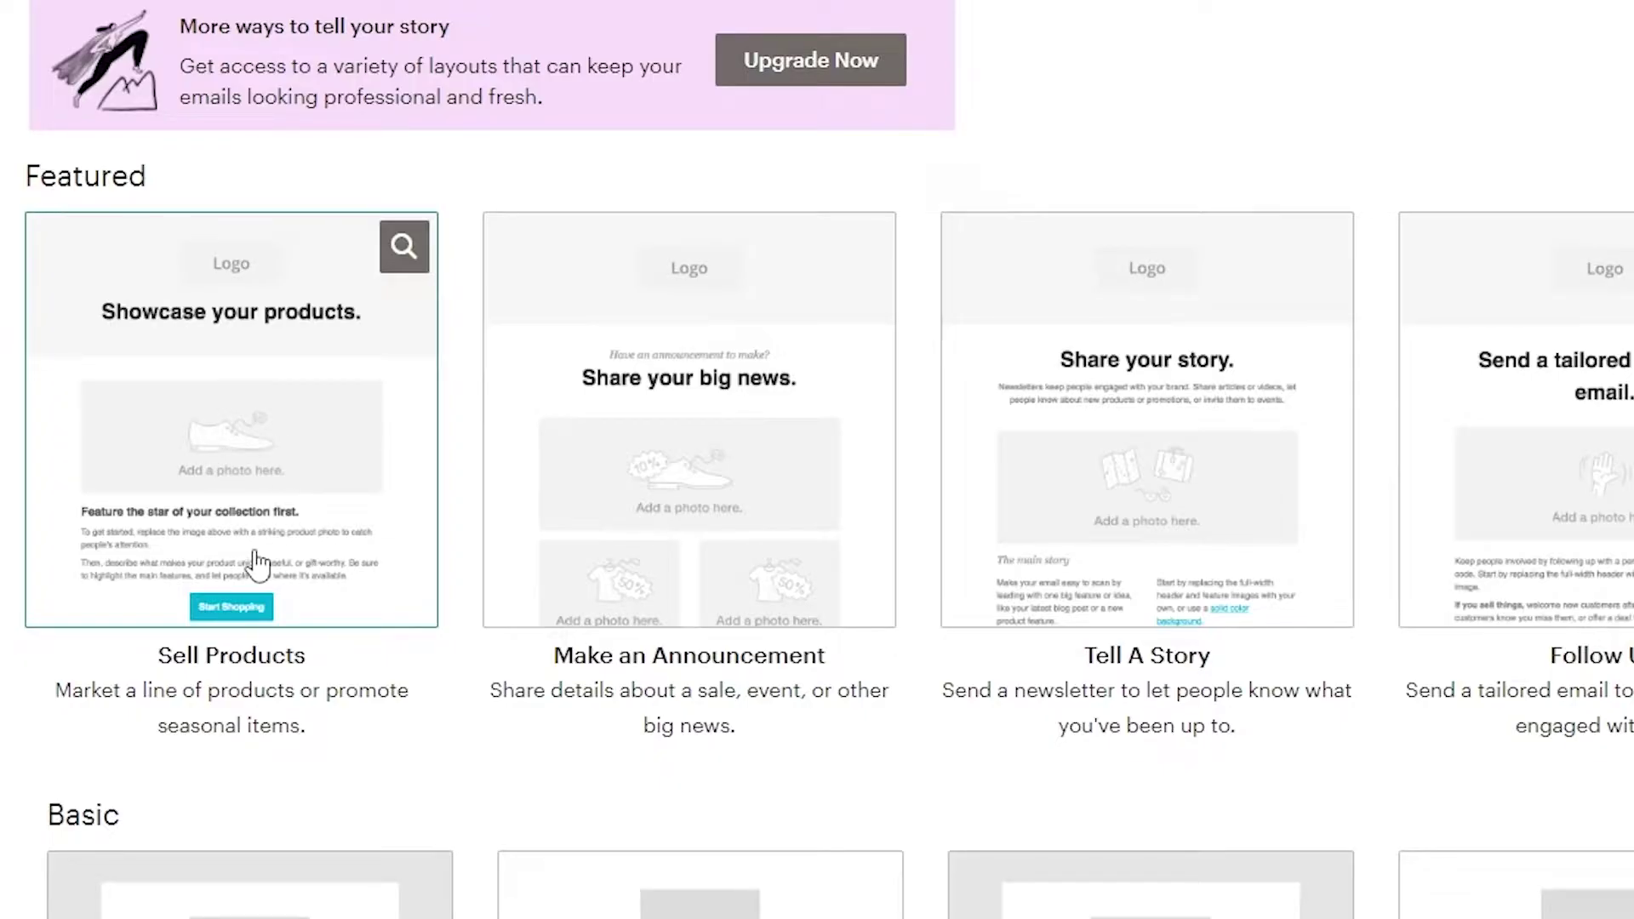
# - Start the template from the Sell Products layout, then open a new browser tab
pyautogui.click(194, 424)
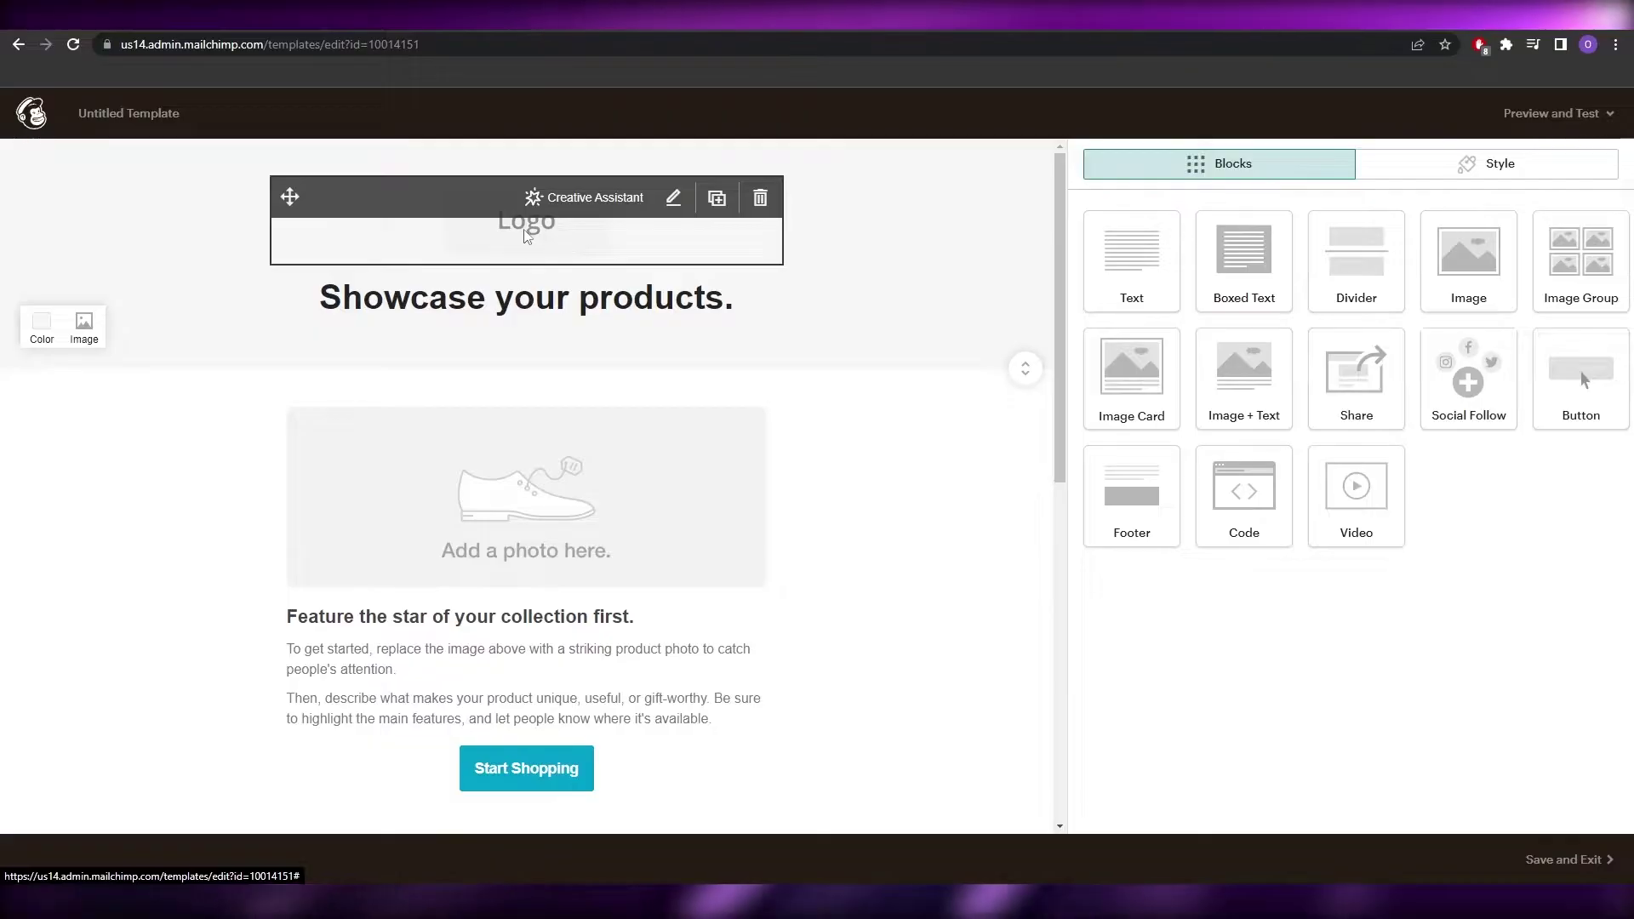
pyautogui.hotkey('ctrl', 't')
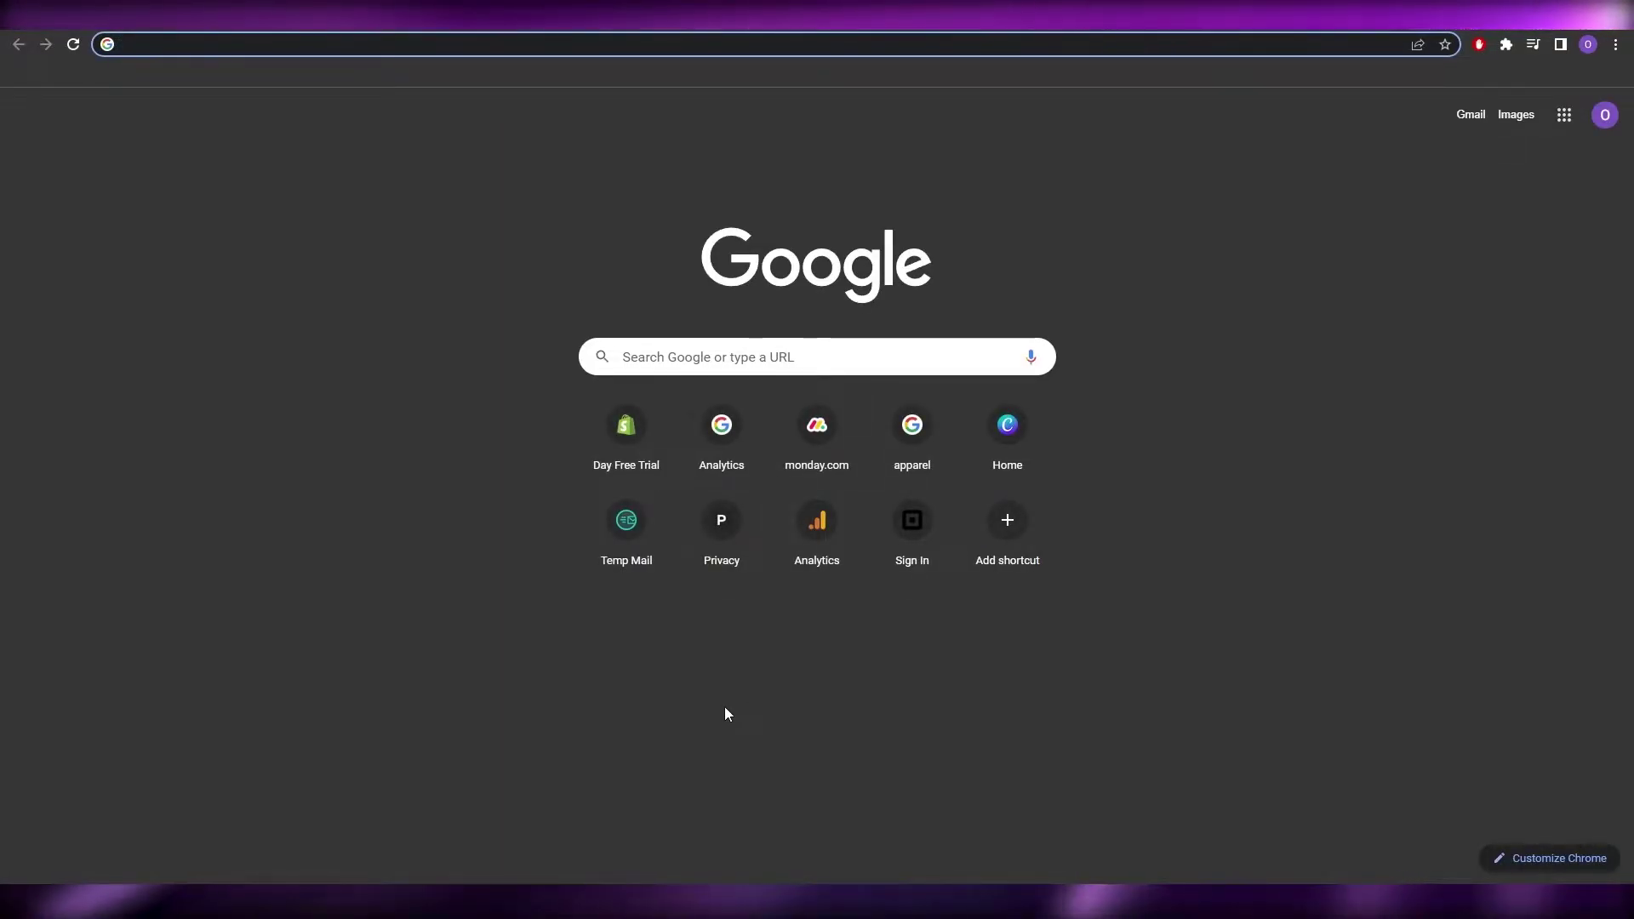
# - Go to canva.com in the new tab via the 'ca' address-bar suggestion
pyautogui.write('canva.com')
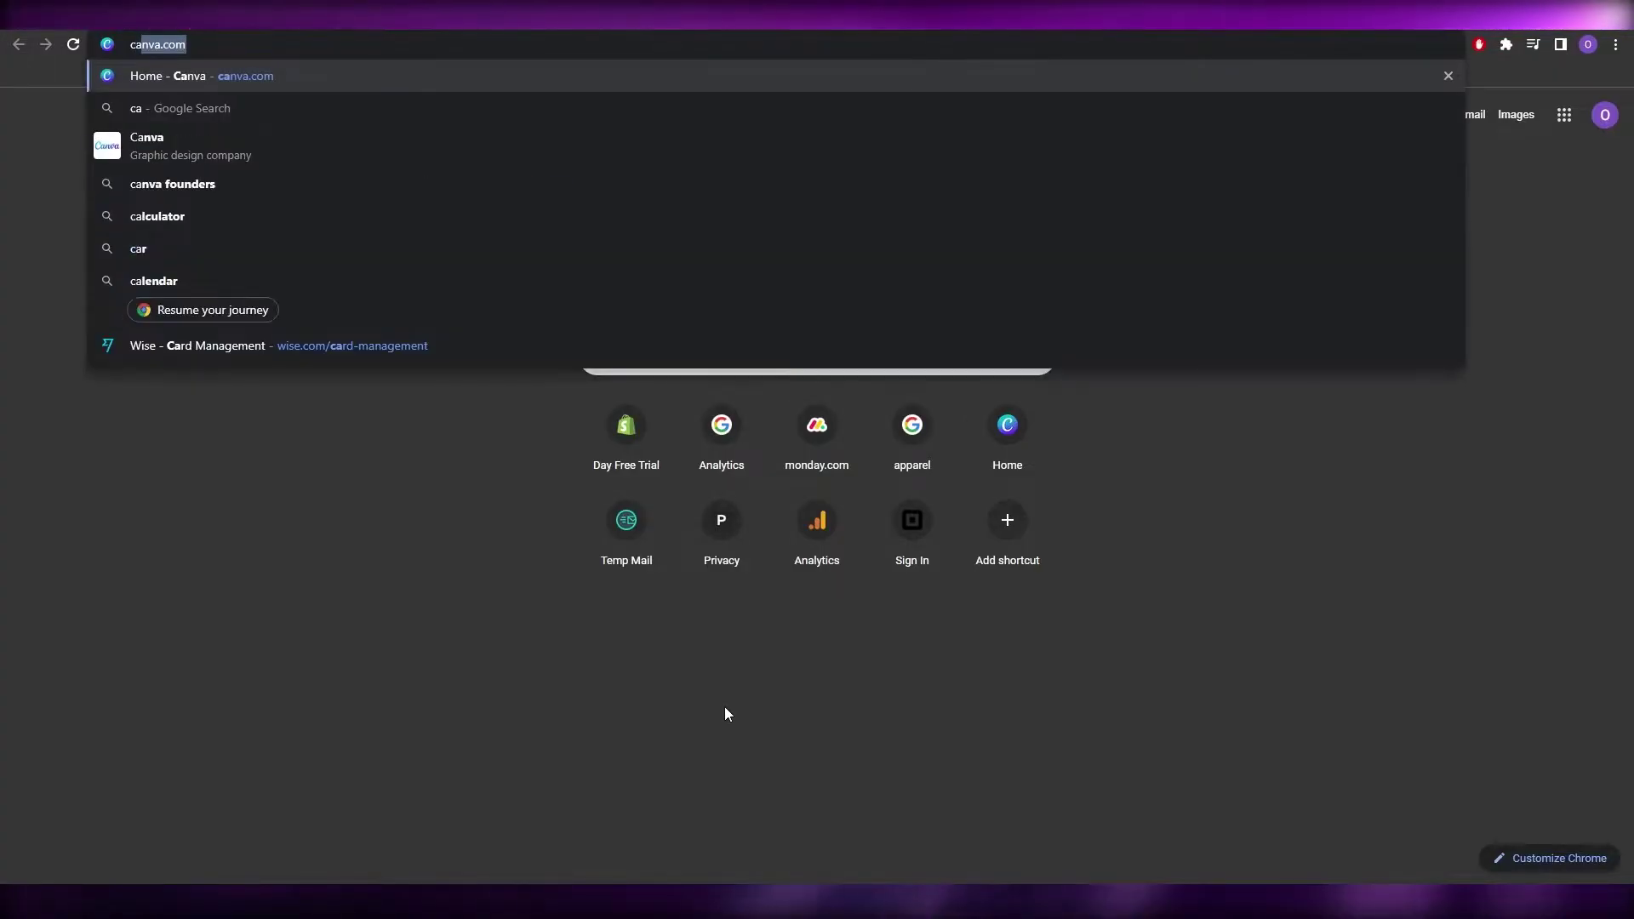
pyautogui.press('Return')
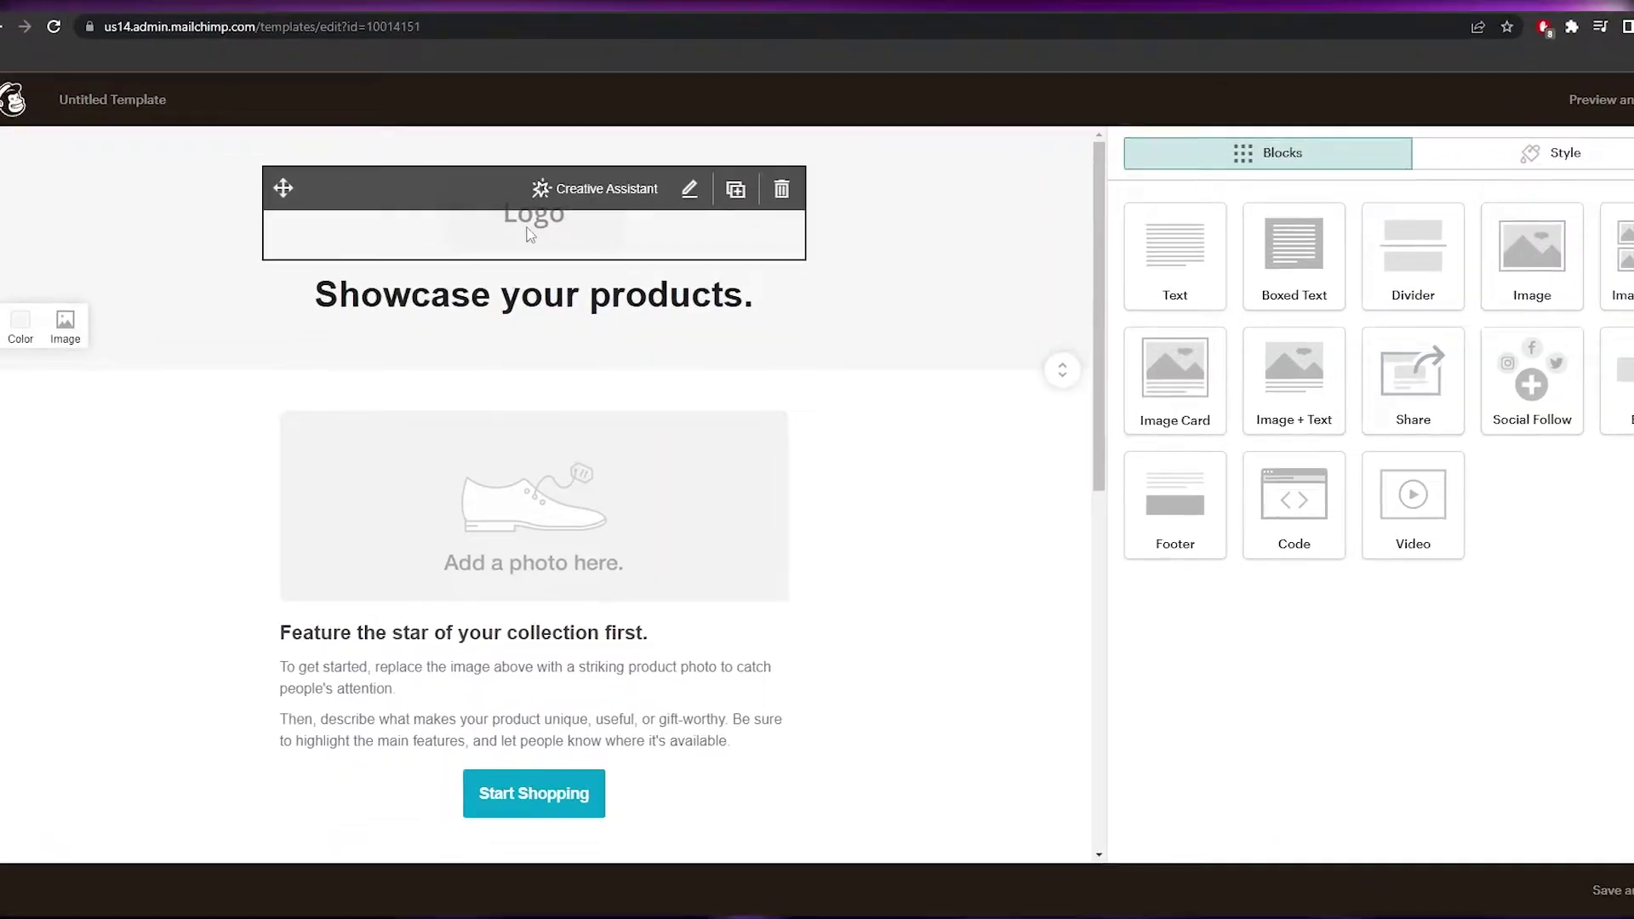
# - Edit the Logo block and choose Replace to pick a new logo image
pyautogui.click(689, 189)
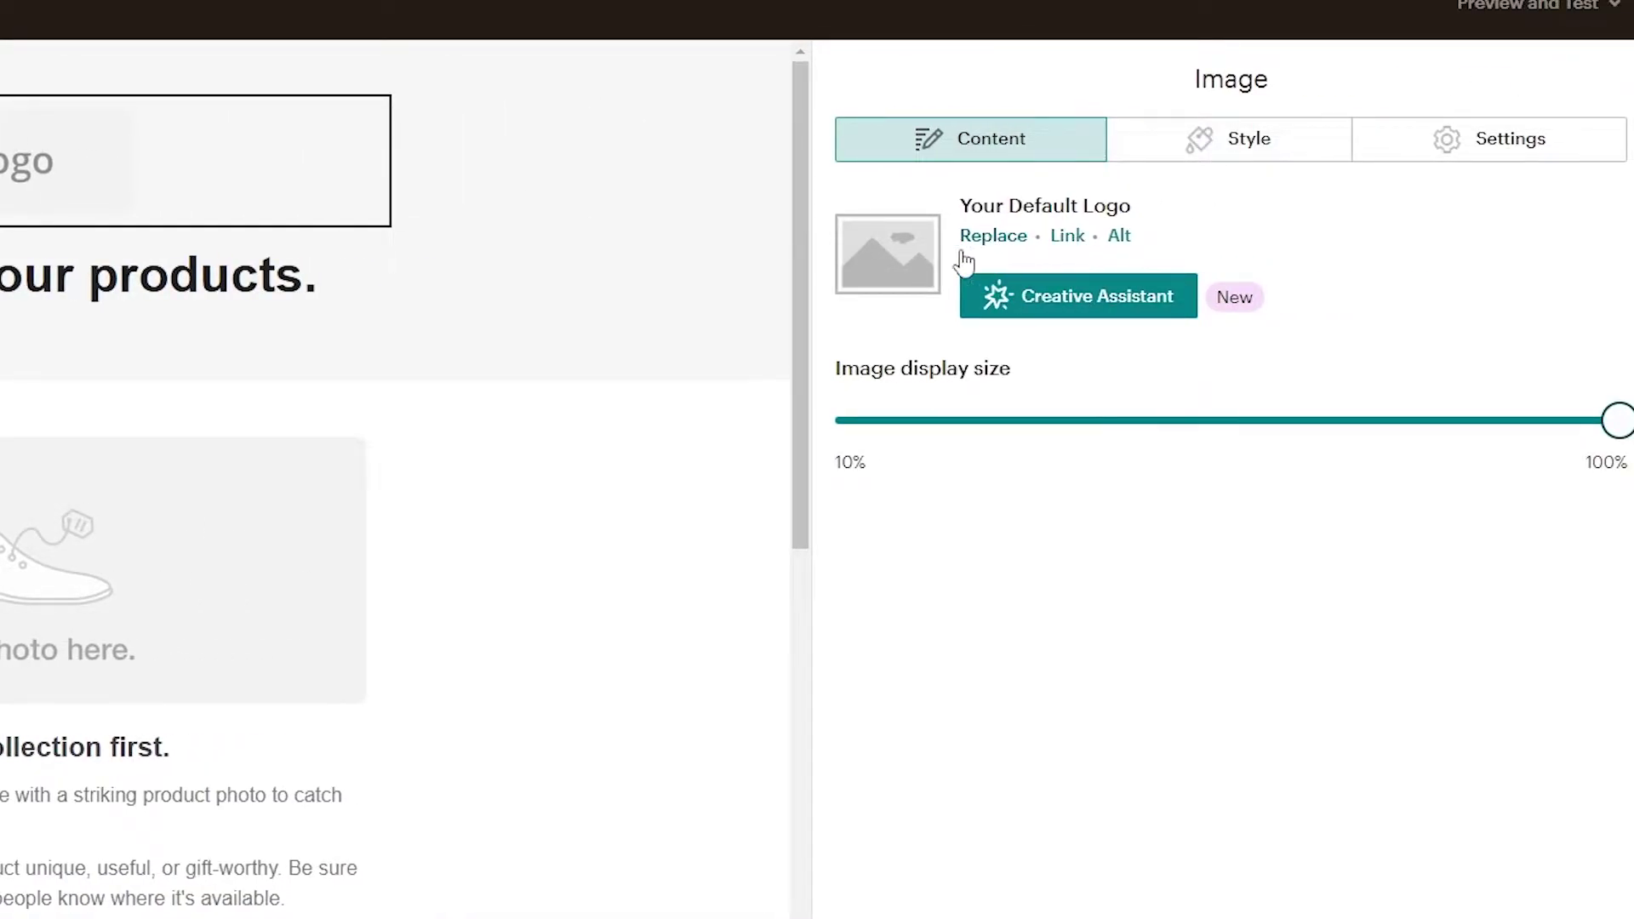
pyautogui.click(994, 236)
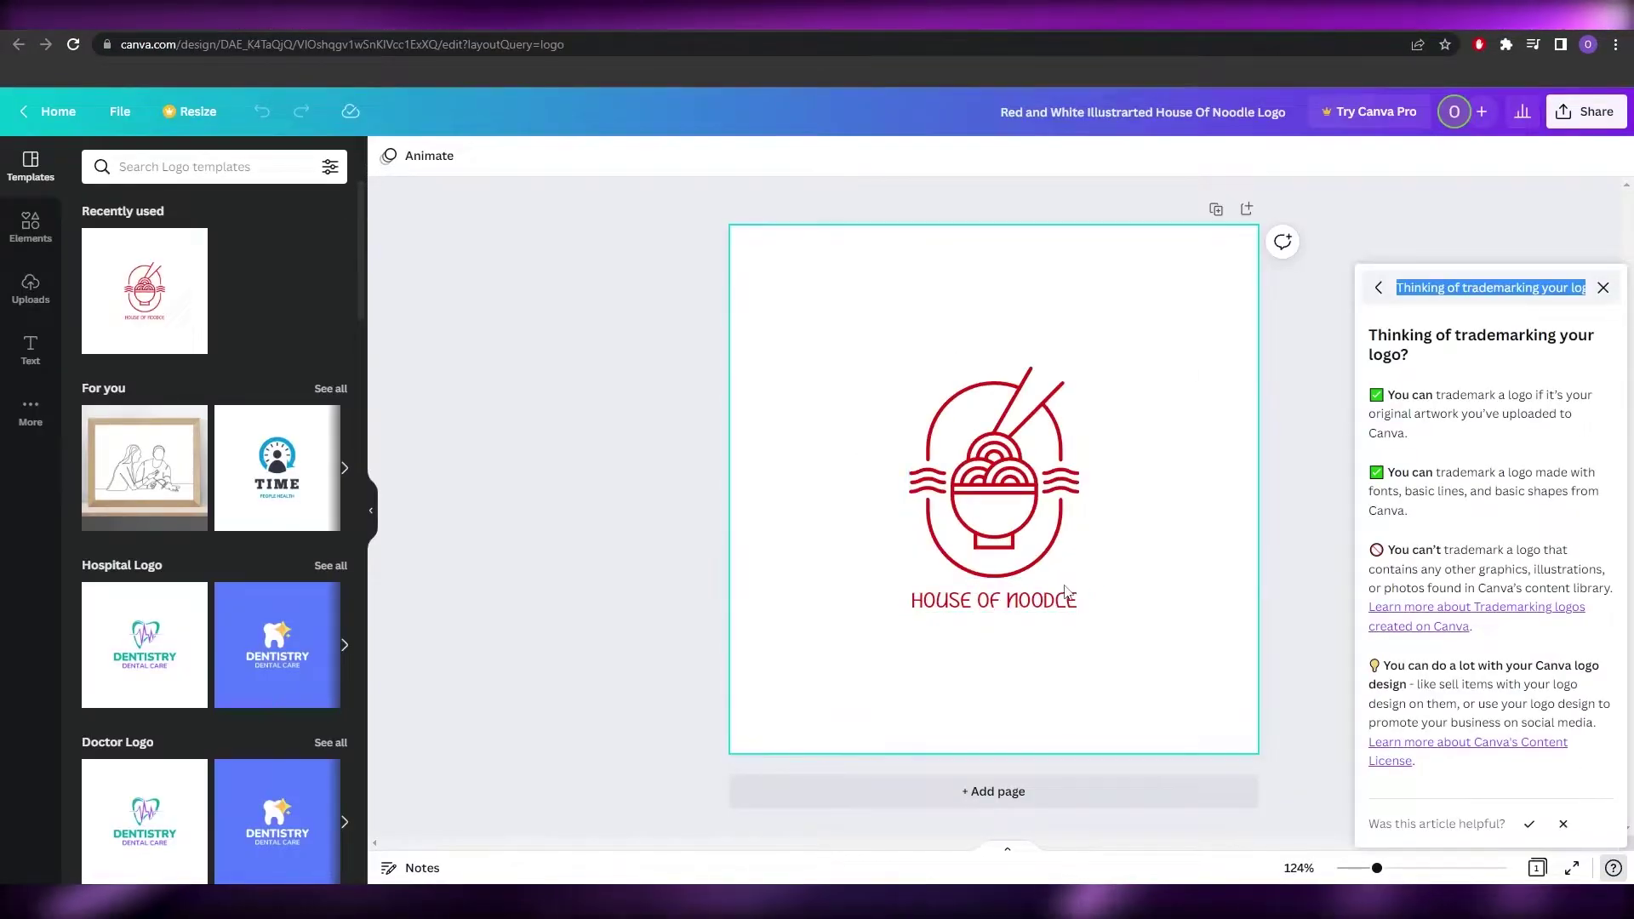
# - Download the House Of Noodle logo design from Canva as a PNG file
pyautogui.click(1604, 288)
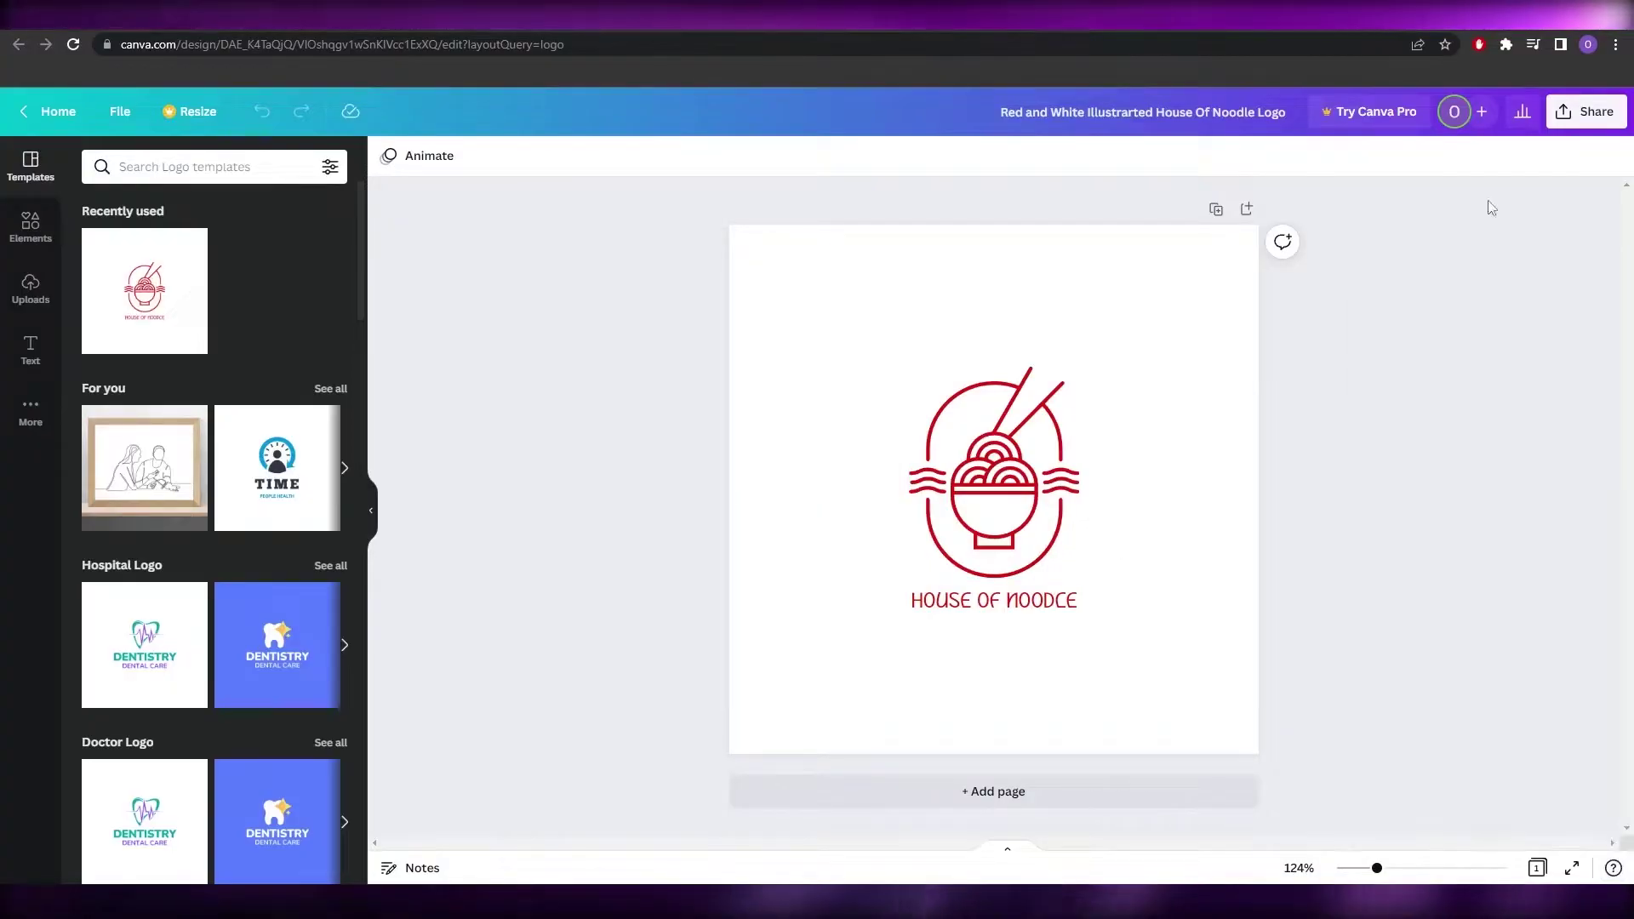
pyautogui.click(1571, 126)
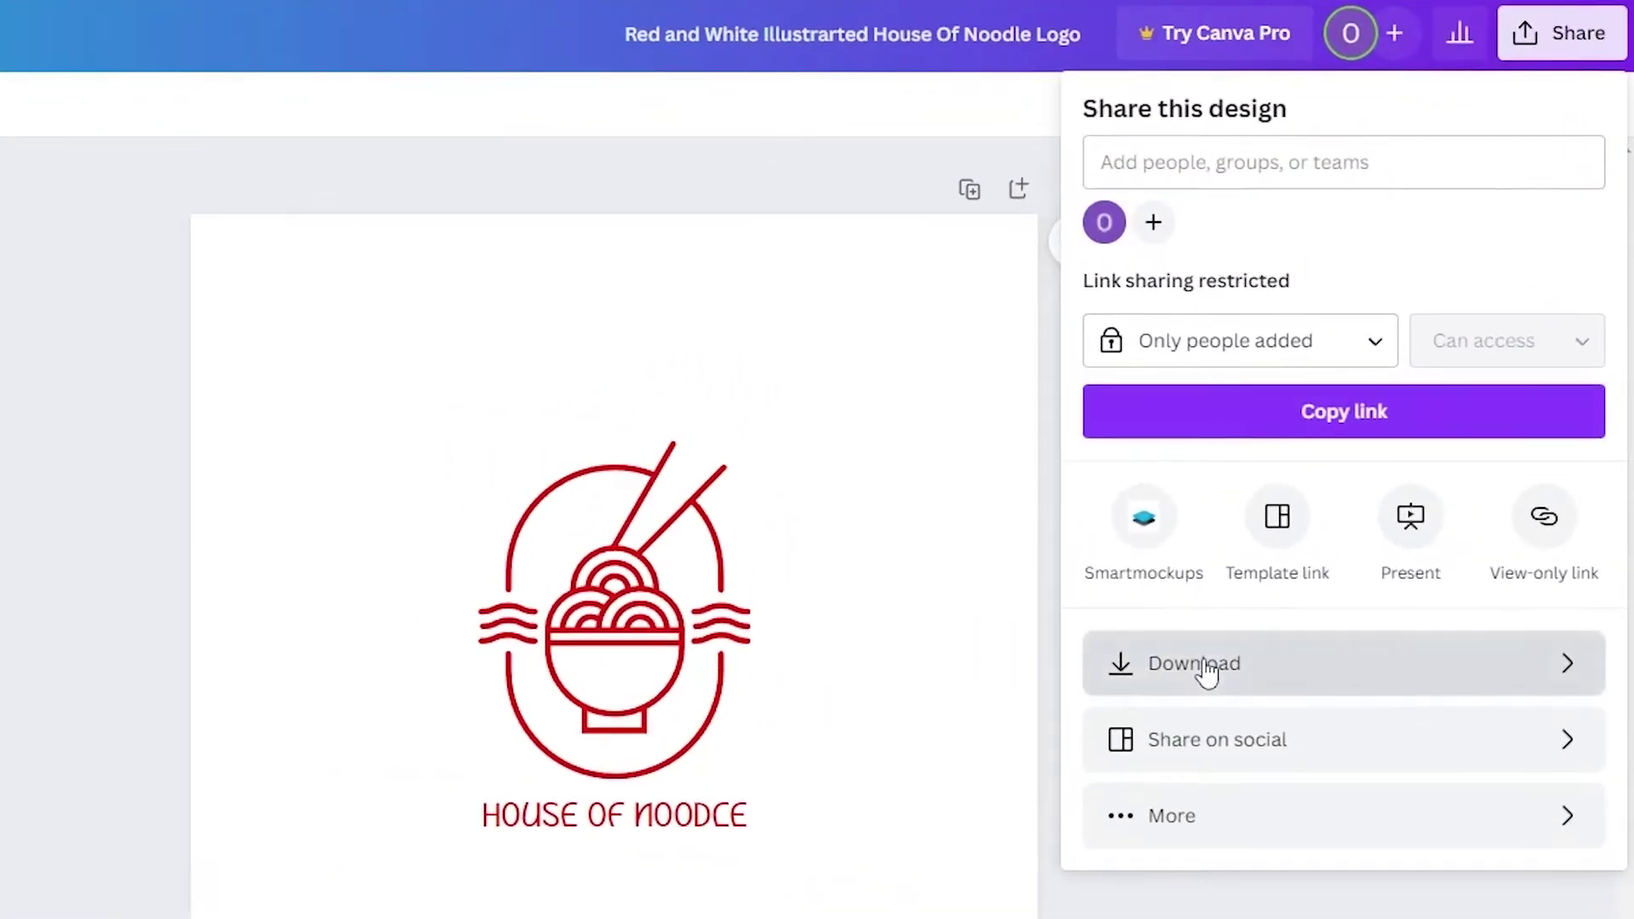
pyautogui.click(1238, 632)
pyautogui.click(1240, 586)
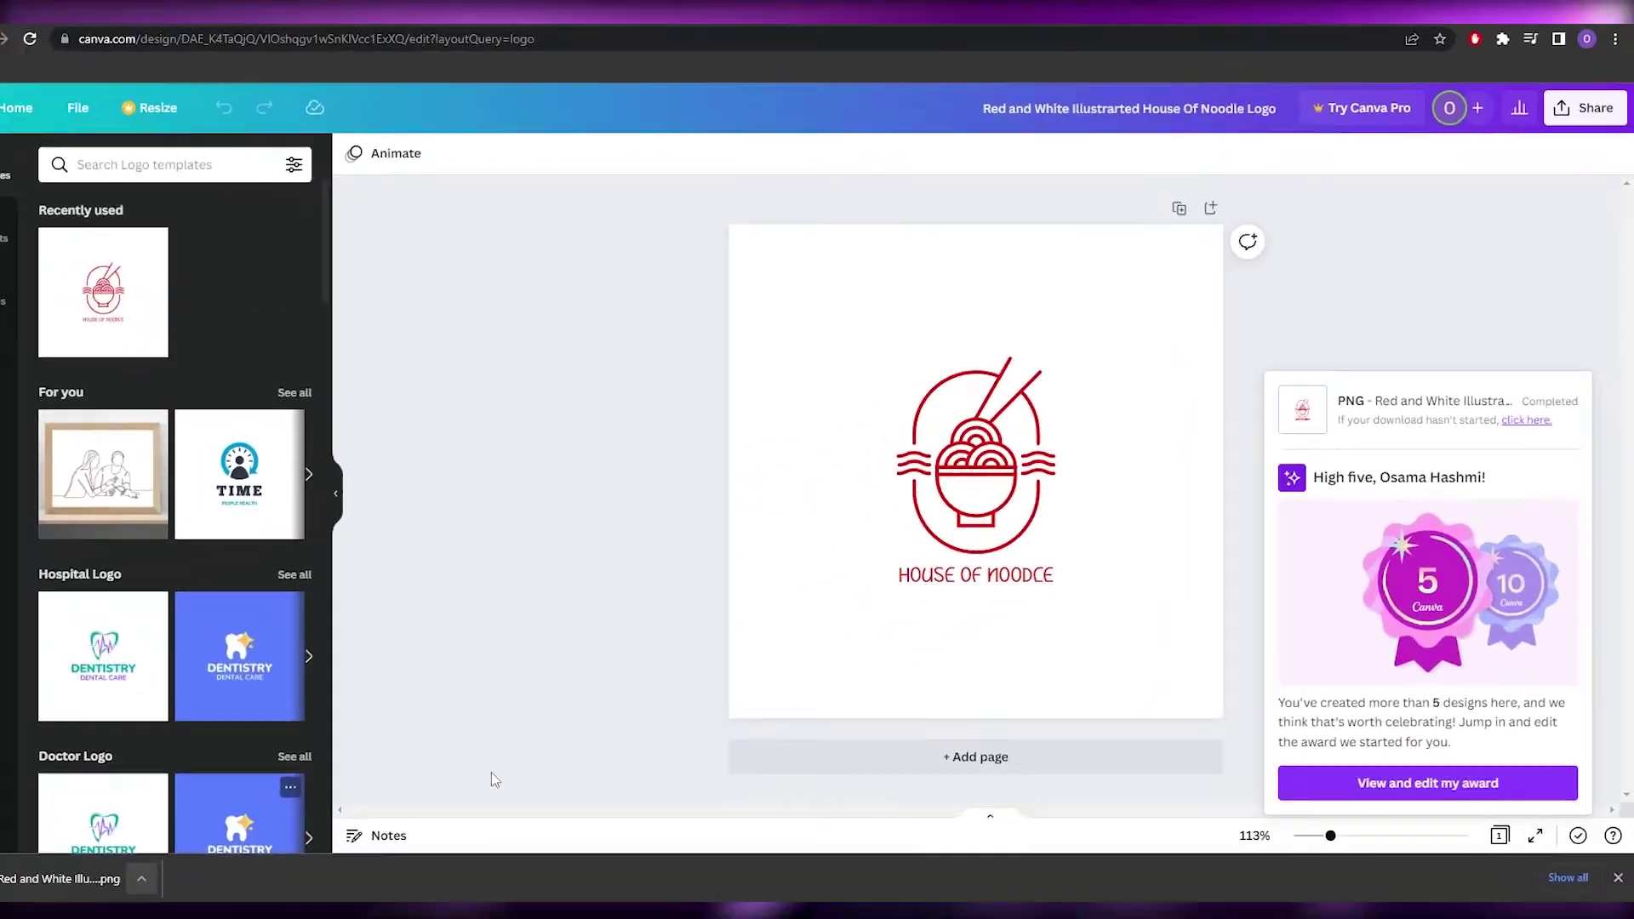
pyautogui.hotkey('alt', 'Tab')
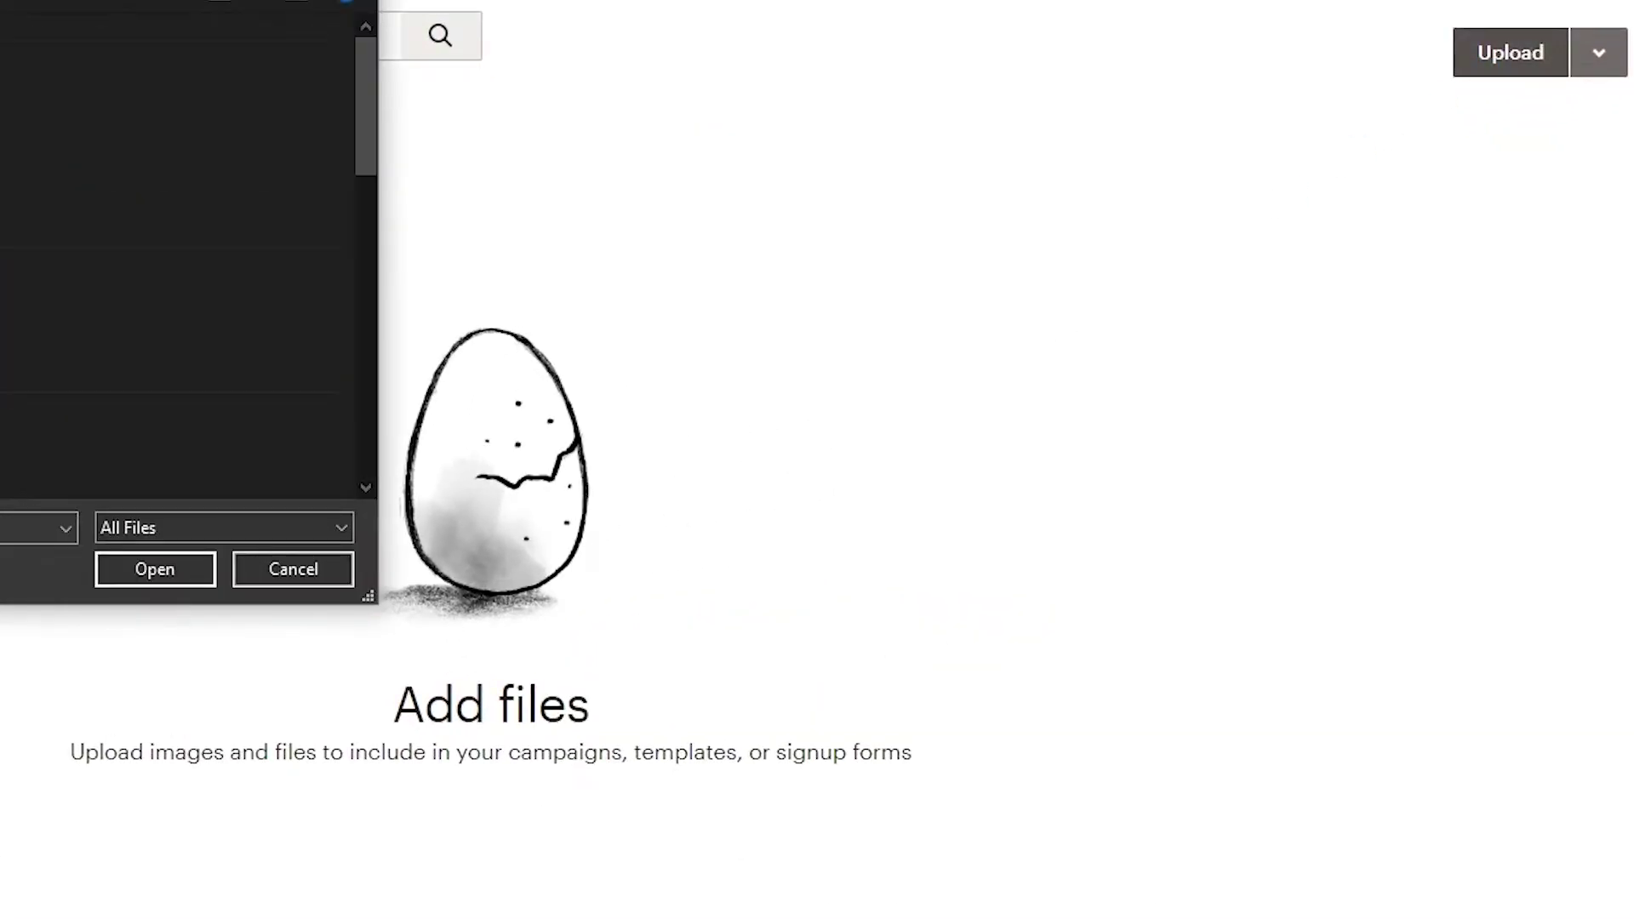
# - Upload the House Of Noodle logo PNG to replace the template's default logo
pyautogui.press('Return')
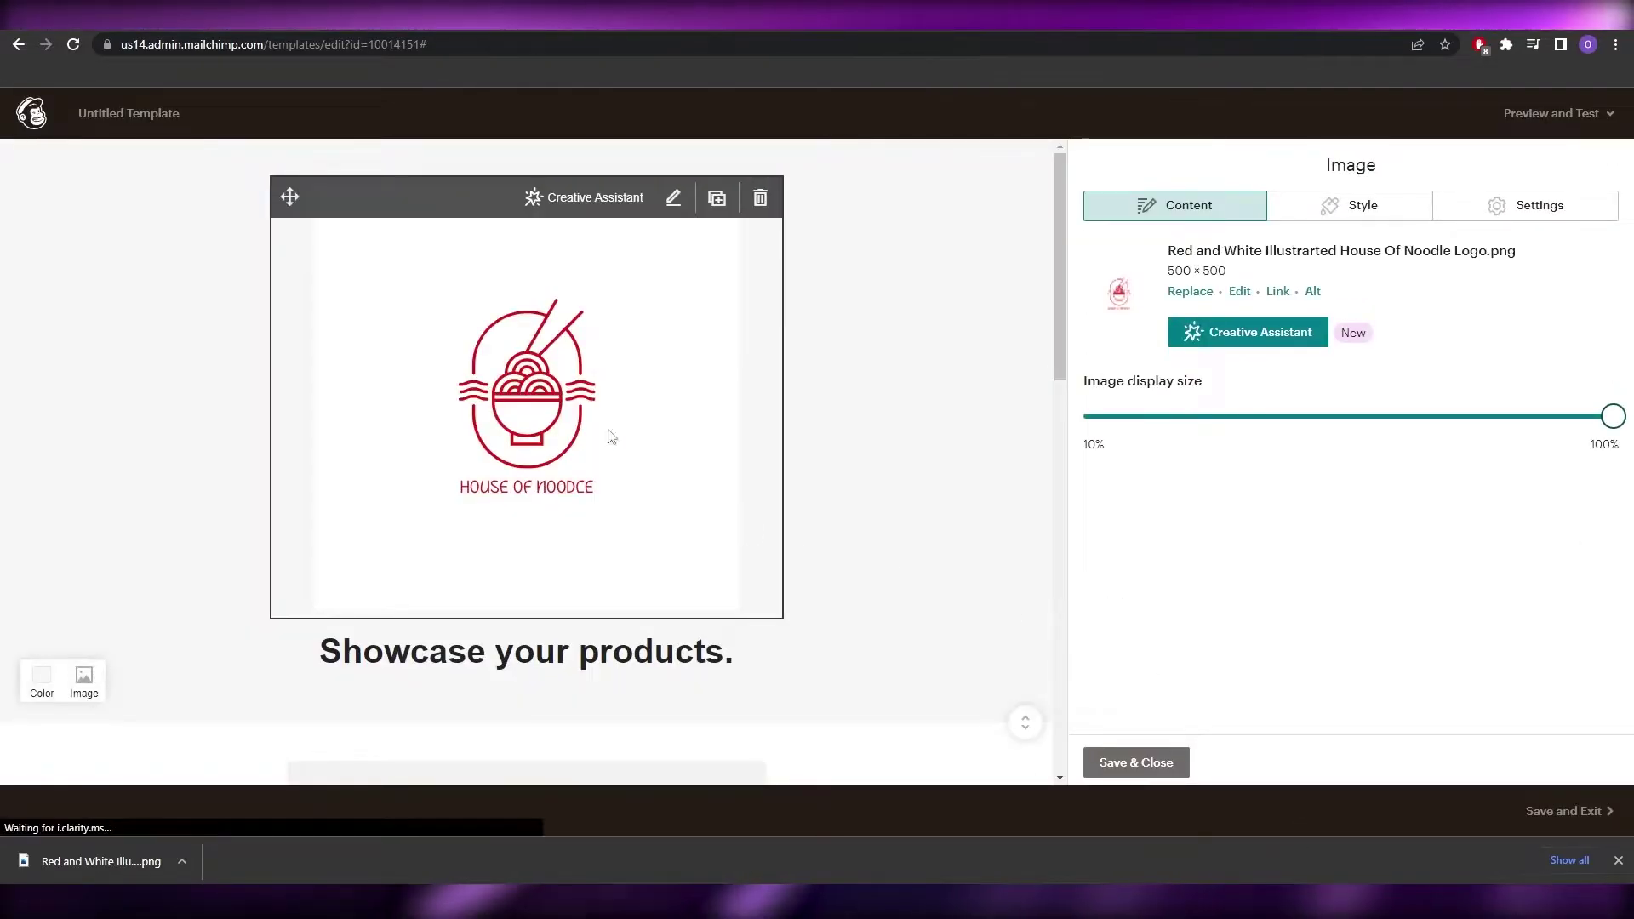
# - Shrink the House of Noodle header logo to about 32% display size and close image editing
pyautogui.scroll(-1, 894, 617)
pyautogui.scroll(-5, 894, 621)
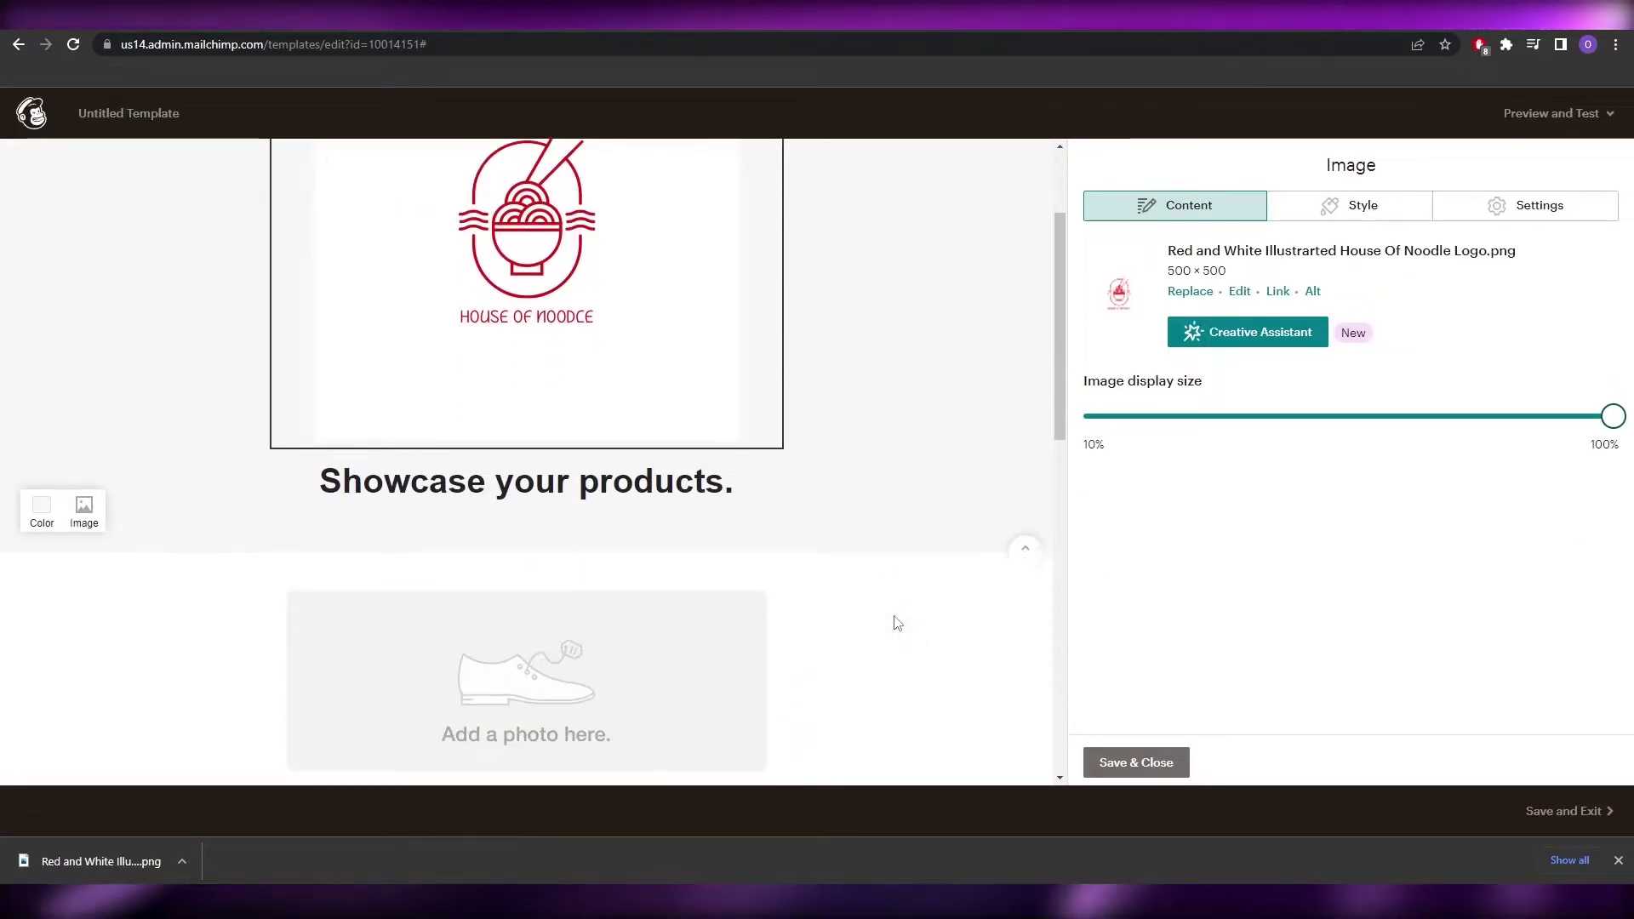
pyautogui.scroll(6, 894, 622)
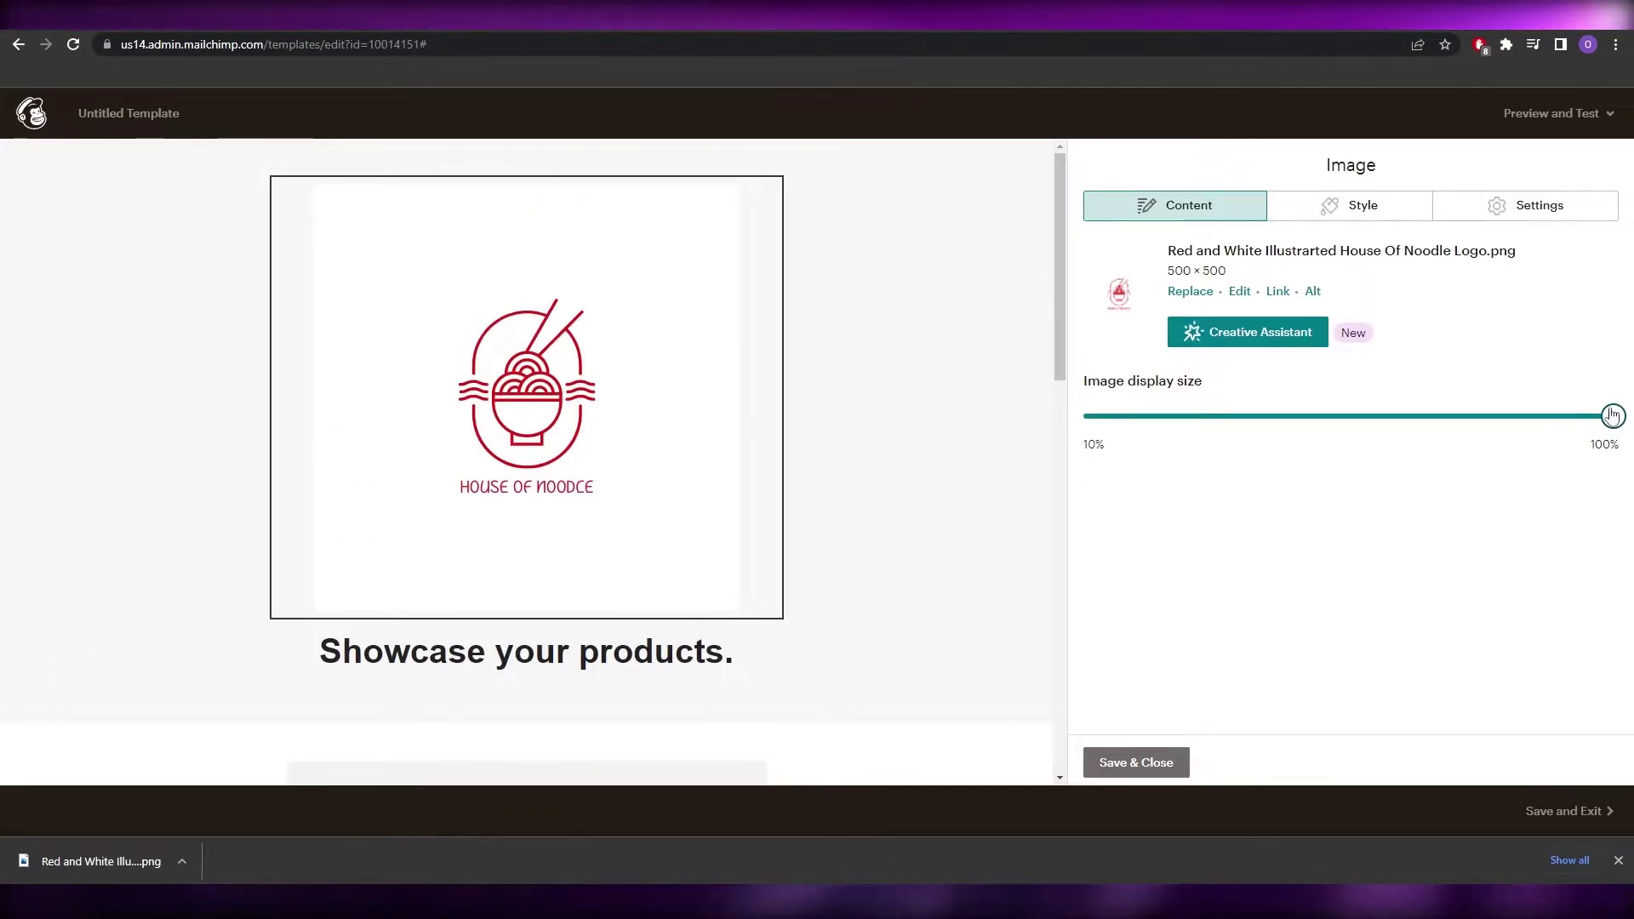
pyautogui.click(1437, 416)
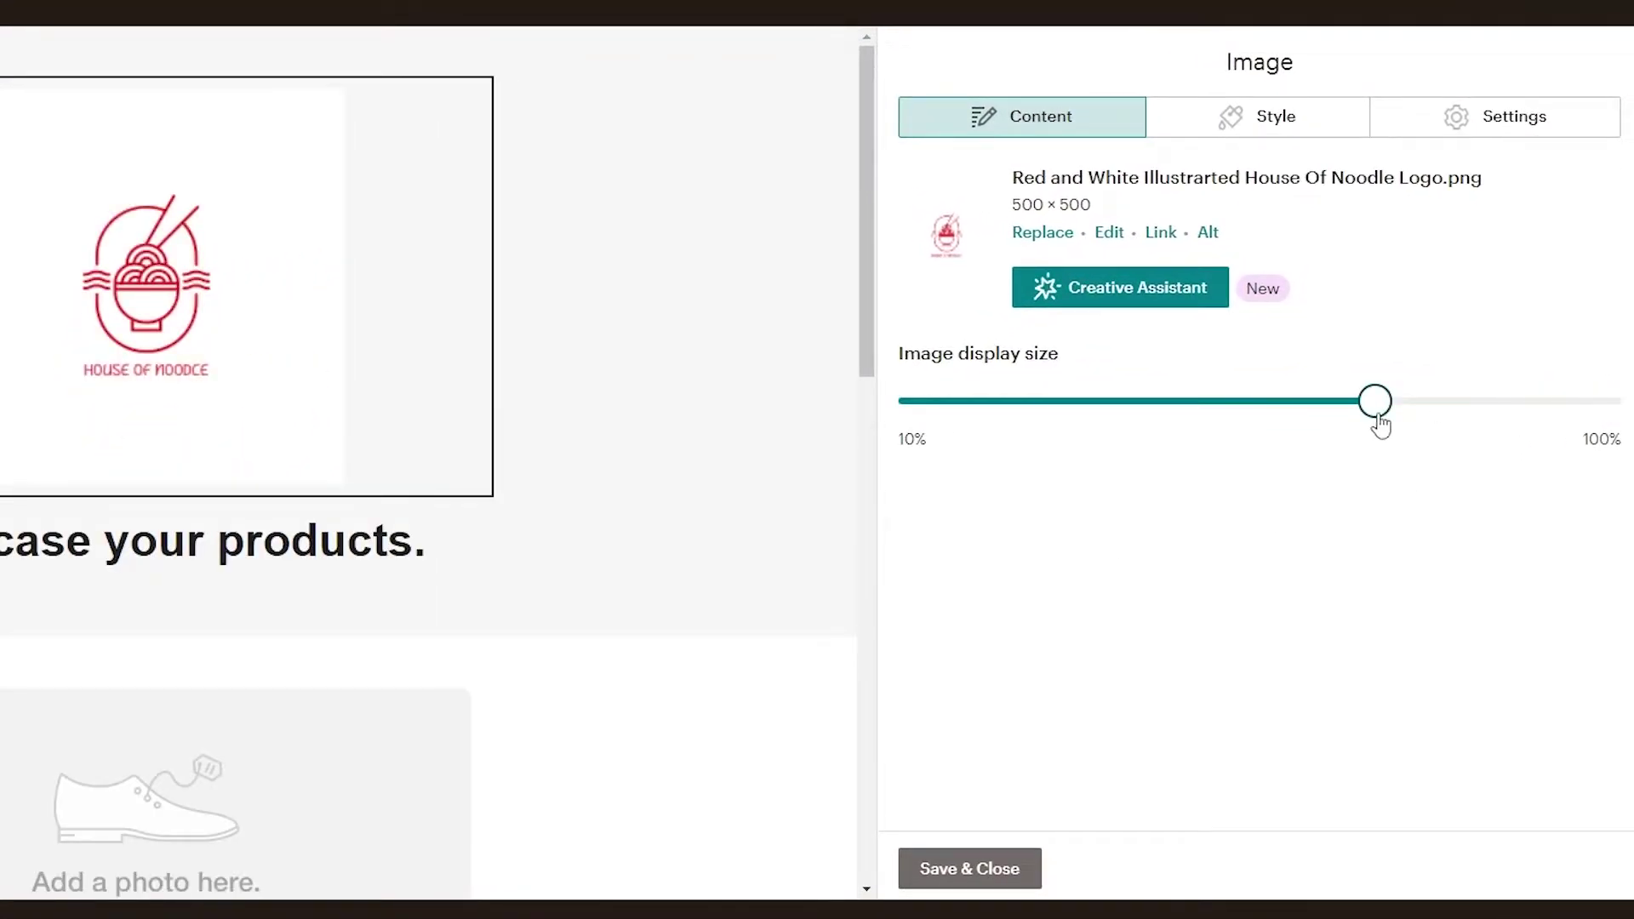
pyautogui.moveTo(1318, 432); pyautogui.dragTo(1141, 401)
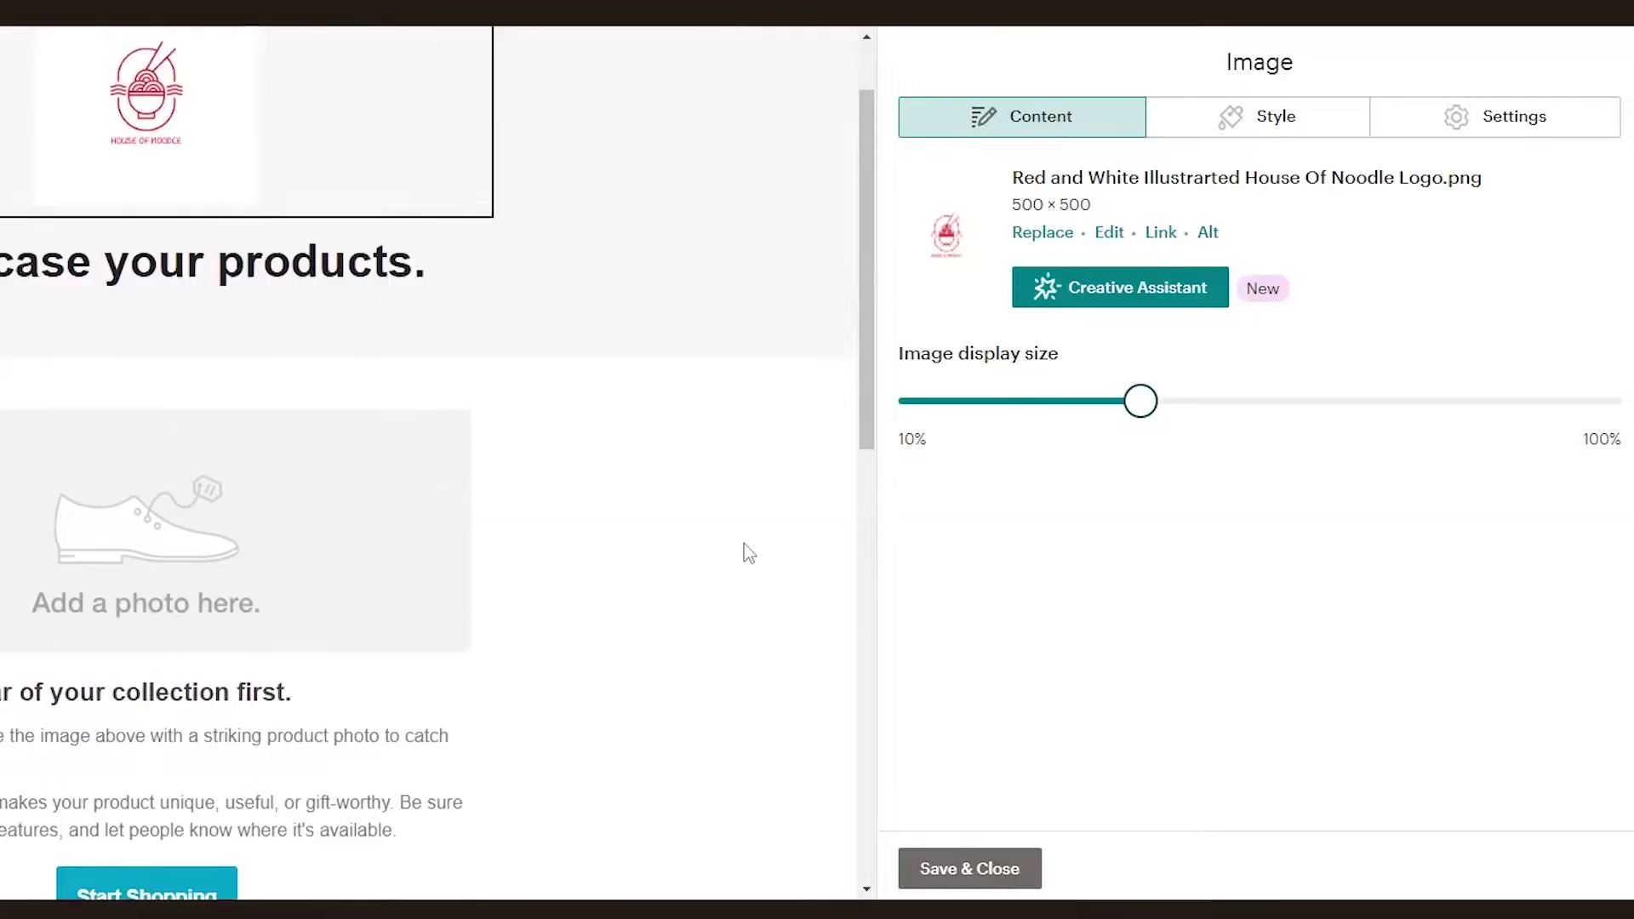
pyautogui.click(409, 357)
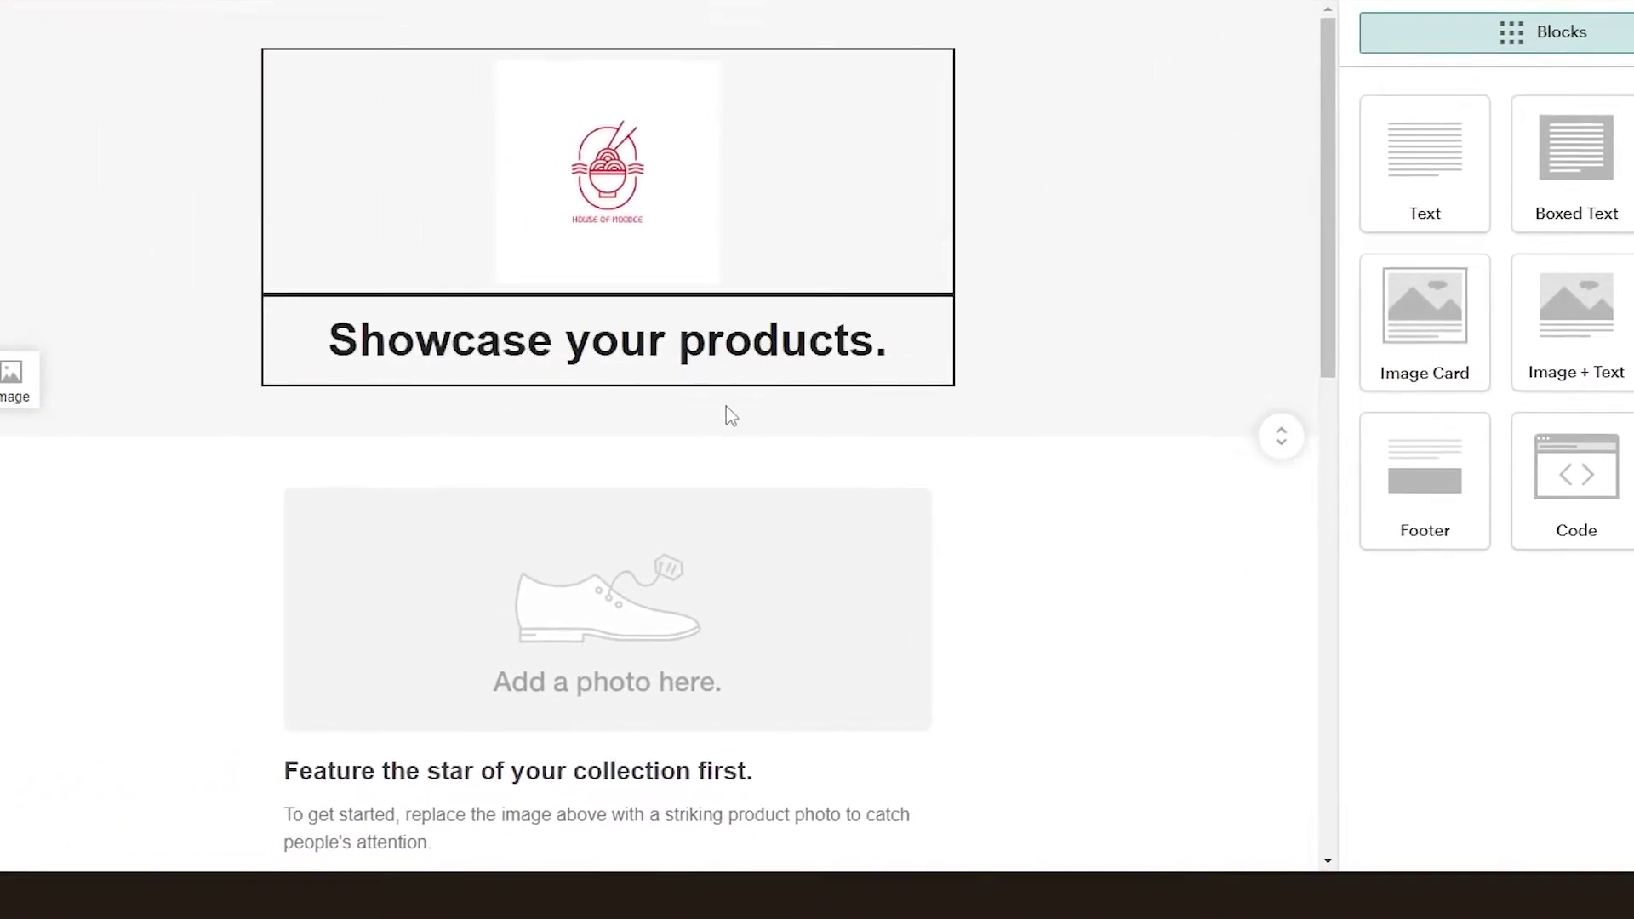
# - Replace 'Showcase your products.' with the new heading 'The New Ramen'
pyautogui.click(801, 324)
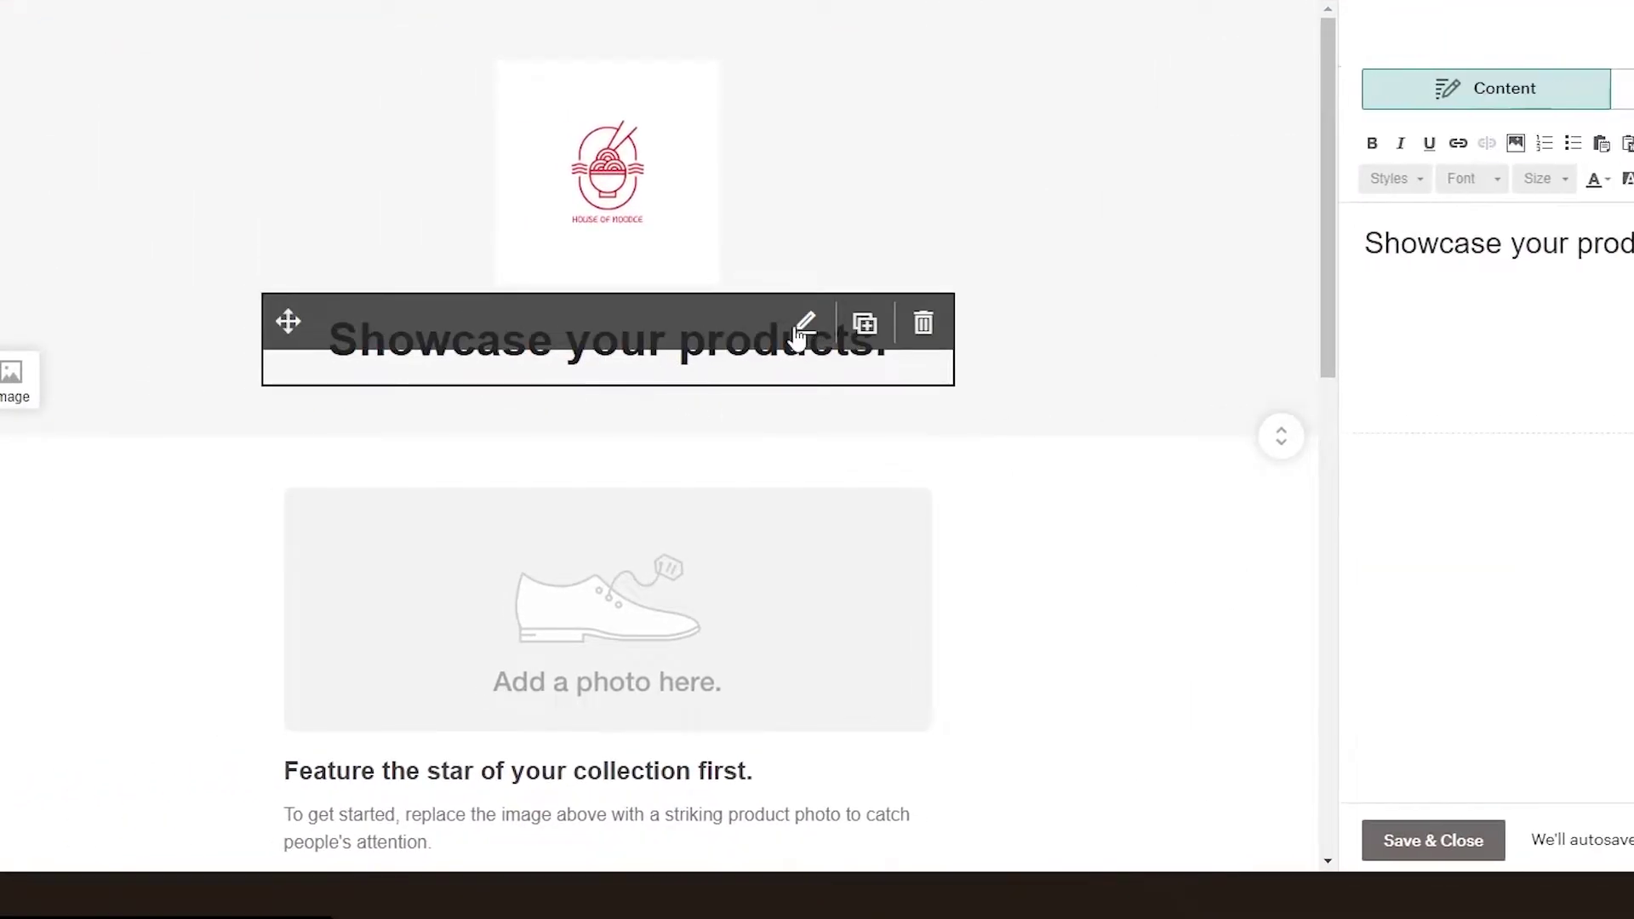
pyautogui.tripleClick(1349, 265)
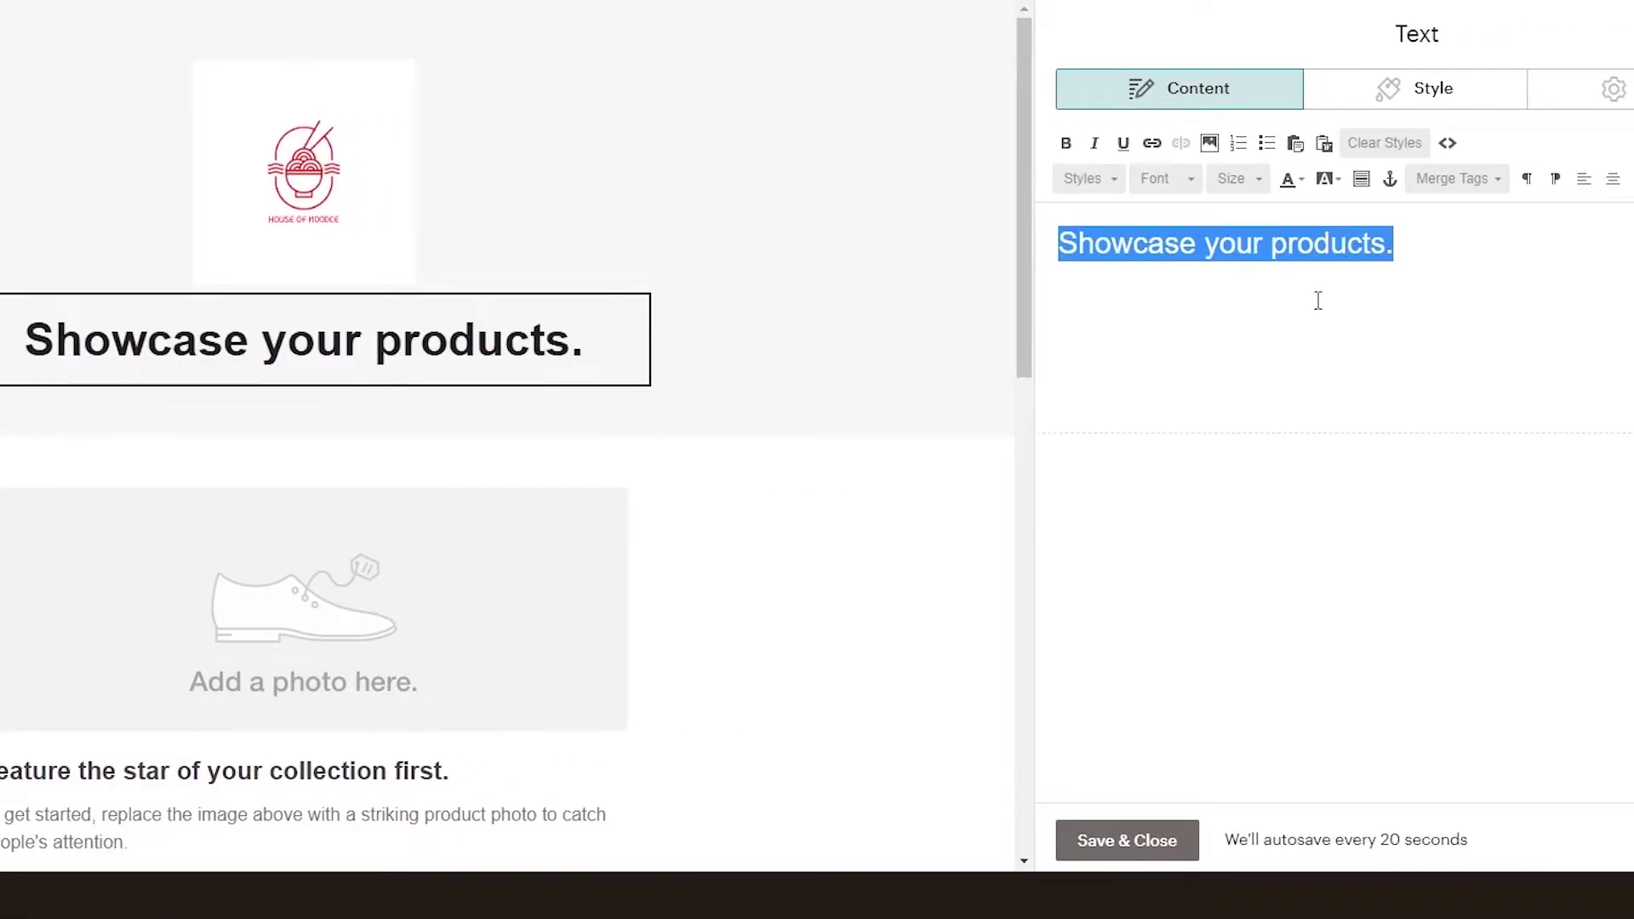
pyautogui.write('The New Ramen')
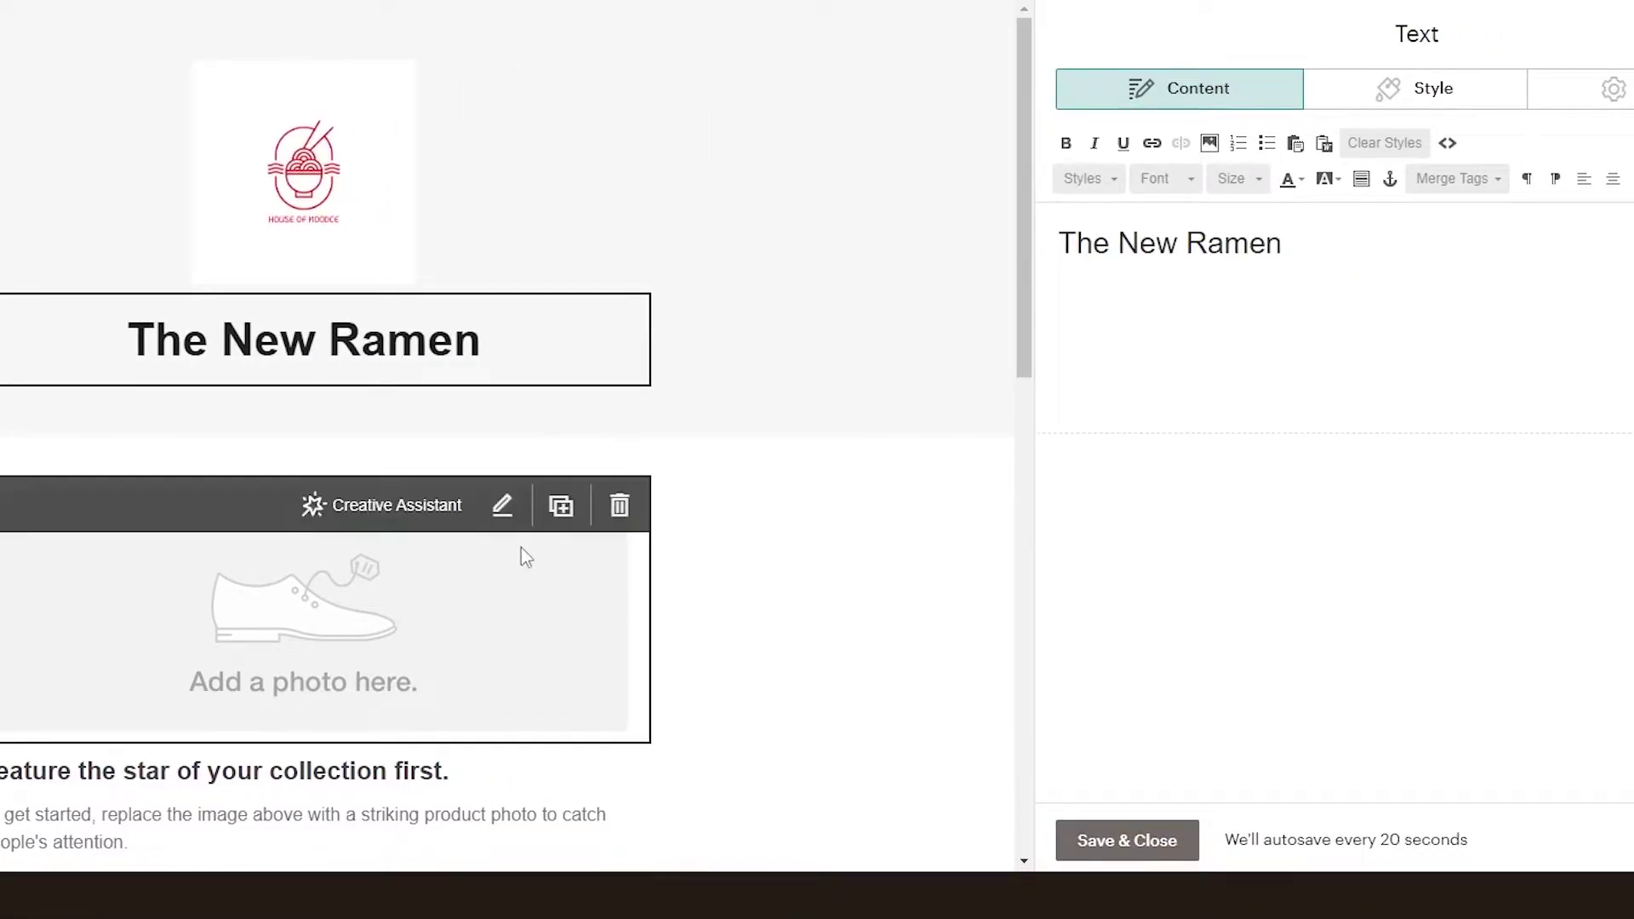
pyautogui.click(521, 552)
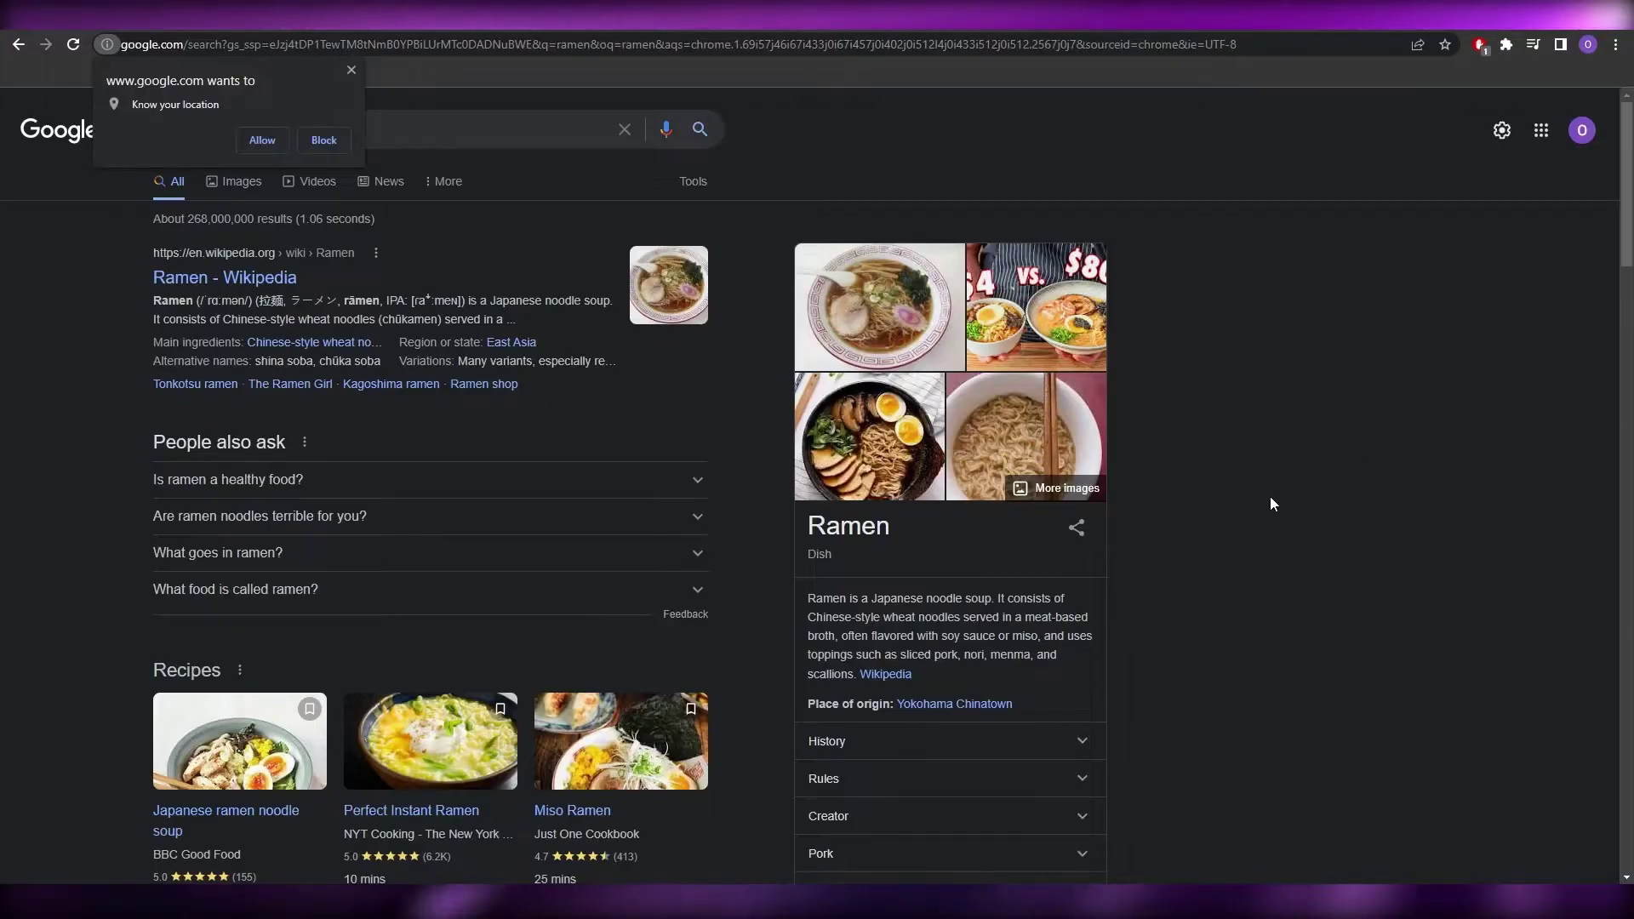
# - Find the Takeaway.com ramen bowl photo in Google Images and save it to Downloads as ramen_2-1080x1080
pyautogui.scroll(-4, 1267, 514)
pyautogui.scroll(4, 1266, 515)
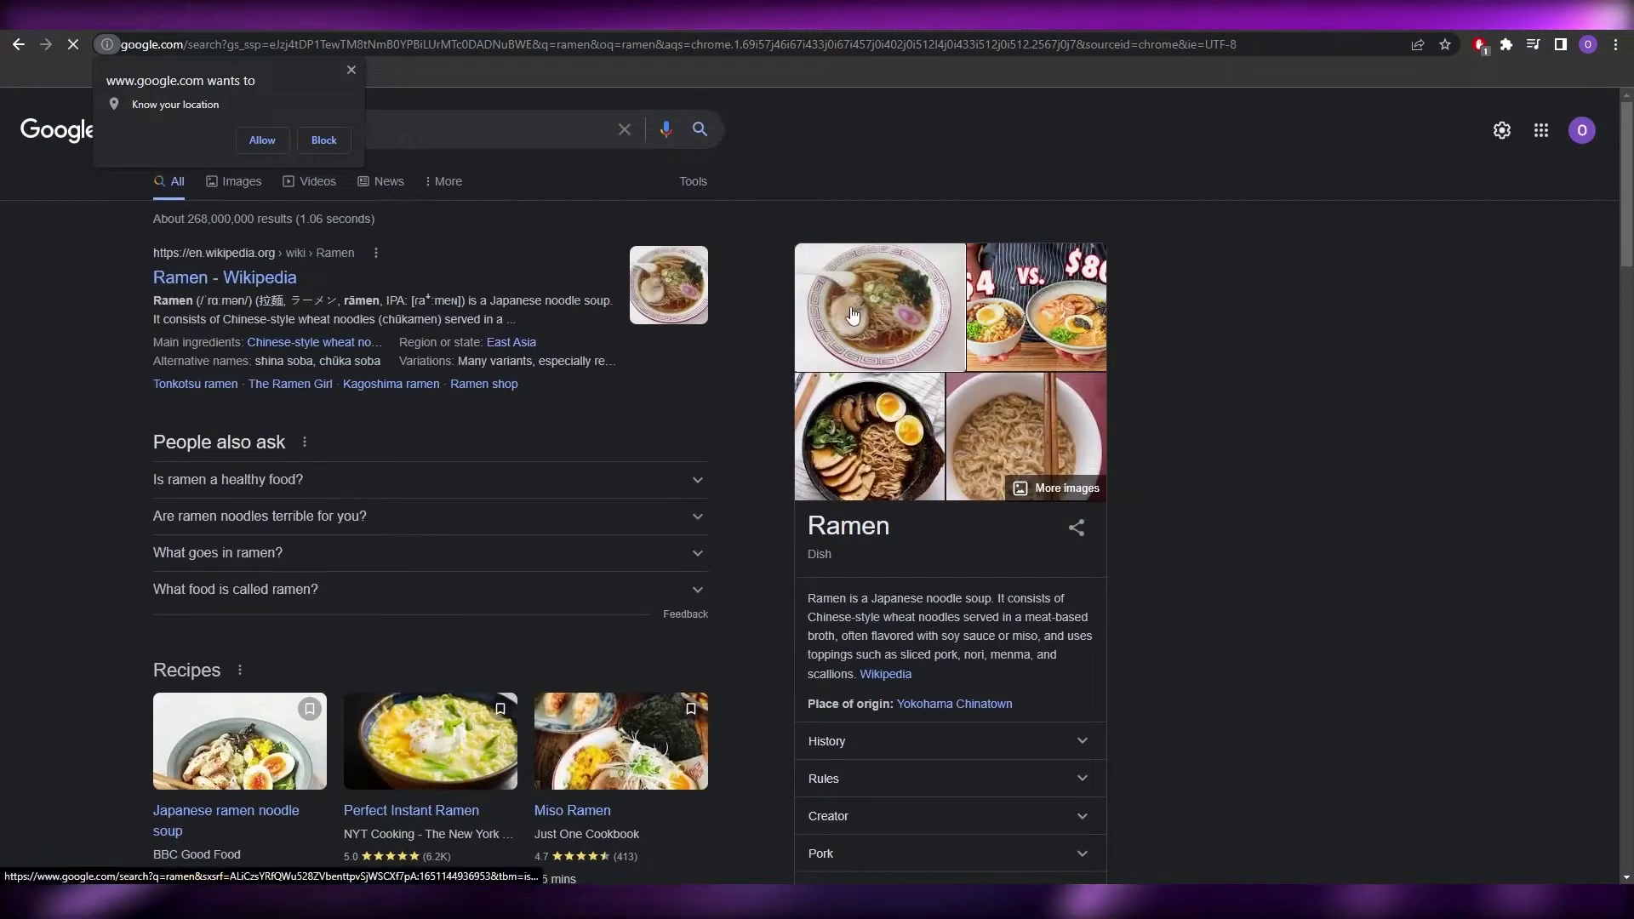
pyautogui.click(852, 316)
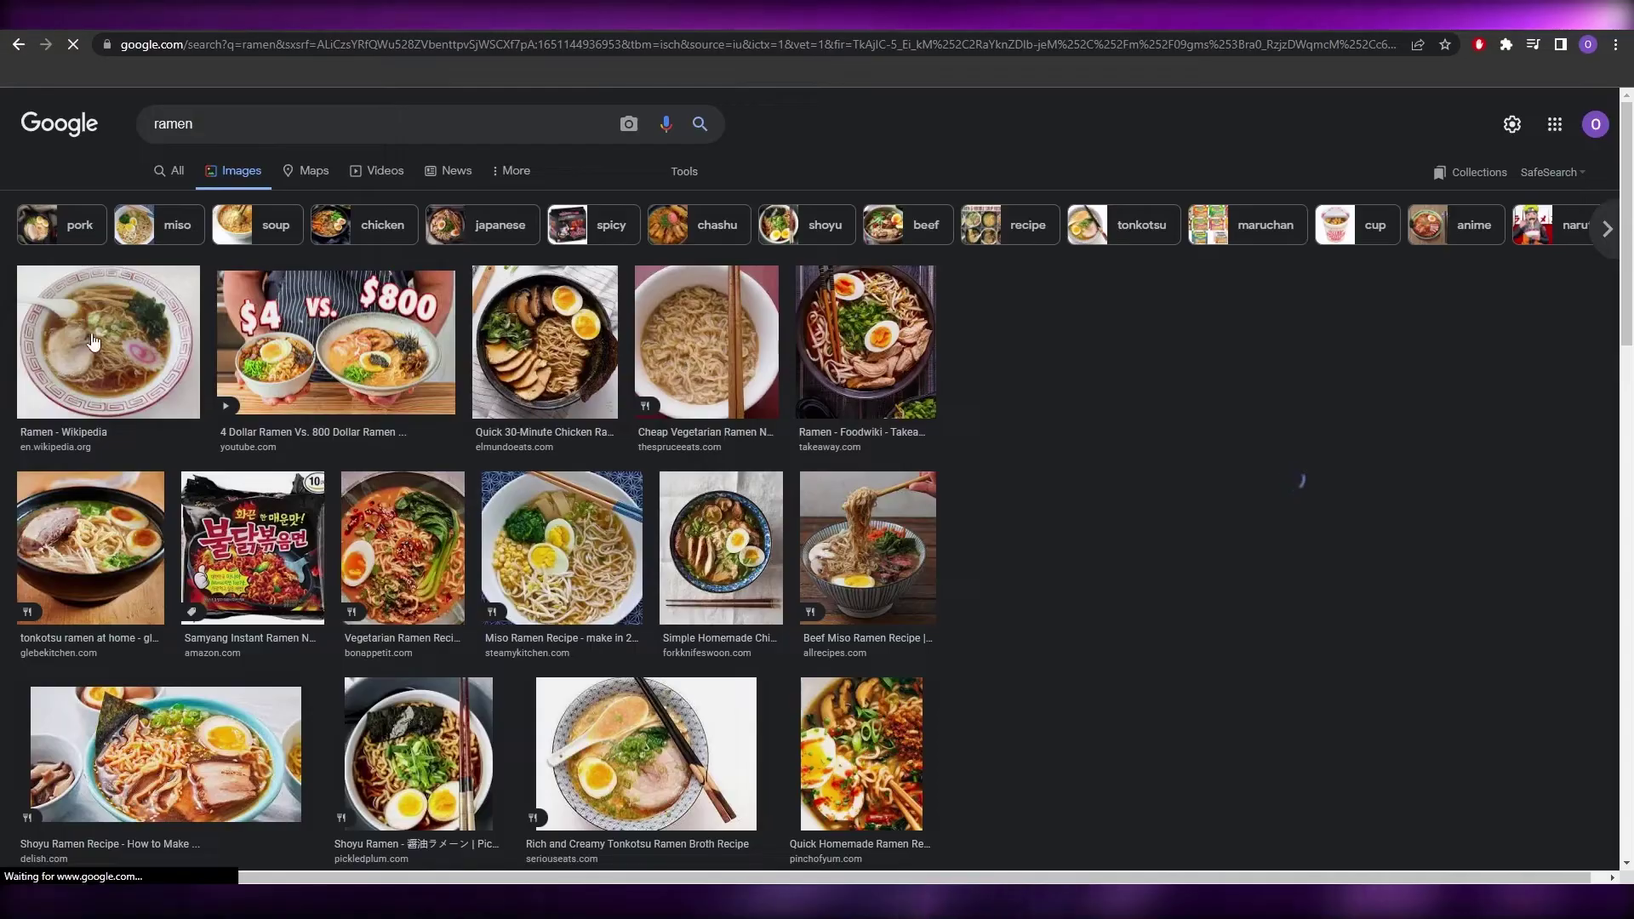
pyautogui.click(94, 341)
pyautogui.scroll(1, 861, 375)
pyautogui.click(860, 326)
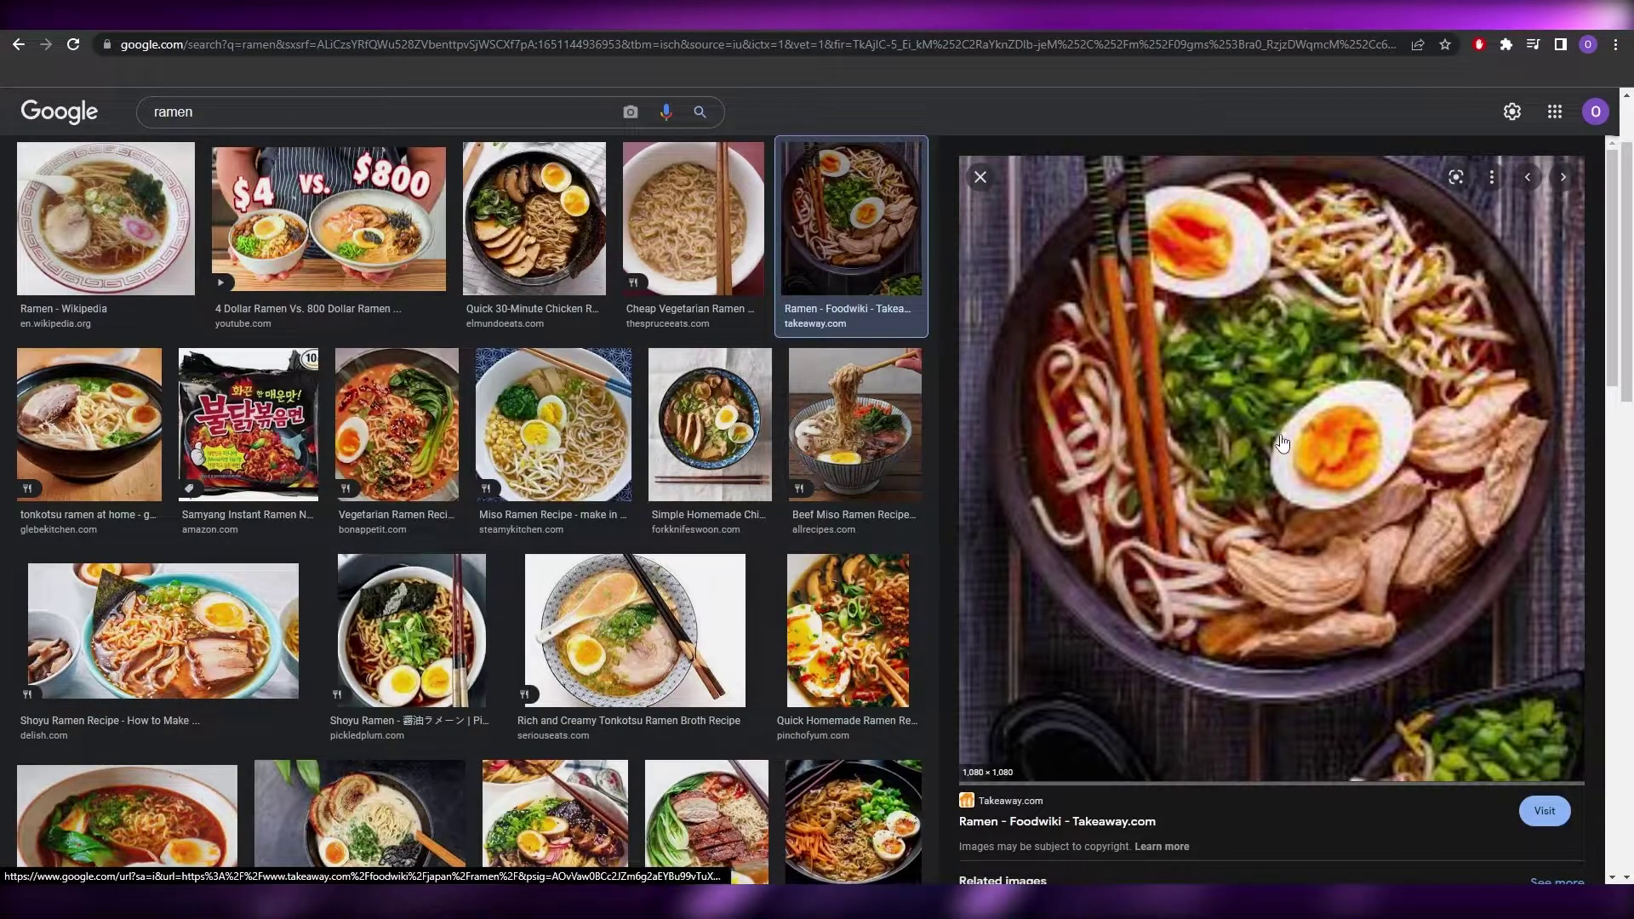
pyautogui.rightClick(1255, 379)
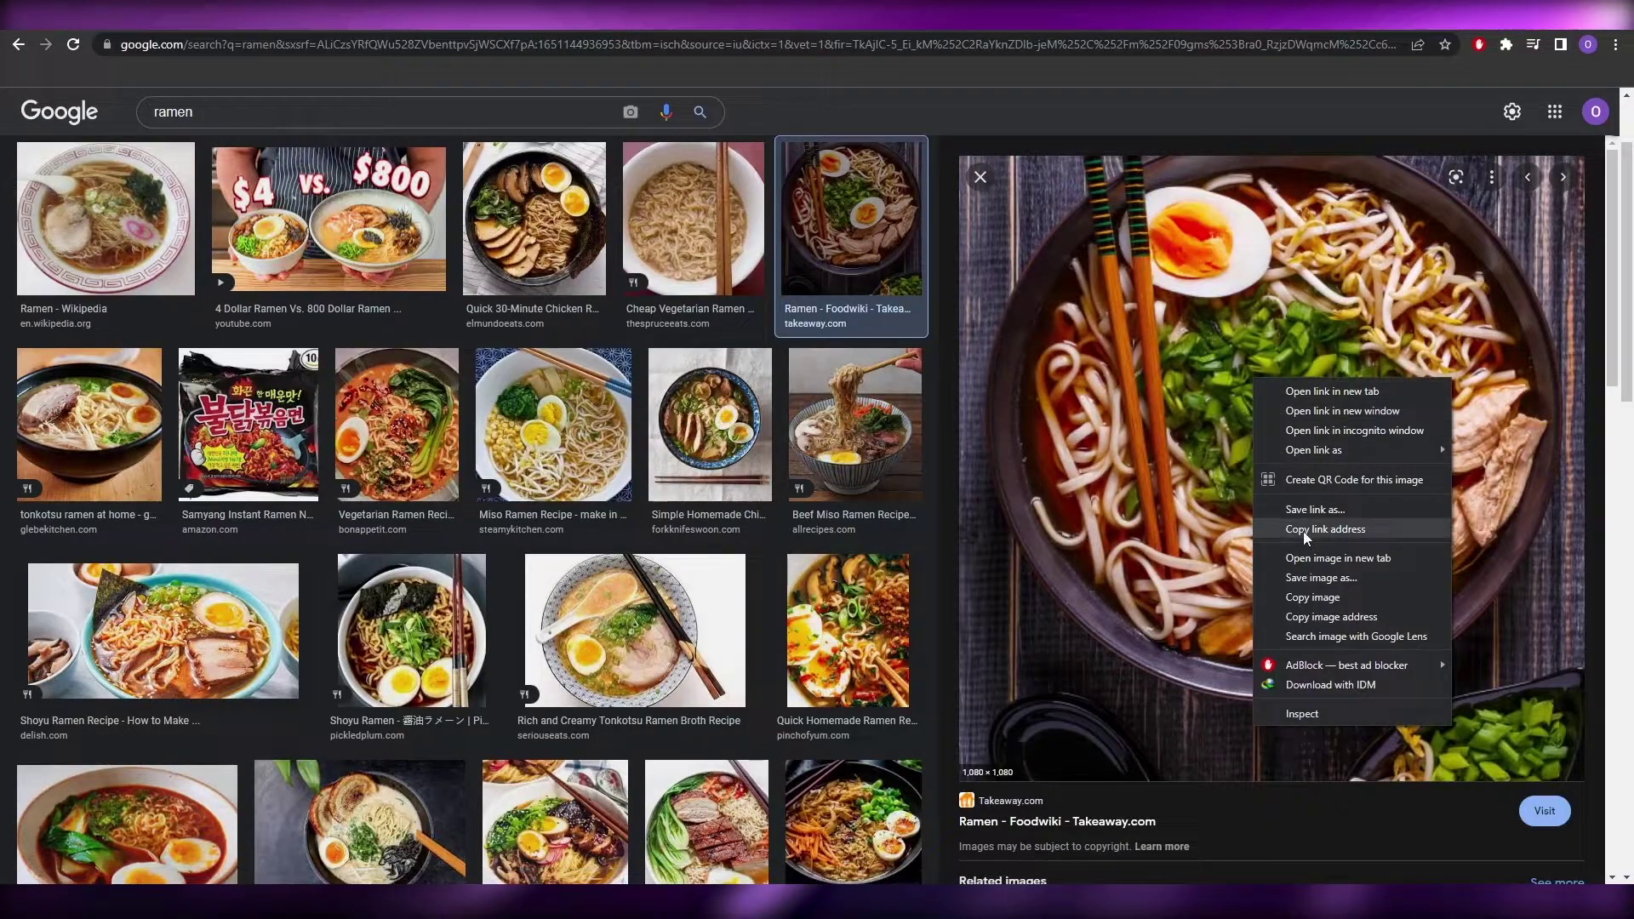
pyautogui.click(1321, 578)
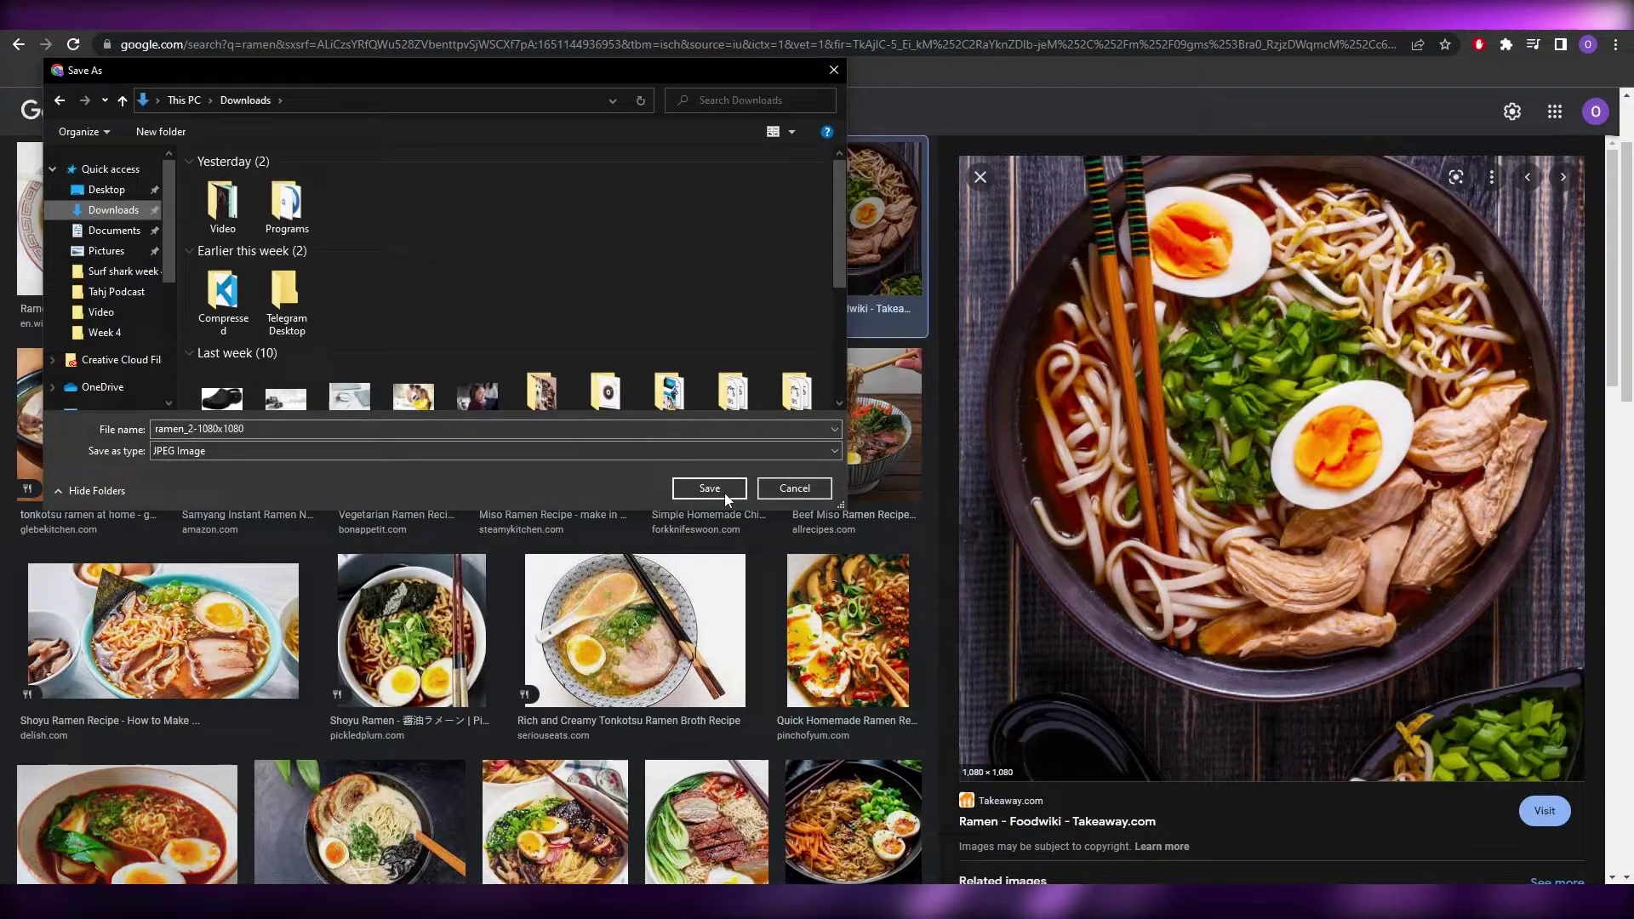
pyautogui.click(724, 492)
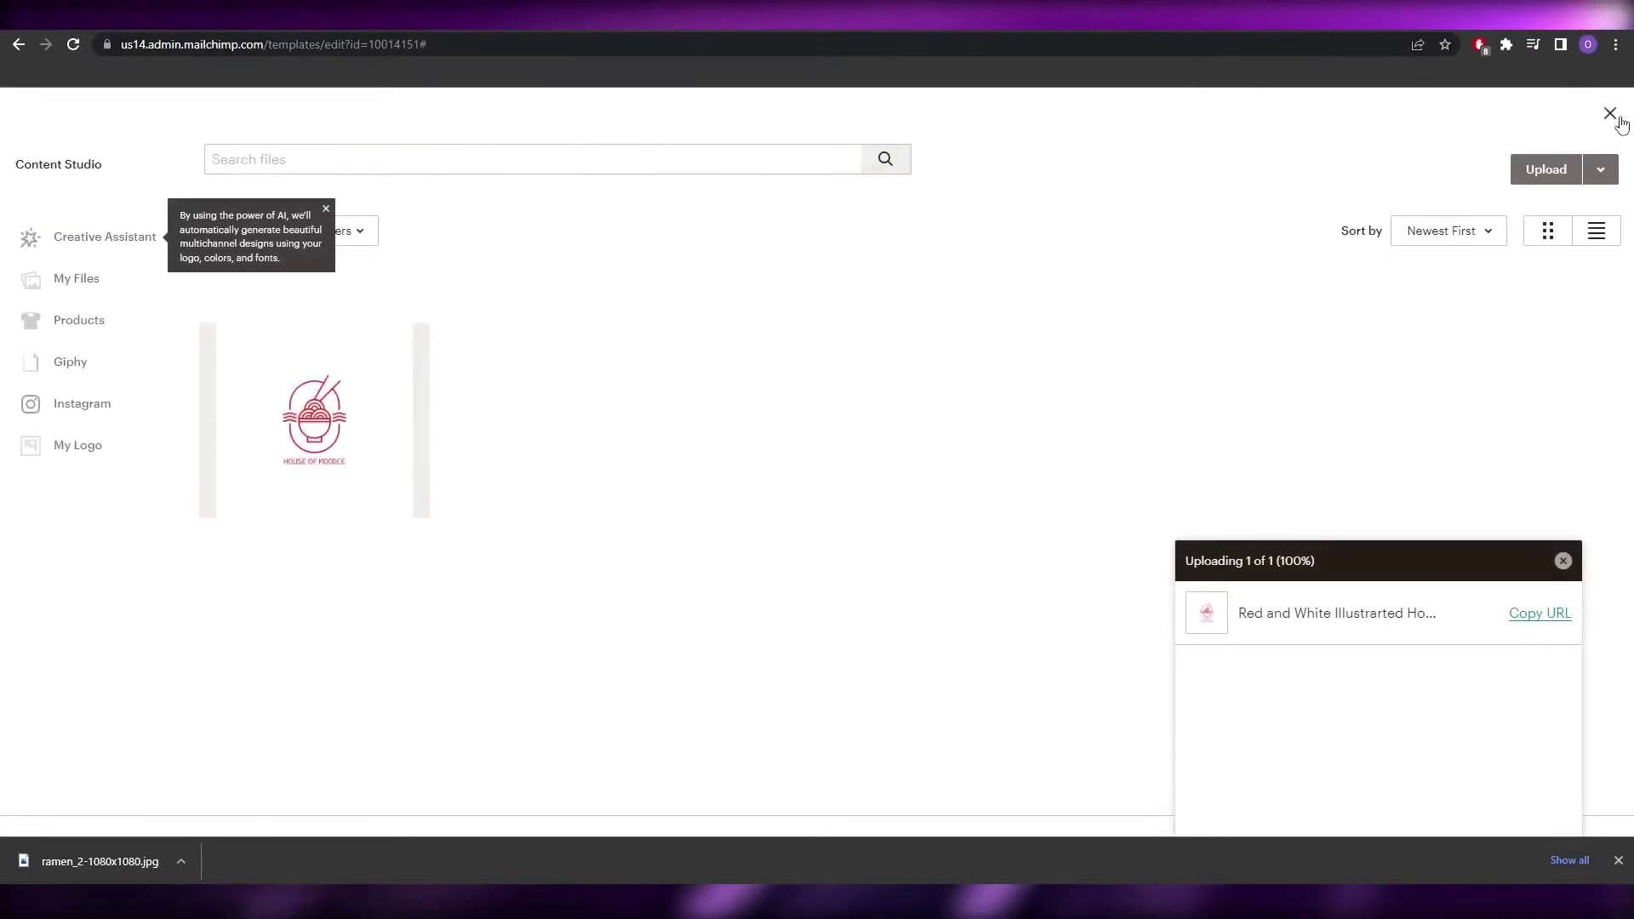
# - Upload ramen_2-1080x1080.jpg into the product image block and select the body text paragraphs
pyautogui.moveTo(100, 862); pyautogui.dragTo(1502, 613)
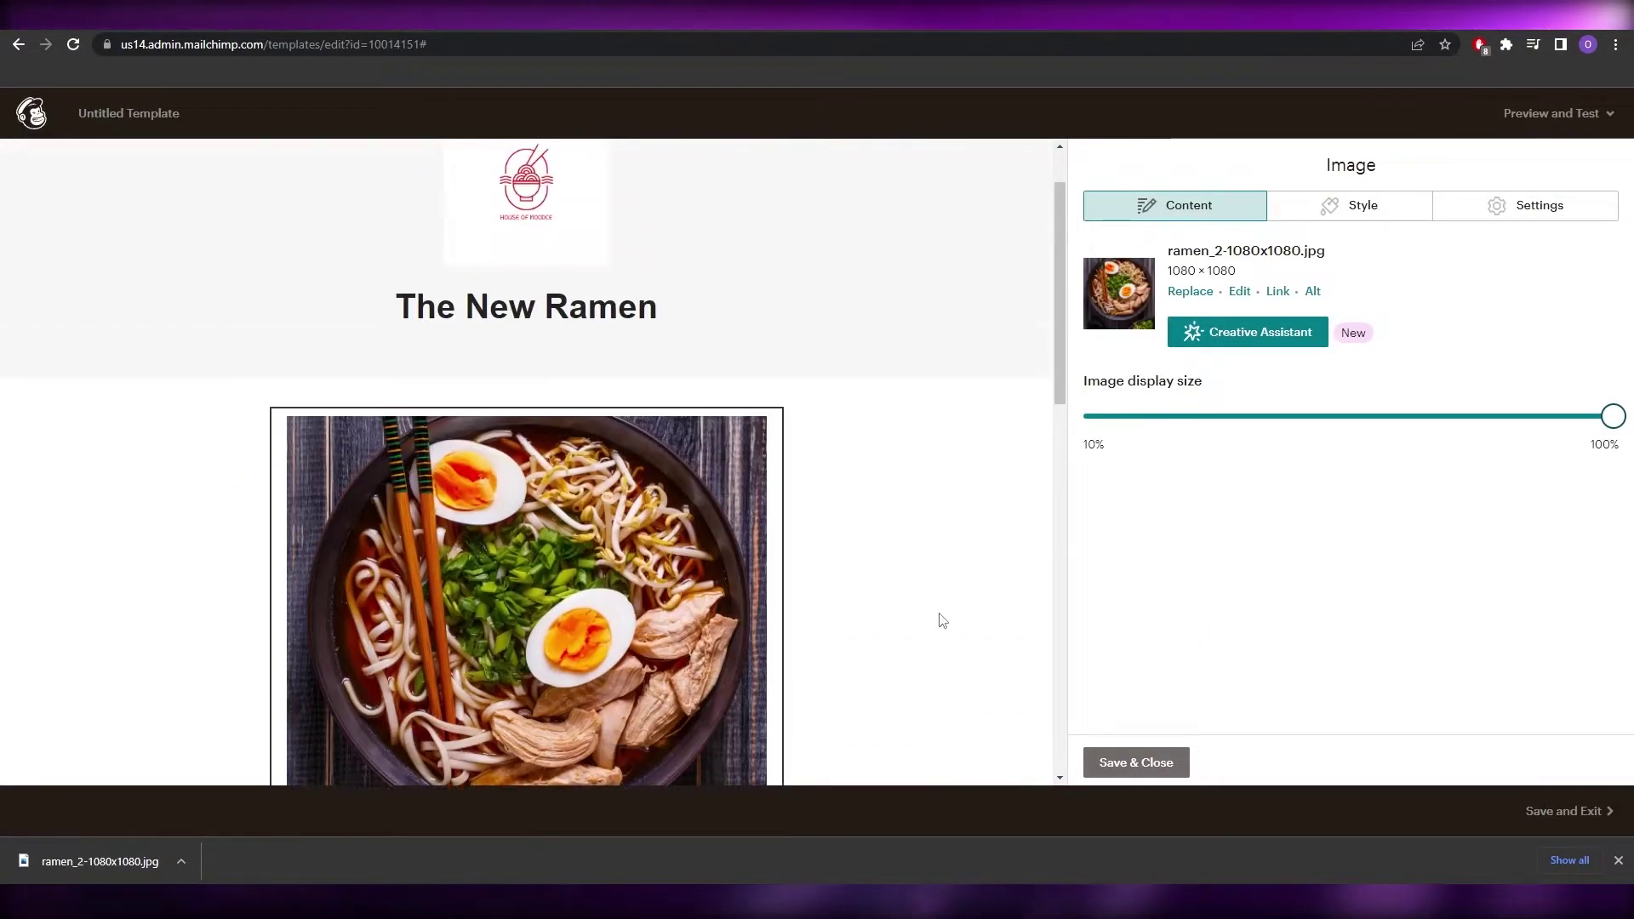
pyautogui.scroll(-4, 942, 620)
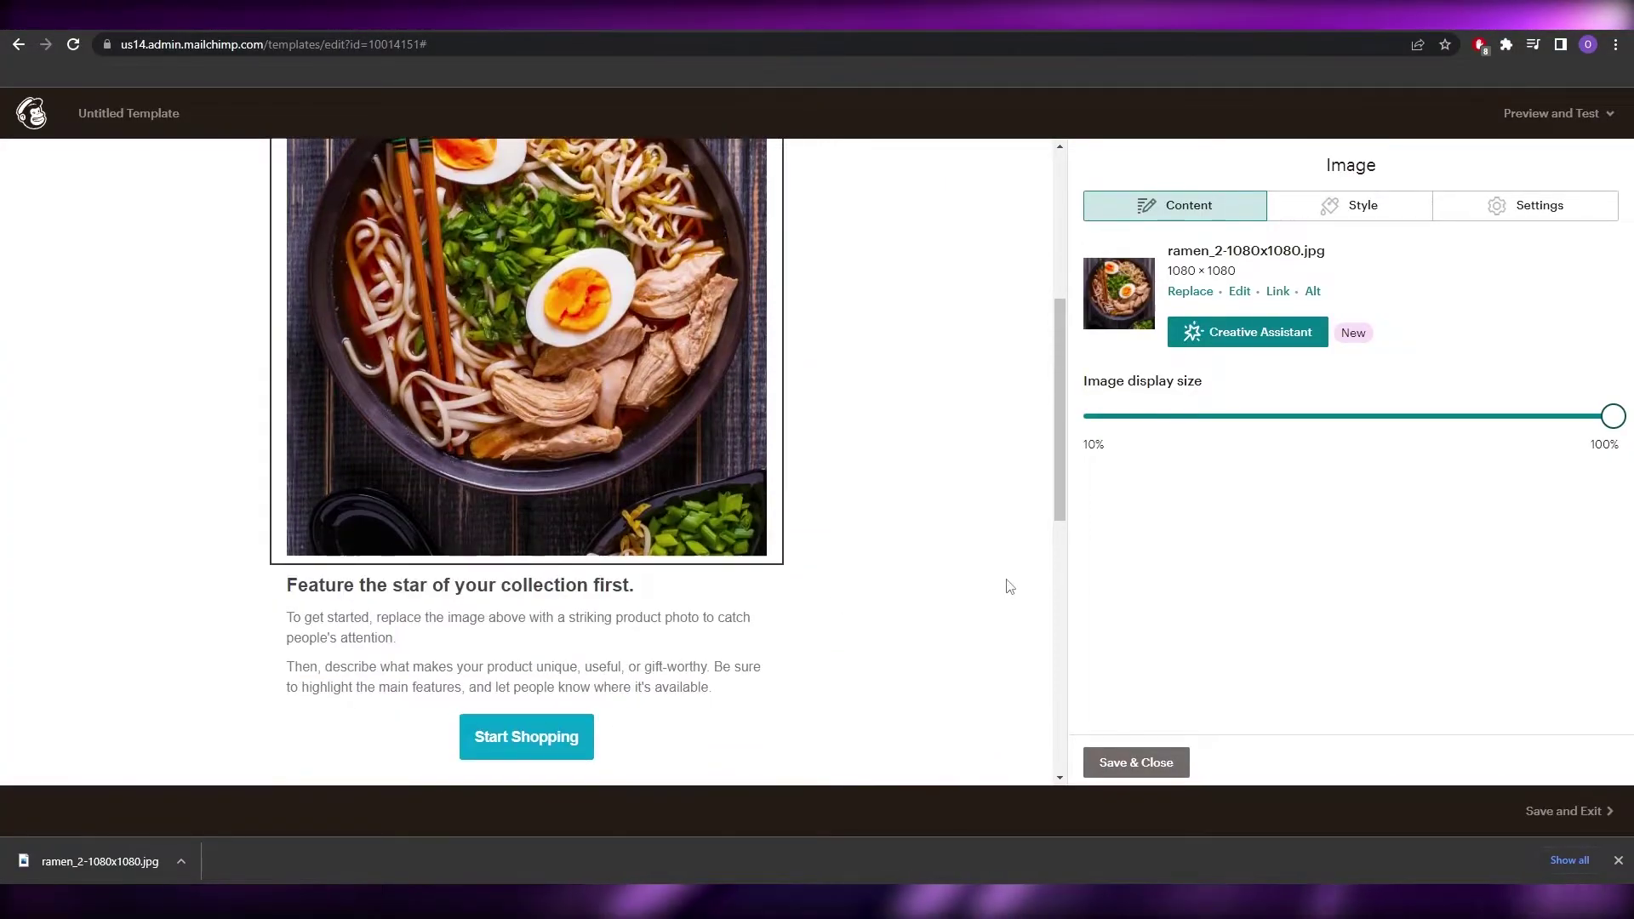
pyautogui.click(749, 630)
pyautogui.moveTo(1333, 390); pyautogui.dragTo(1061, 348)
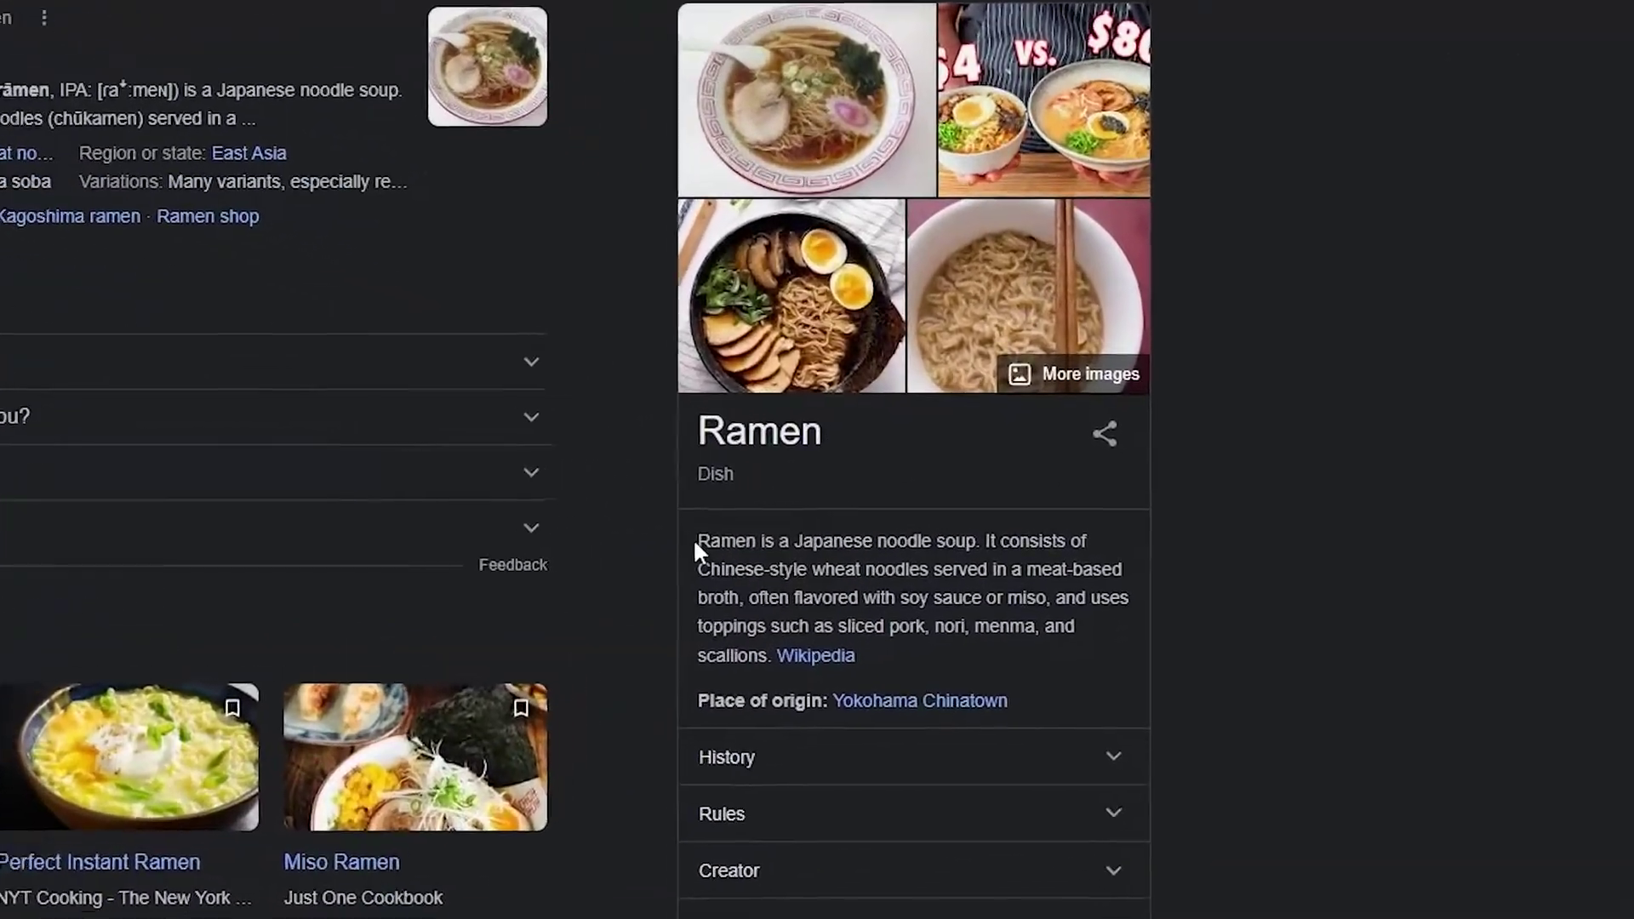
# - Copy Google's ramen description text
pyautogui.moveTo(808, 599); pyautogui.dragTo(906, 617)
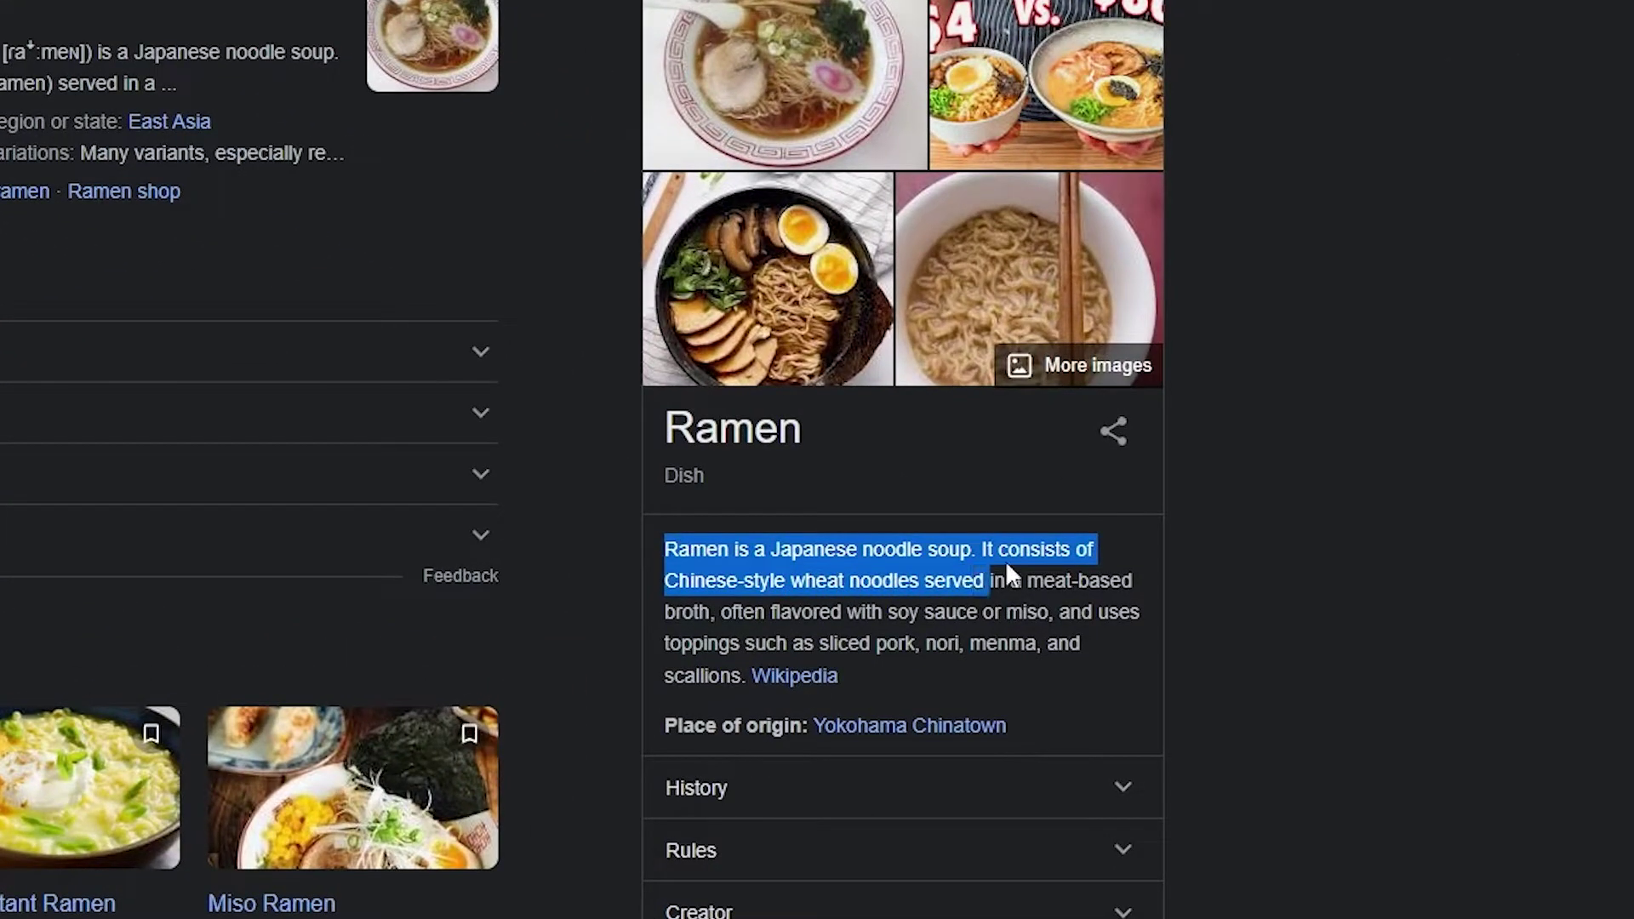
pyautogui.moveTo(1010, 576); pyautogui.dragTo(737, 679)
pyautogui.rightClick(792, 598)
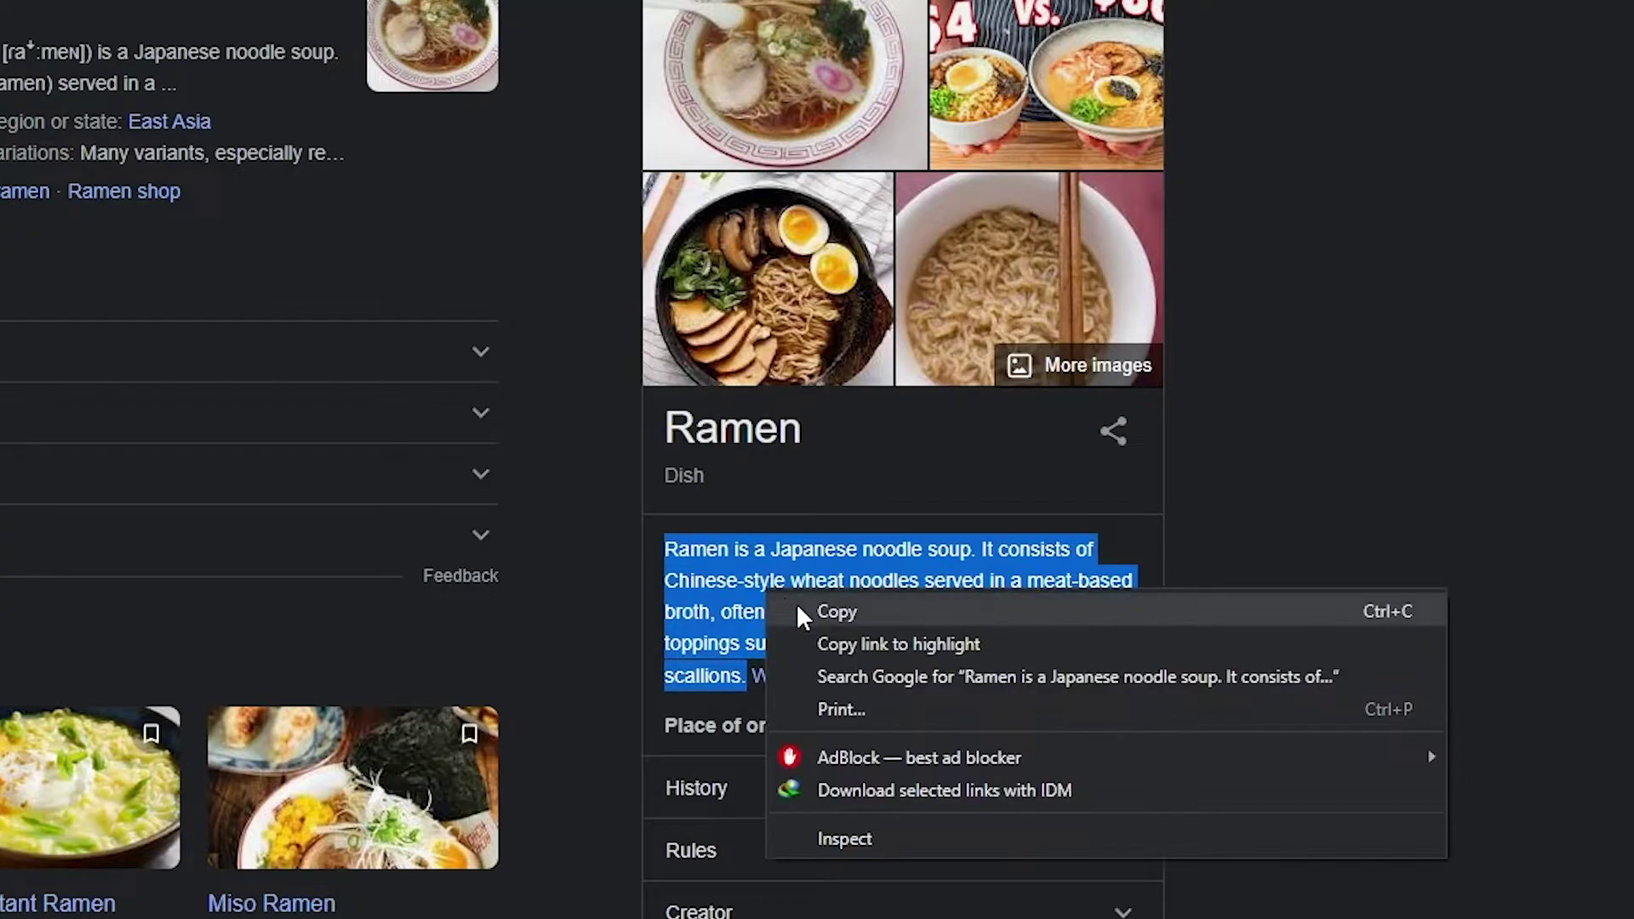
pyautogui.click(817, 613)
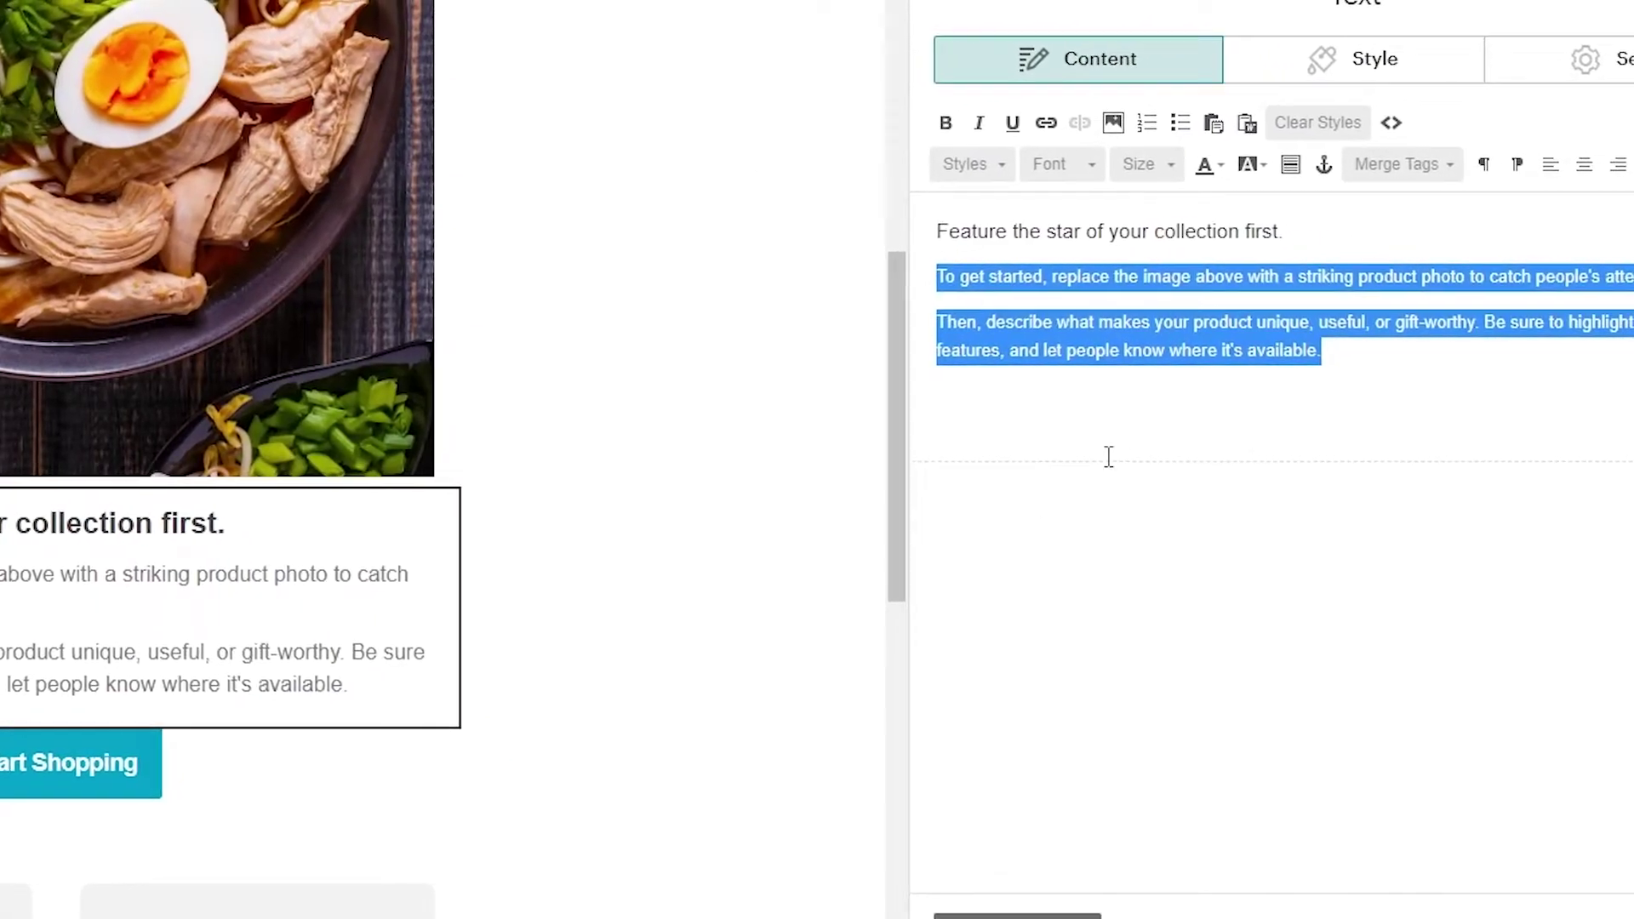
# - Paste the ramen description over the body paragraphs and make the heading read 'Get It Now!'
pyautogui.click(1186, 333)
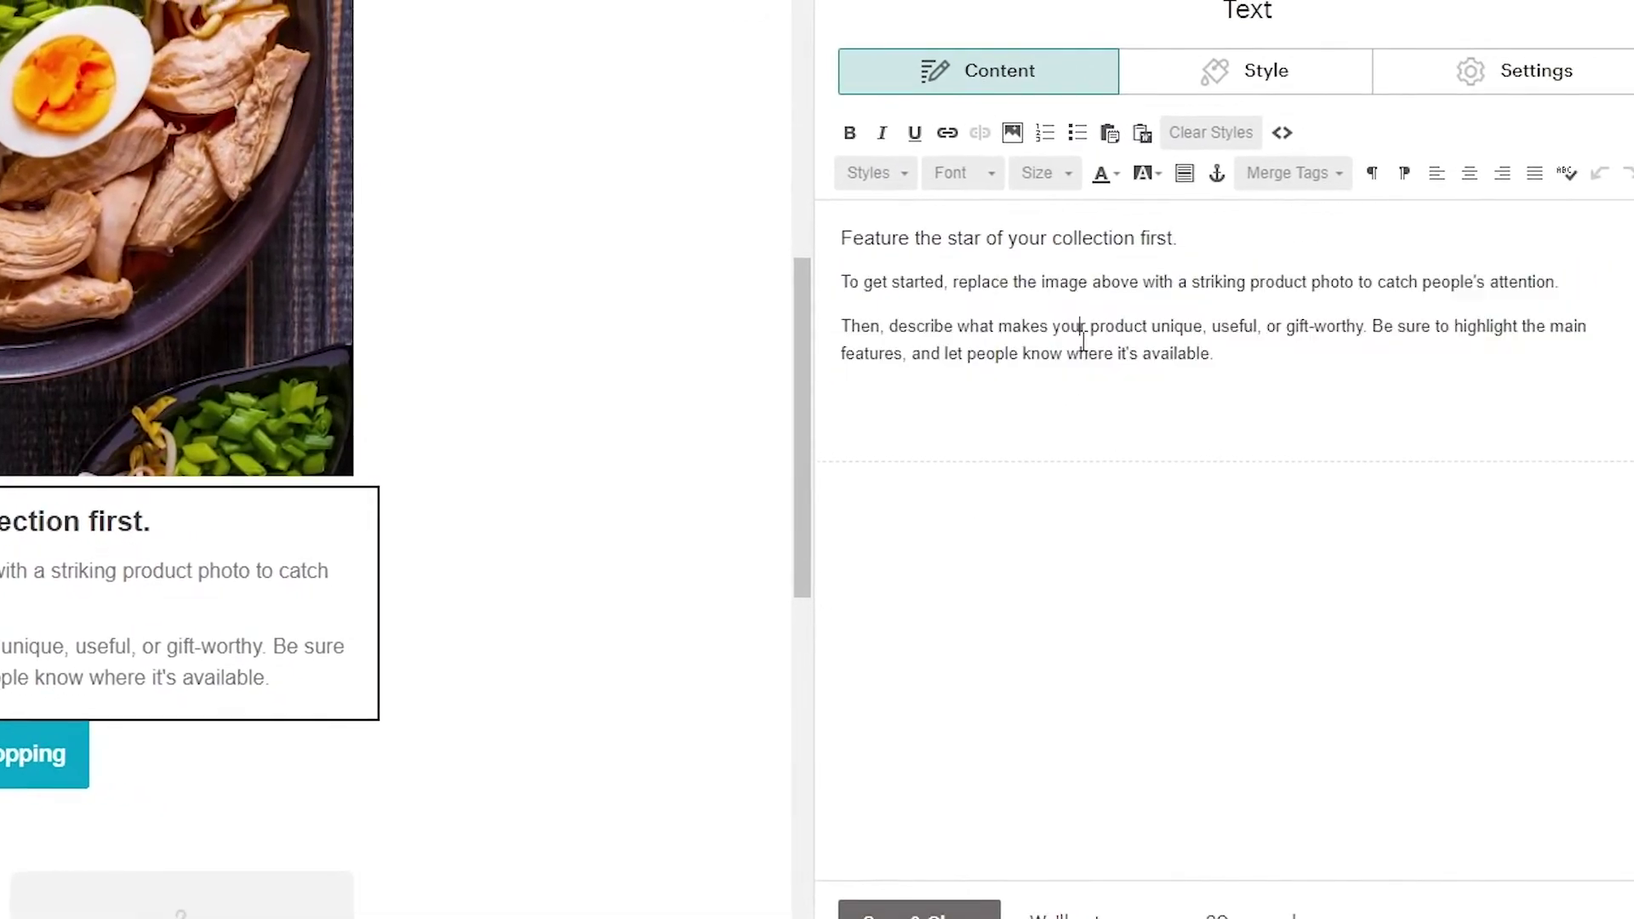
pyautogui.moveTo(1215, 352); pyautogui.dragTo(761, 291)
pyautogui.hotkey('ctrl', 'v')
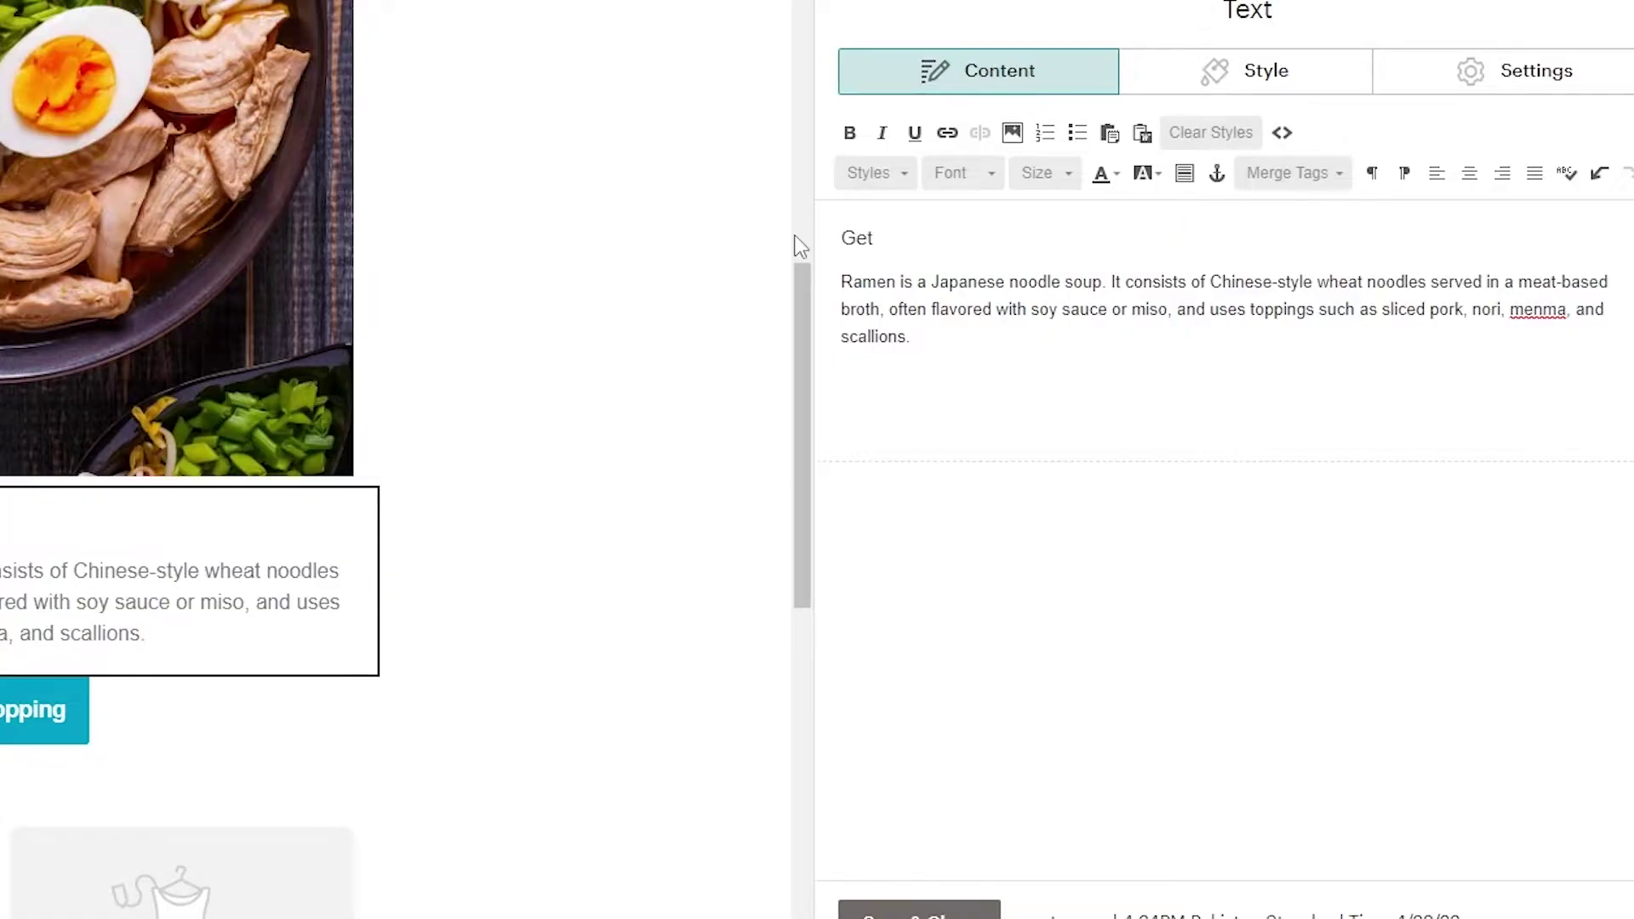
pyautogui.write('It Now!')
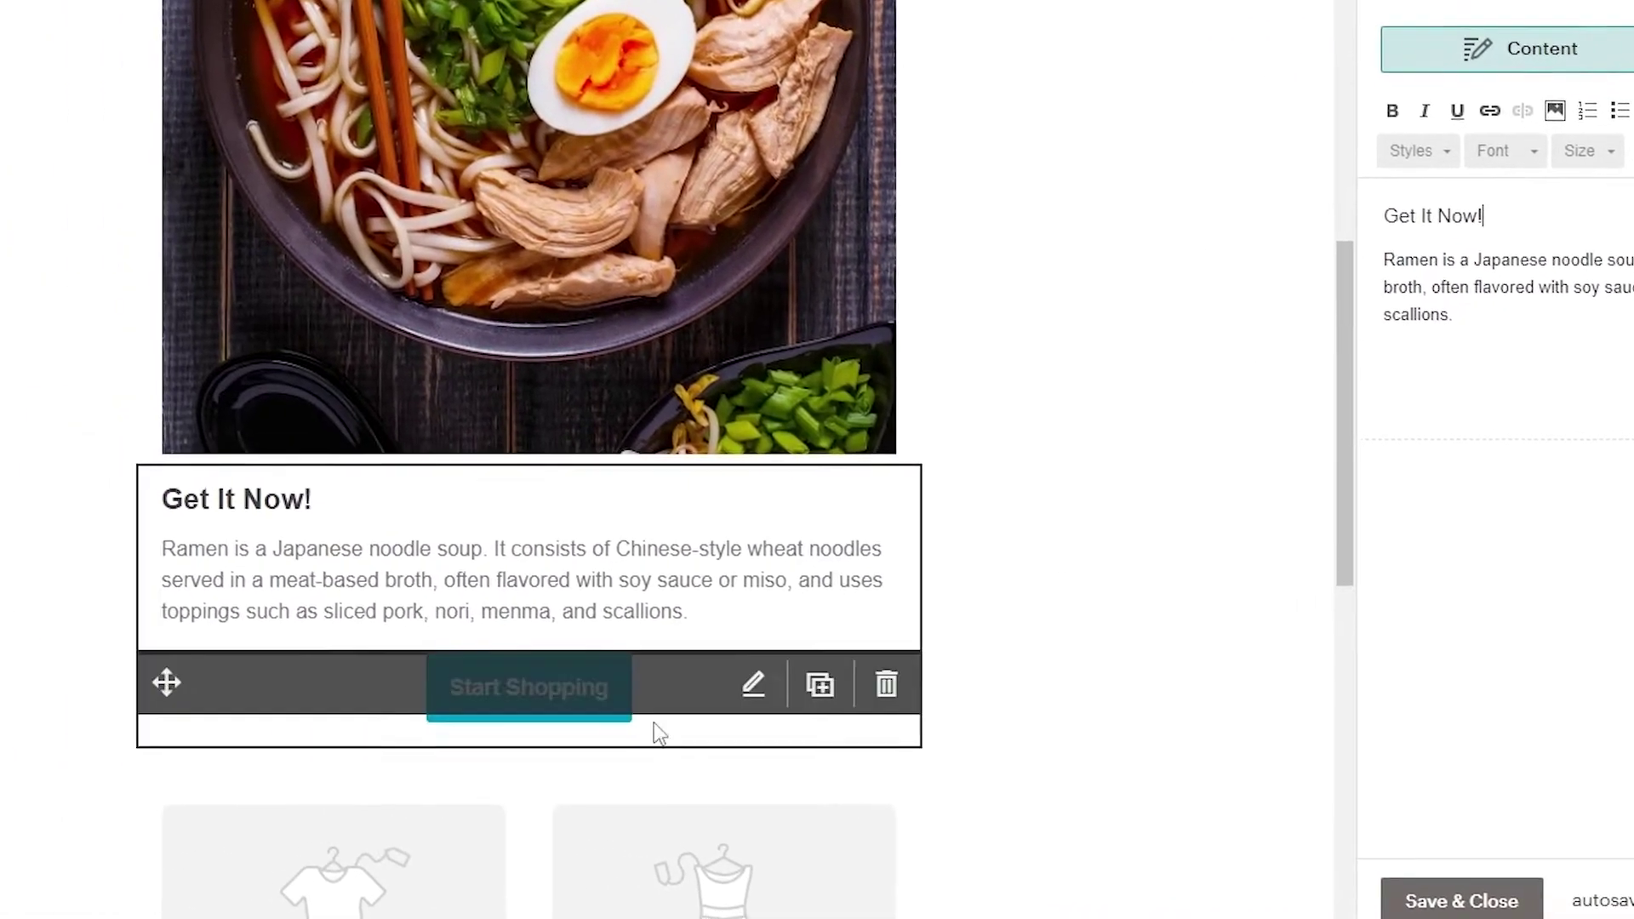
pyautogui.scroll(-5, 1243, 565)
pyautogui.scroll(12, 1244, 507)
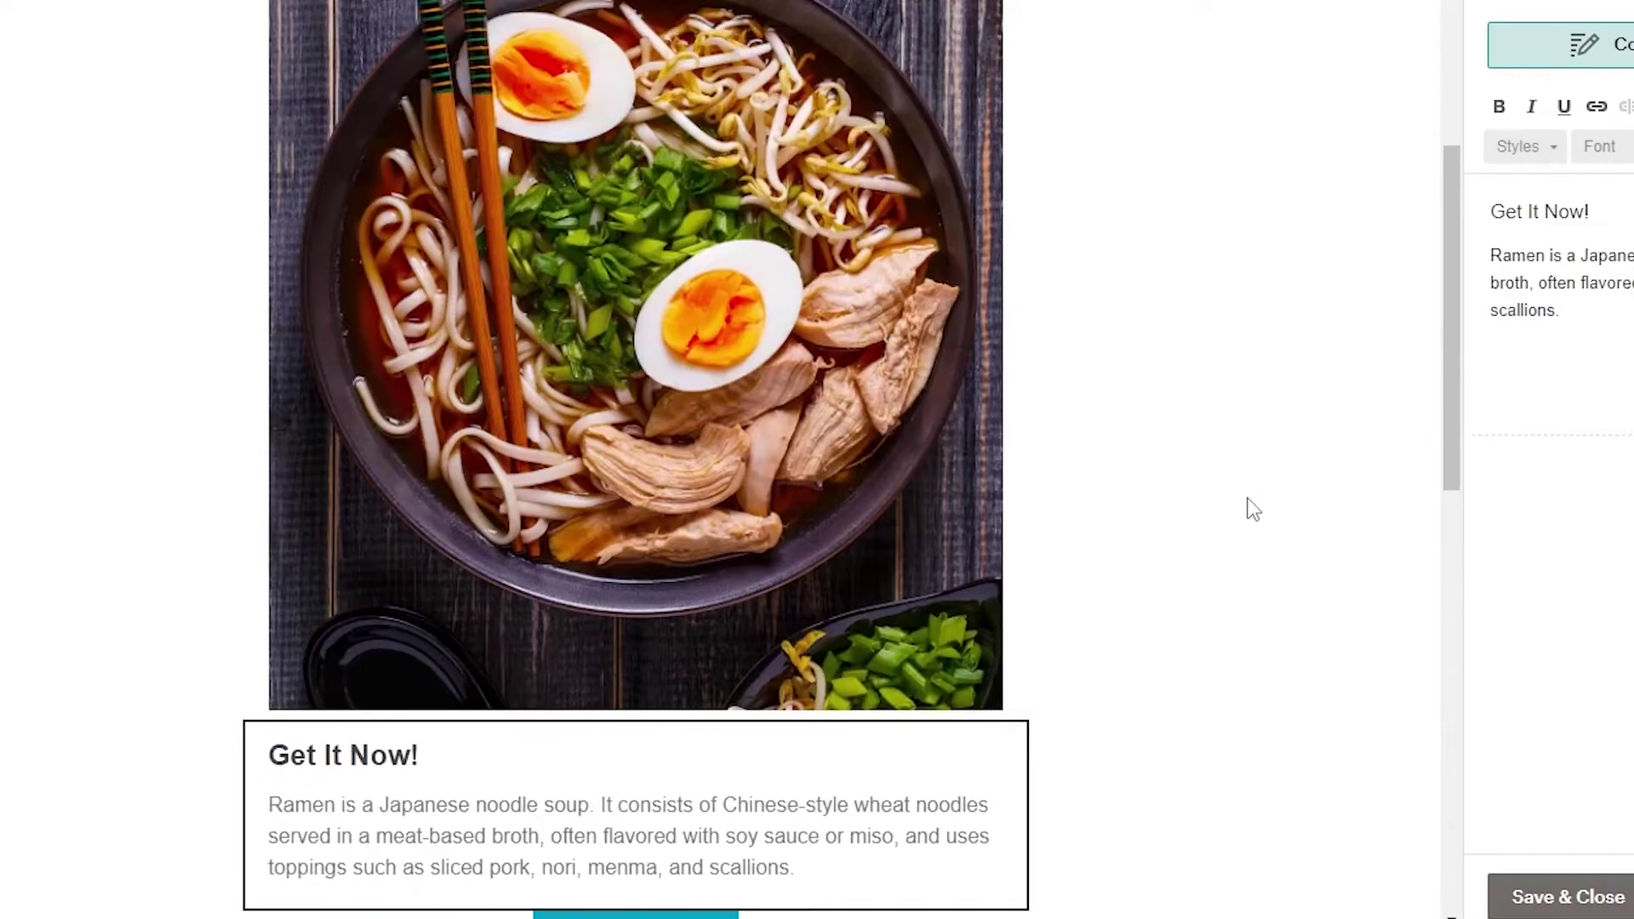
pyautogui.scroll(-15, 1112, 430)
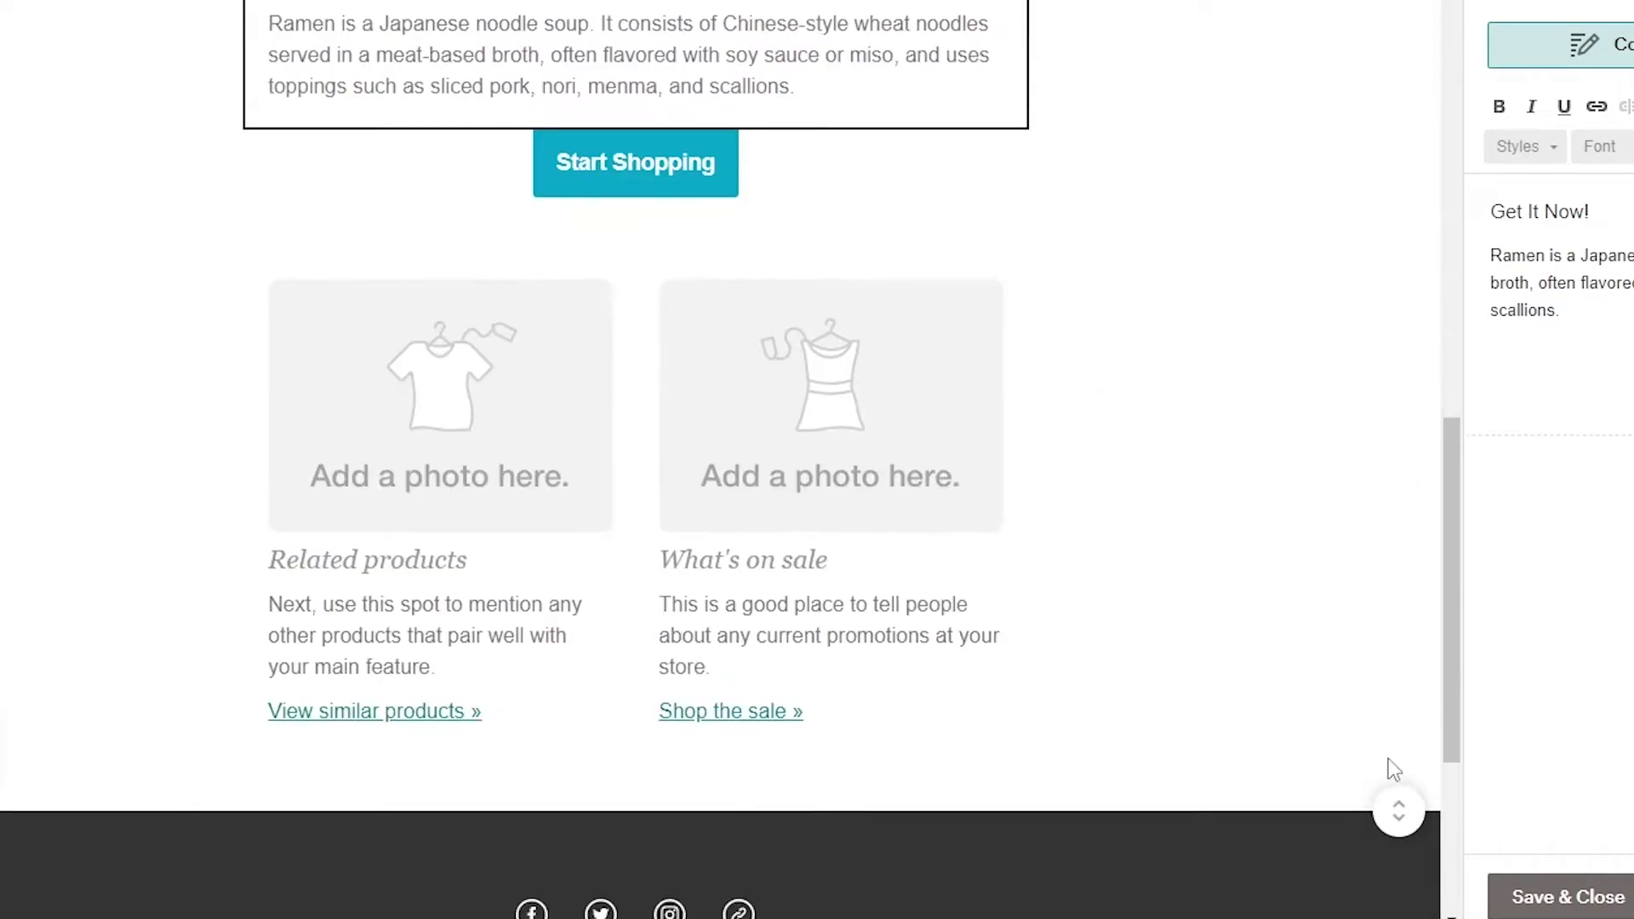
pyautogui.scroll(1, 1104, 516)
pyautogui.scroll(7, 1255, 529)
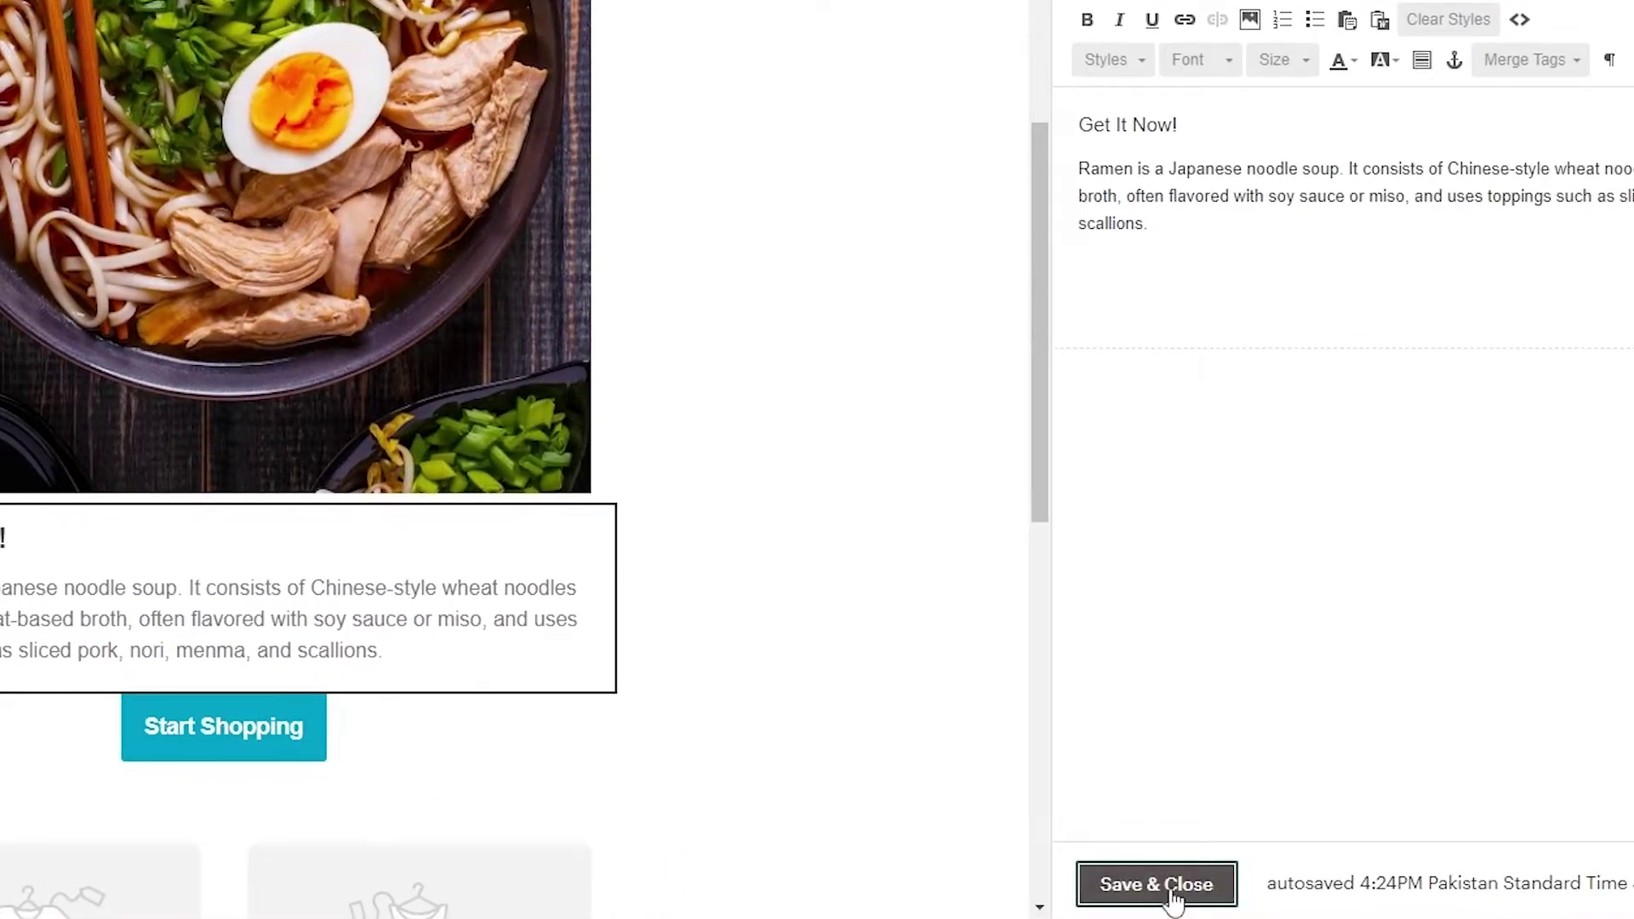
# - Save the text edits and save the email as a template named 'Ramen Noodles'
pyautogui.click(1562, 898)
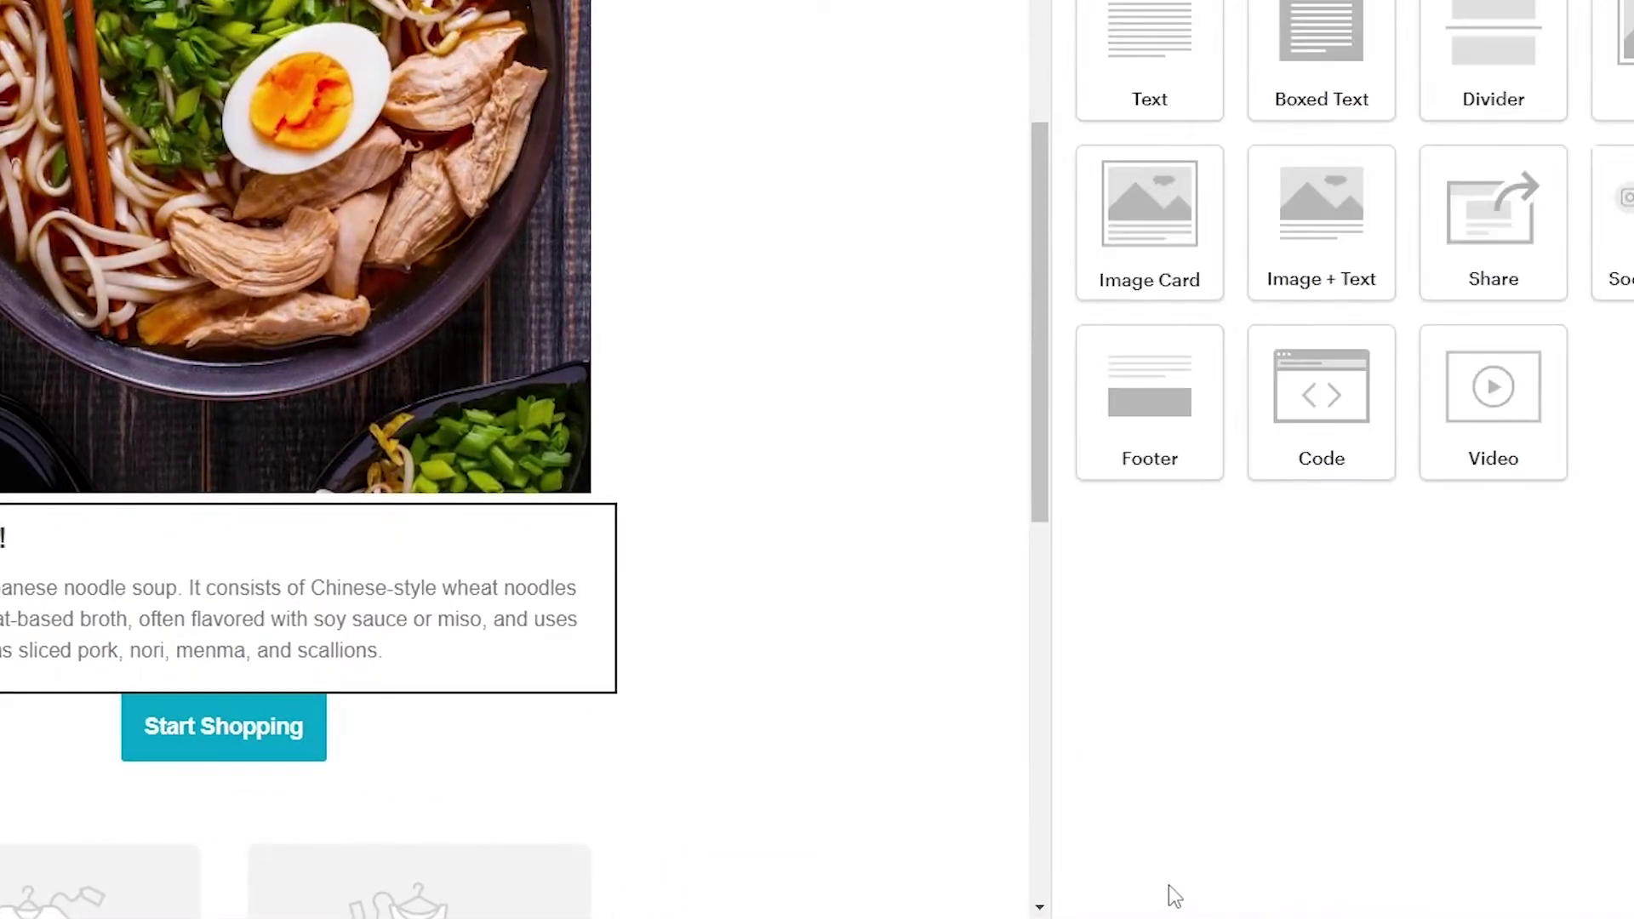
pyautogui.scroll(5, 961, 630)
pyautogui.scroll(-5, 958, 638)
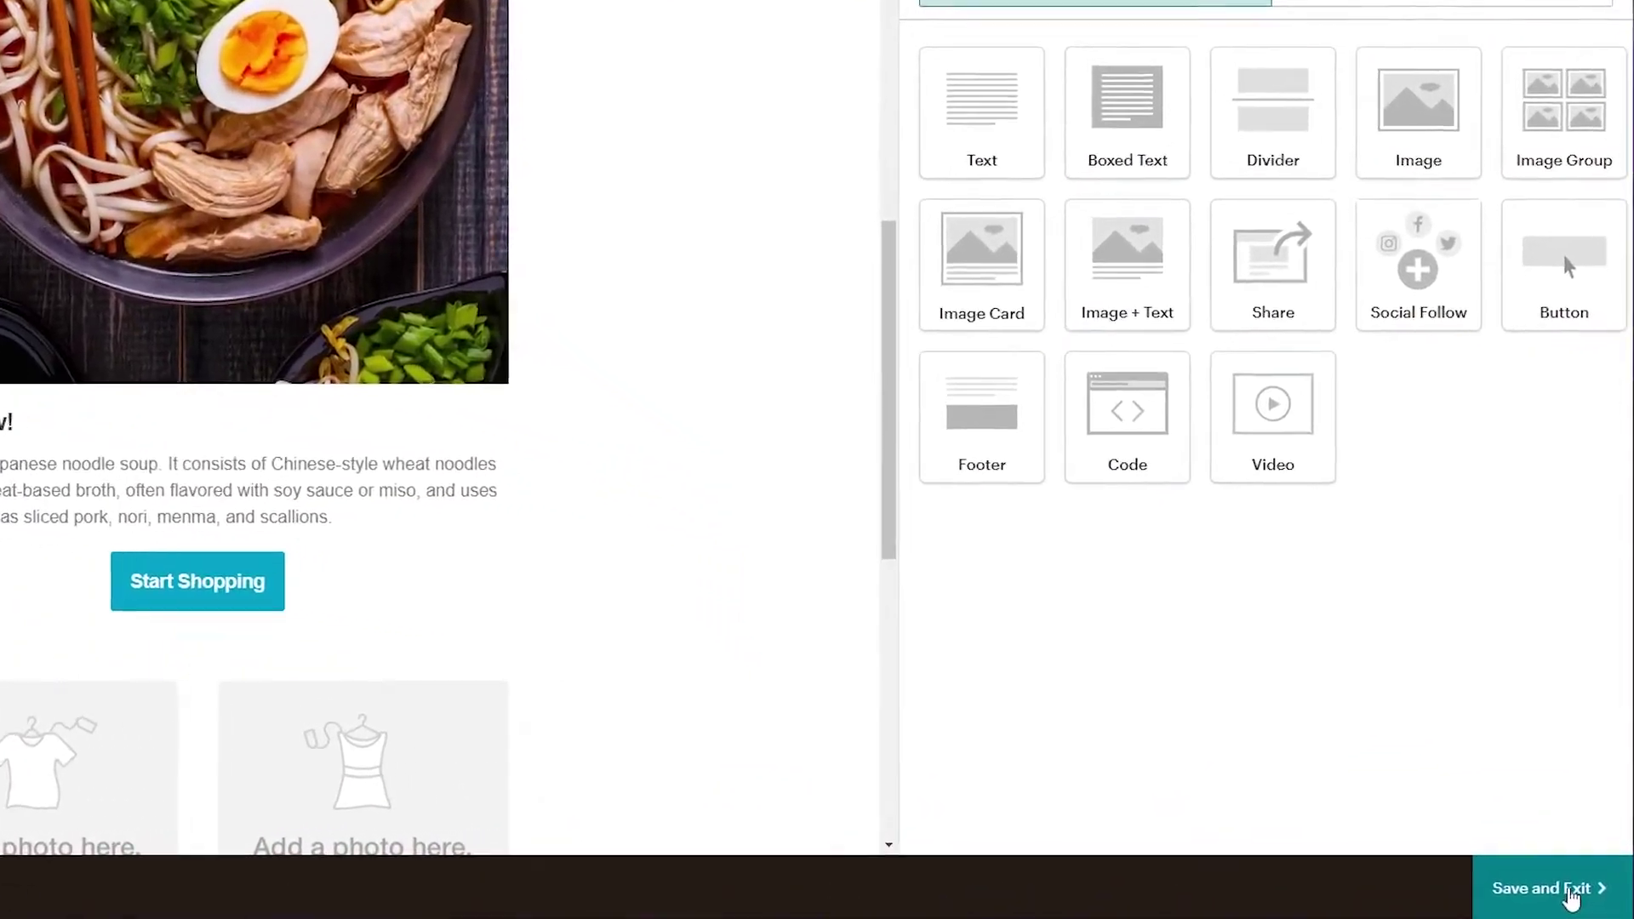
pyautogui.click(1569, 892)
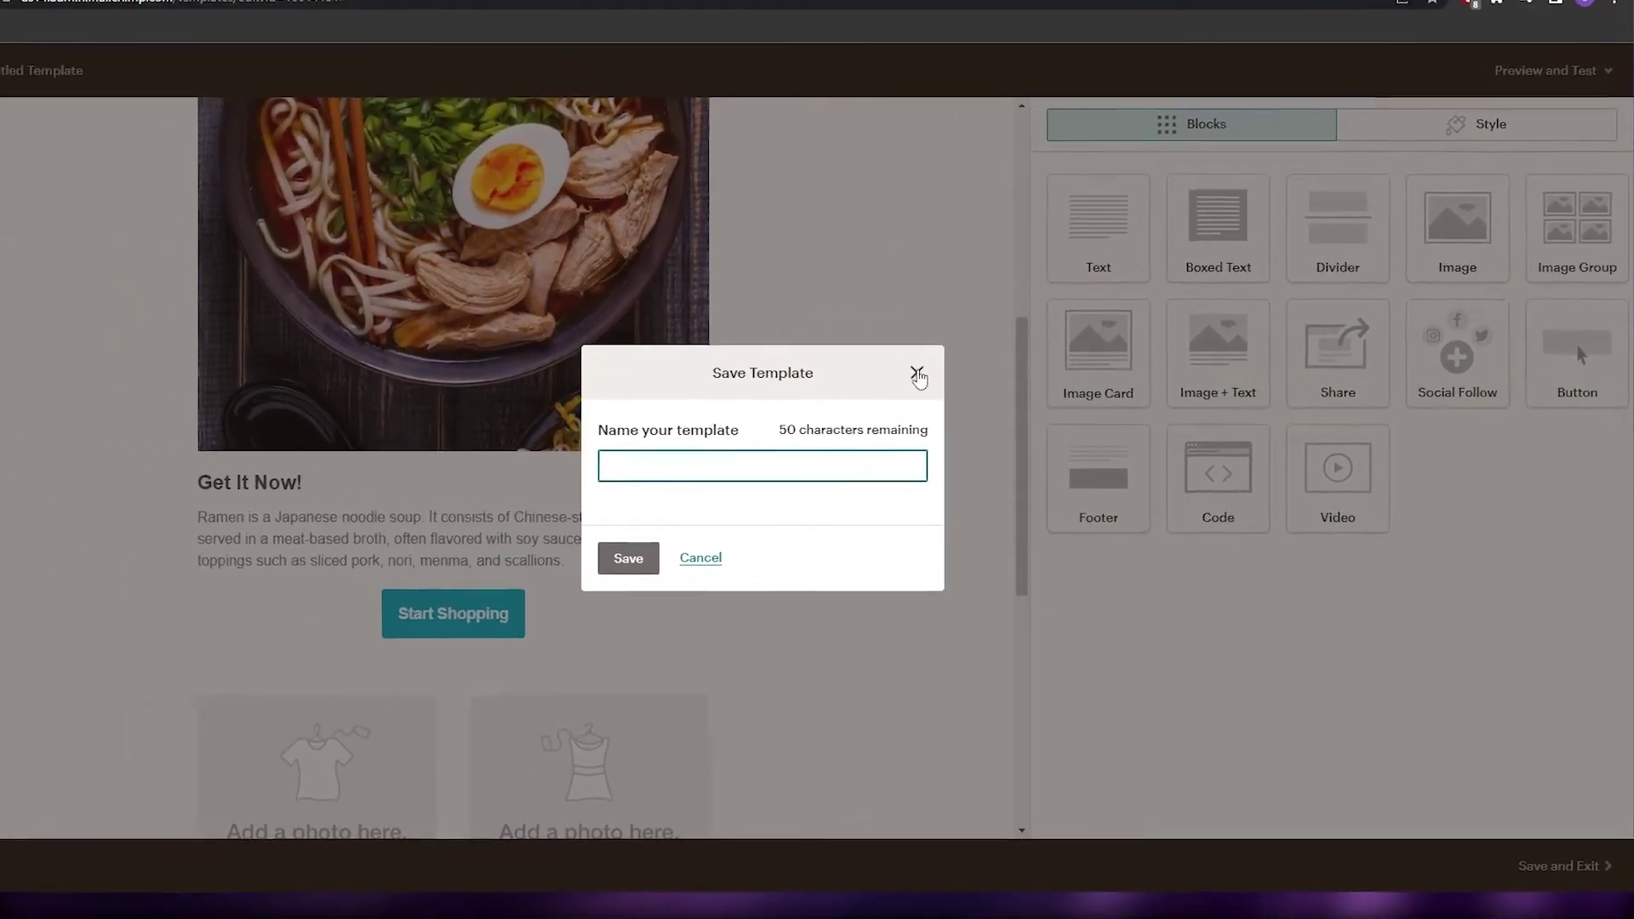
pyautogui.click(814, 316)
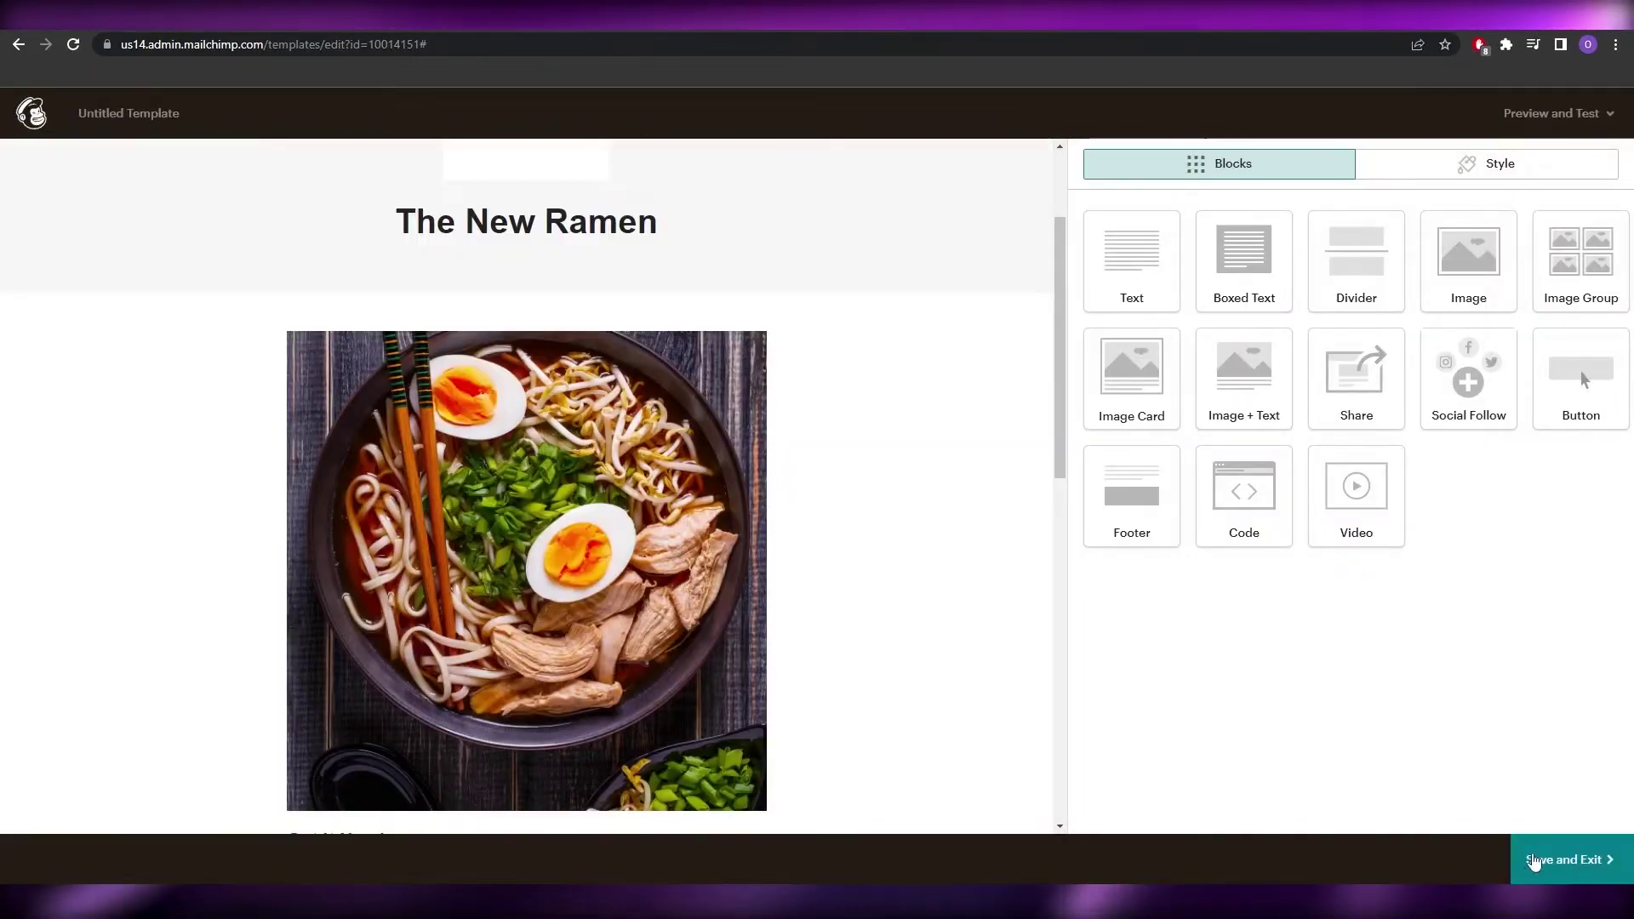
pyautogui.click(1553, 880)
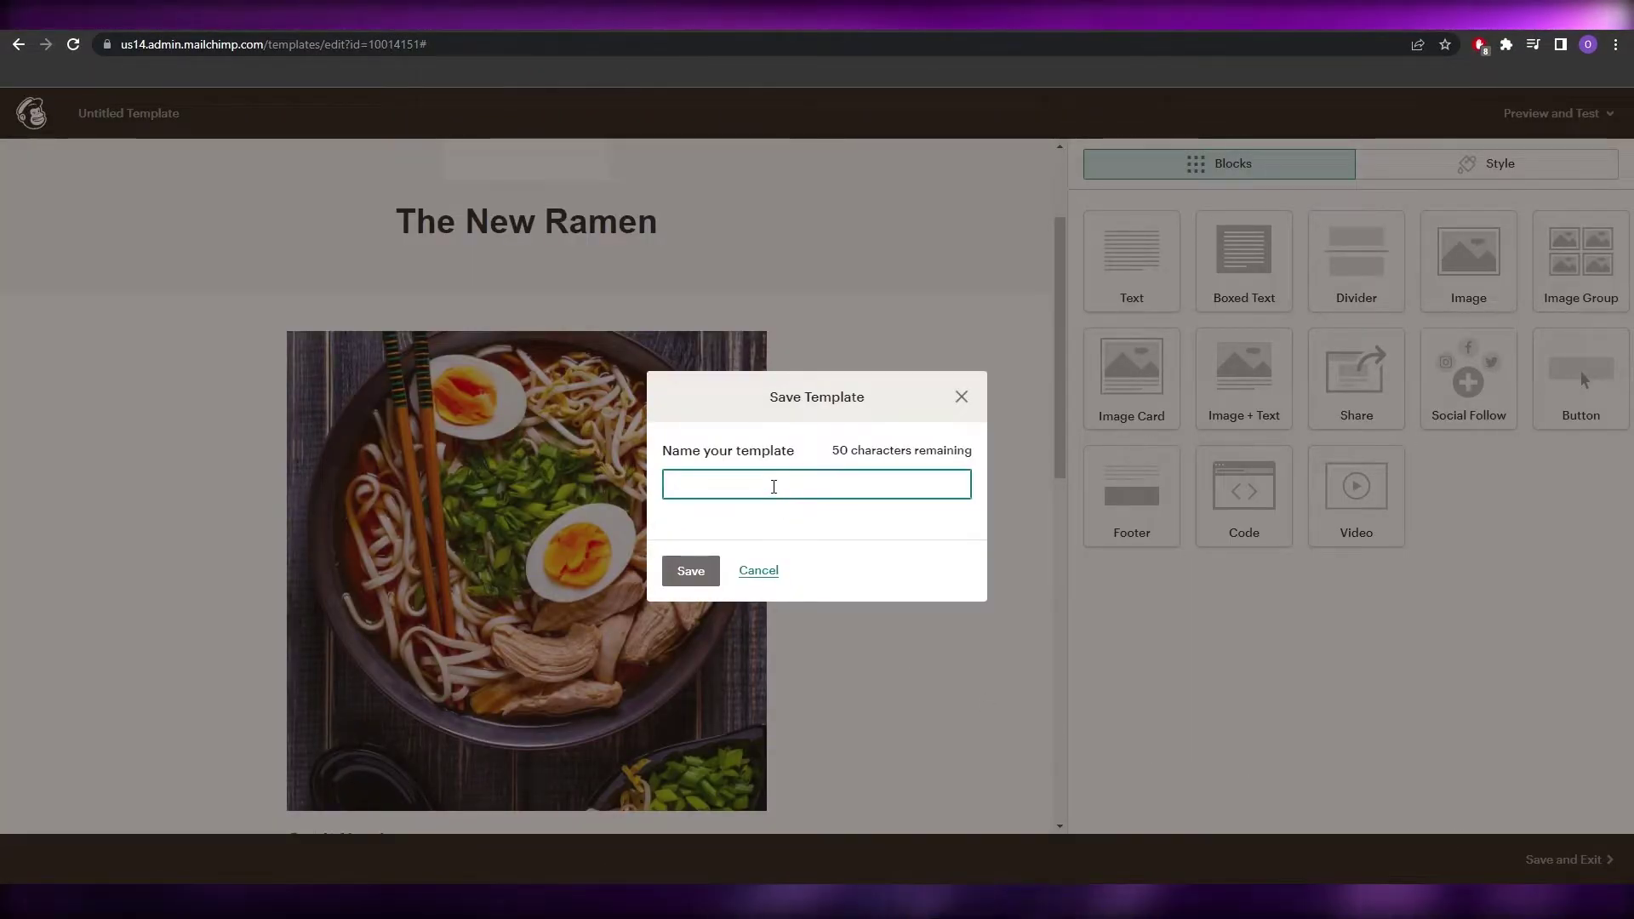
pyautogui.write('Ramen ')
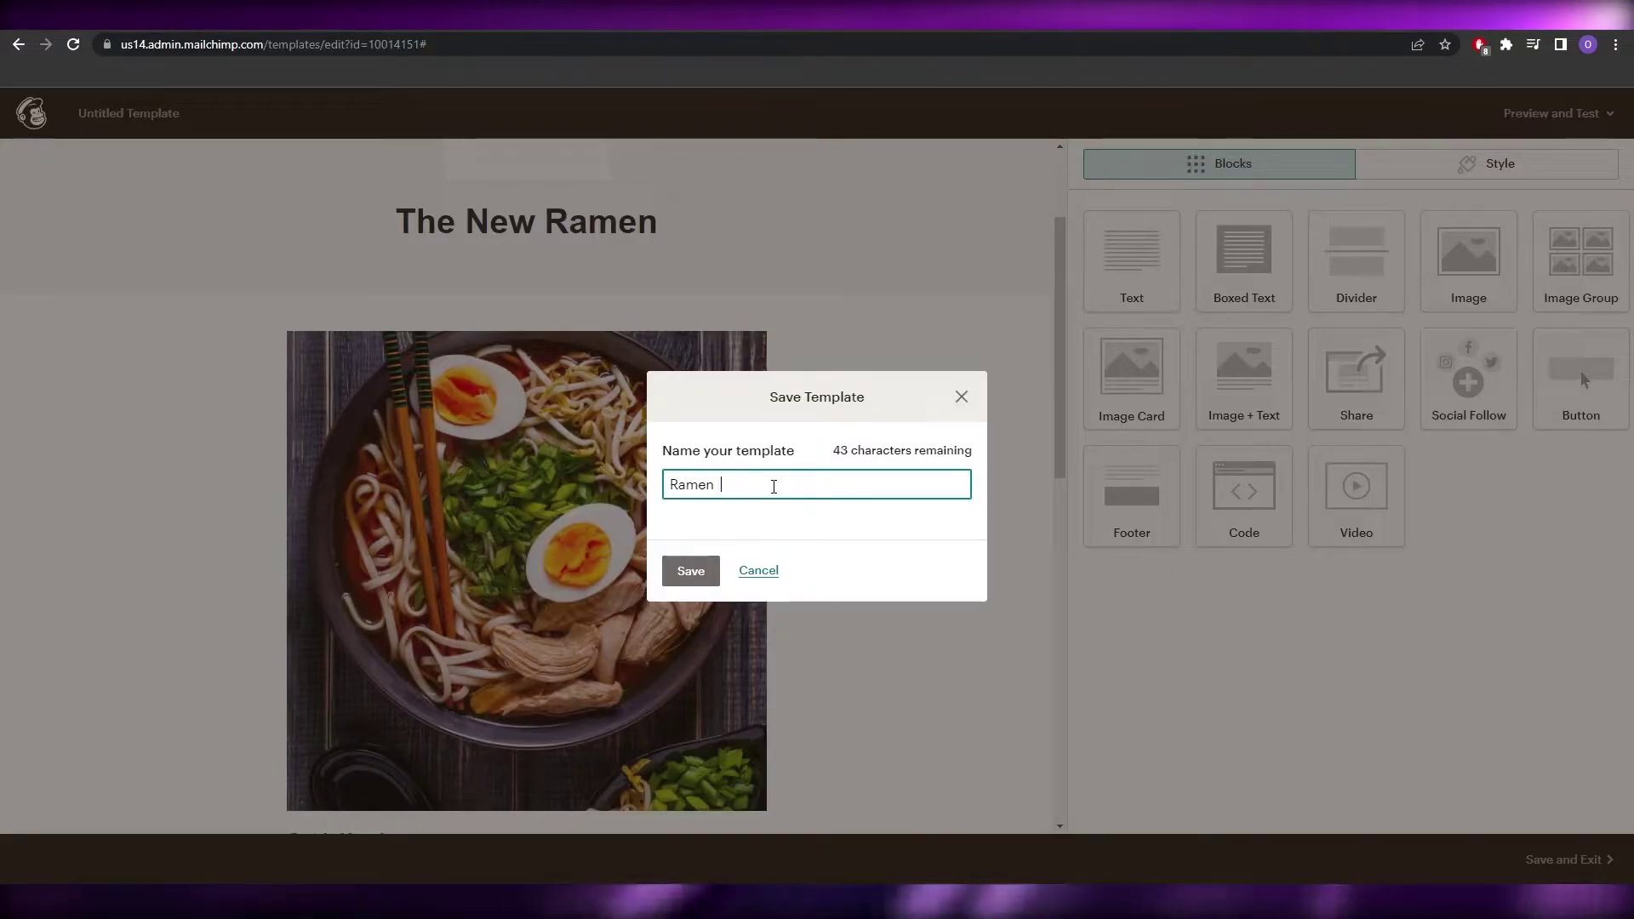
pyautogui.write('Noodles')
pyautogui.click(690, 570)
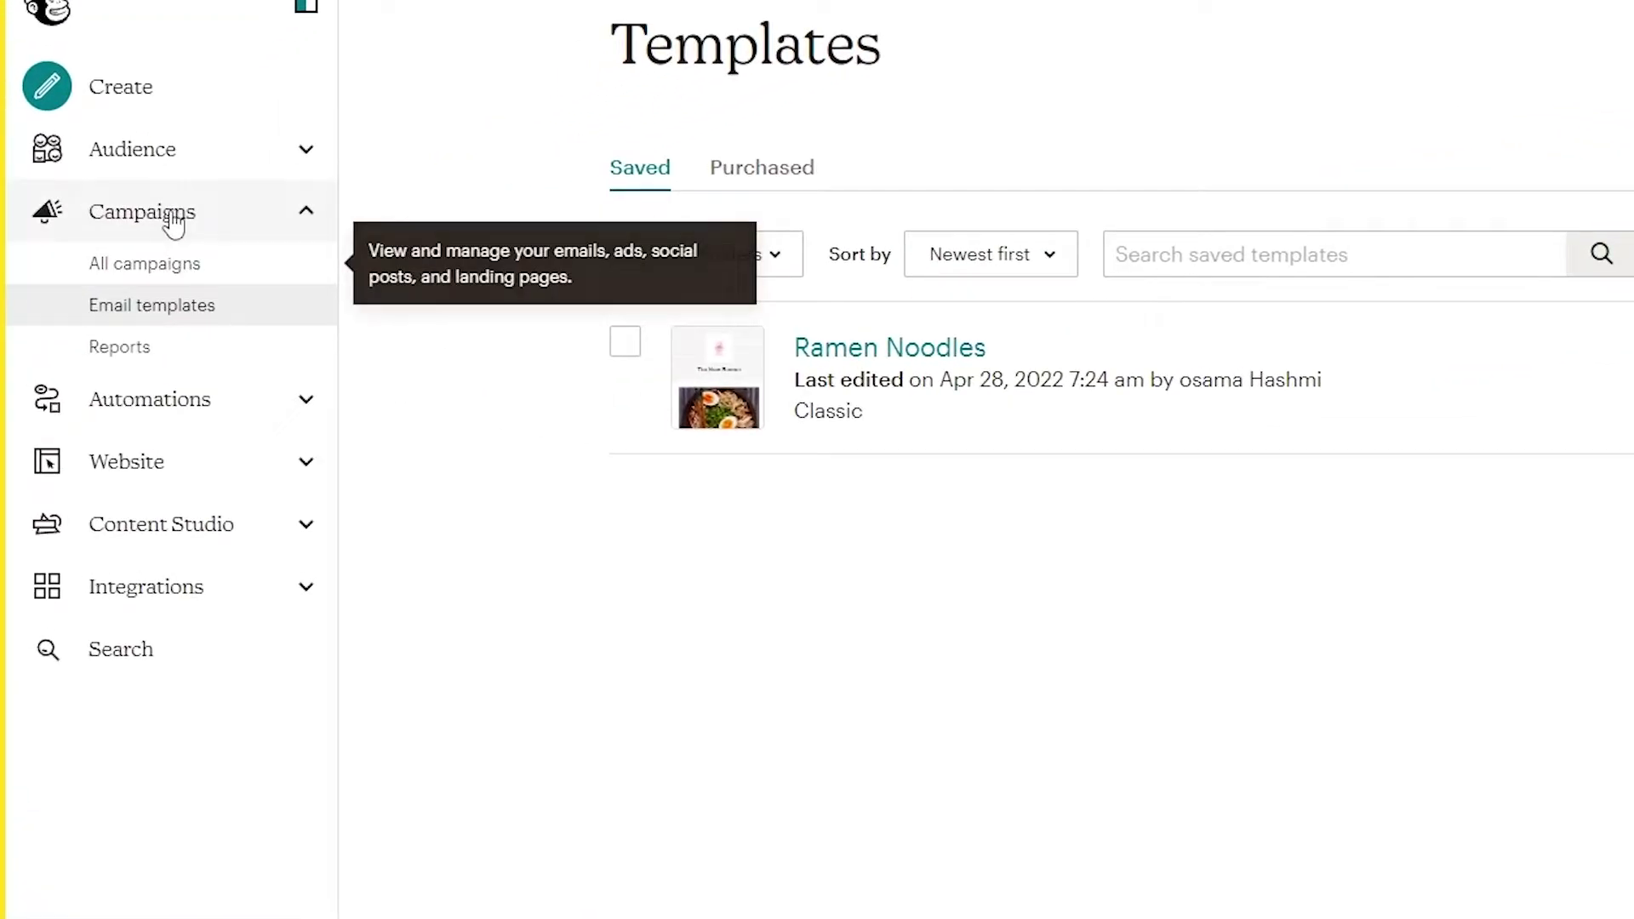
# - From All campaigns, create a new campaign and choose Regular email's Design Email
pyautogui.click(158, 271)
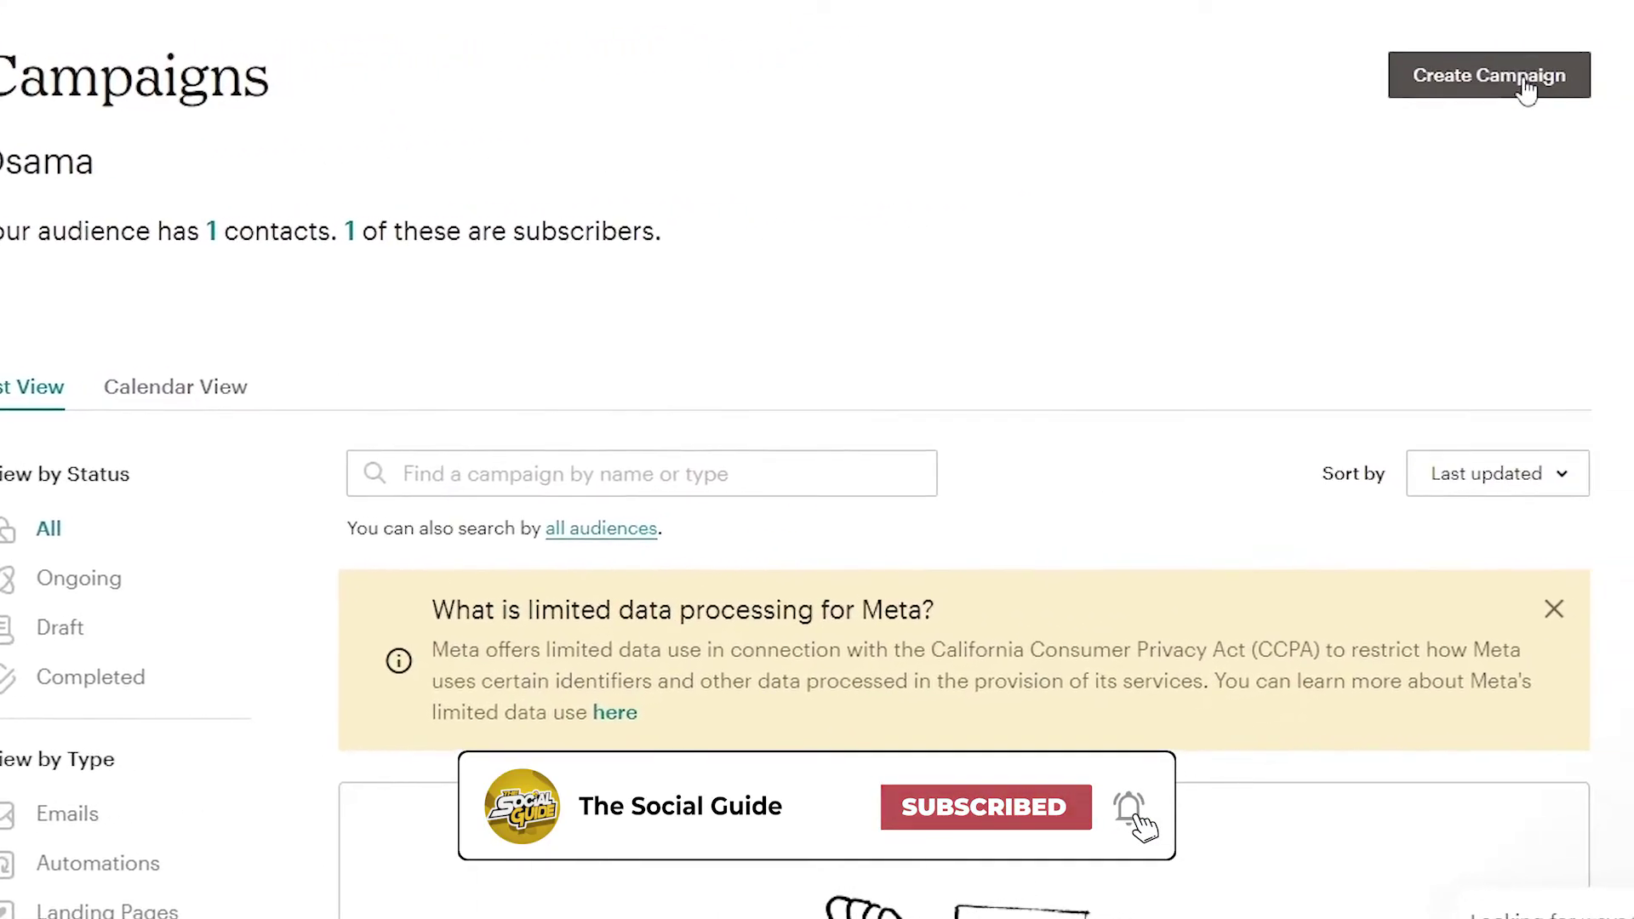
pyautogui.click(1524, 86)
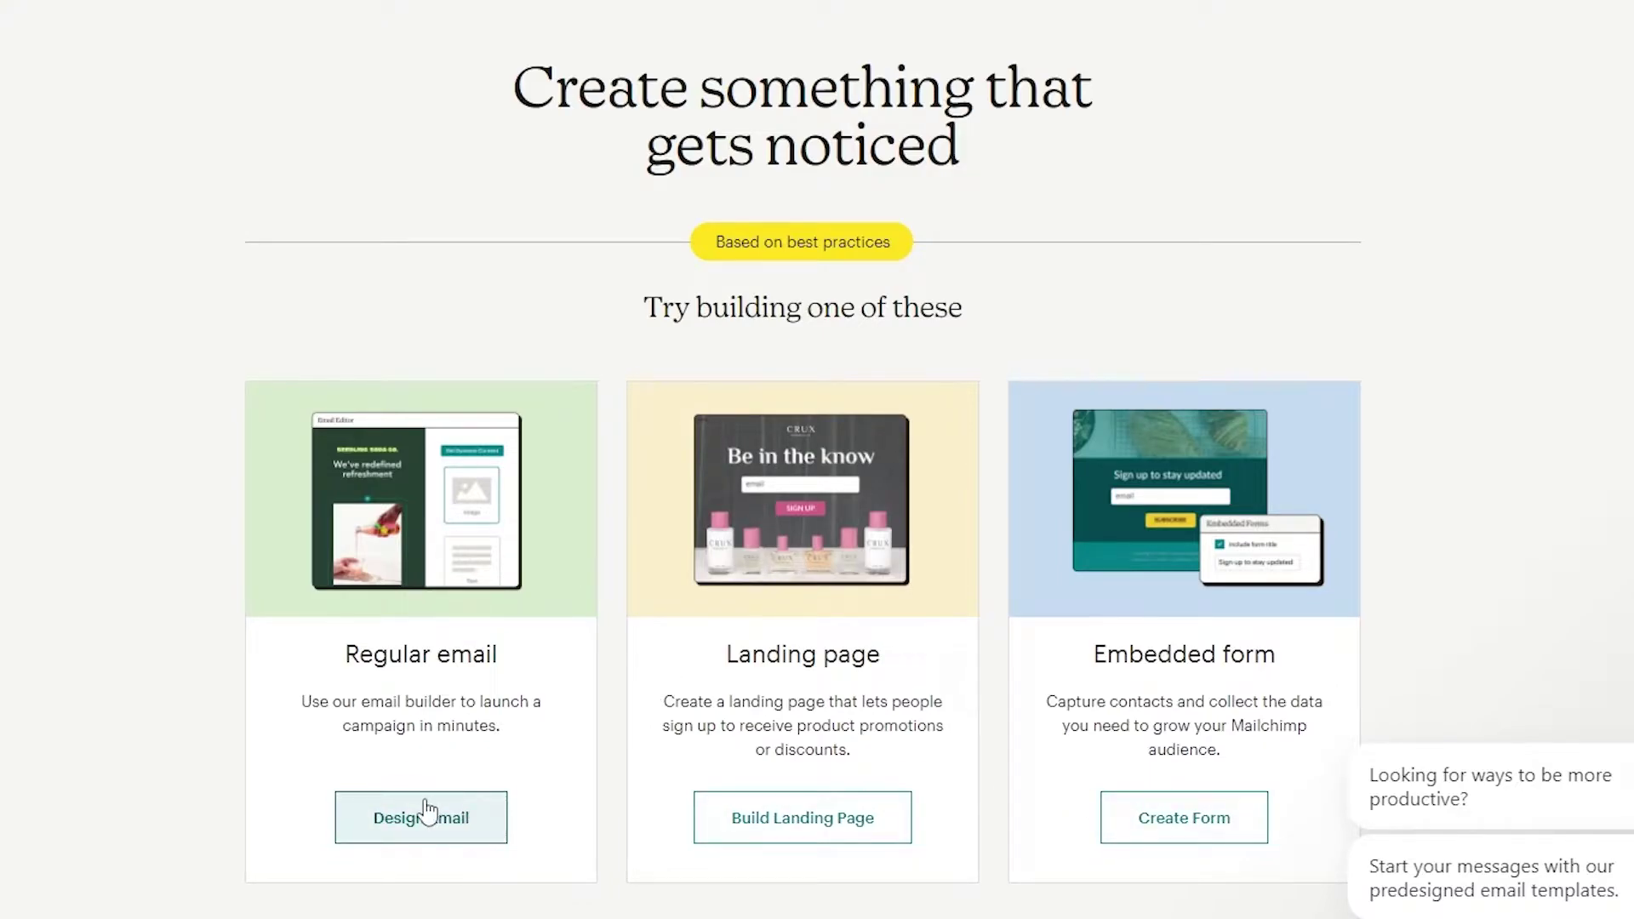
pyautogui.click(479, 846)
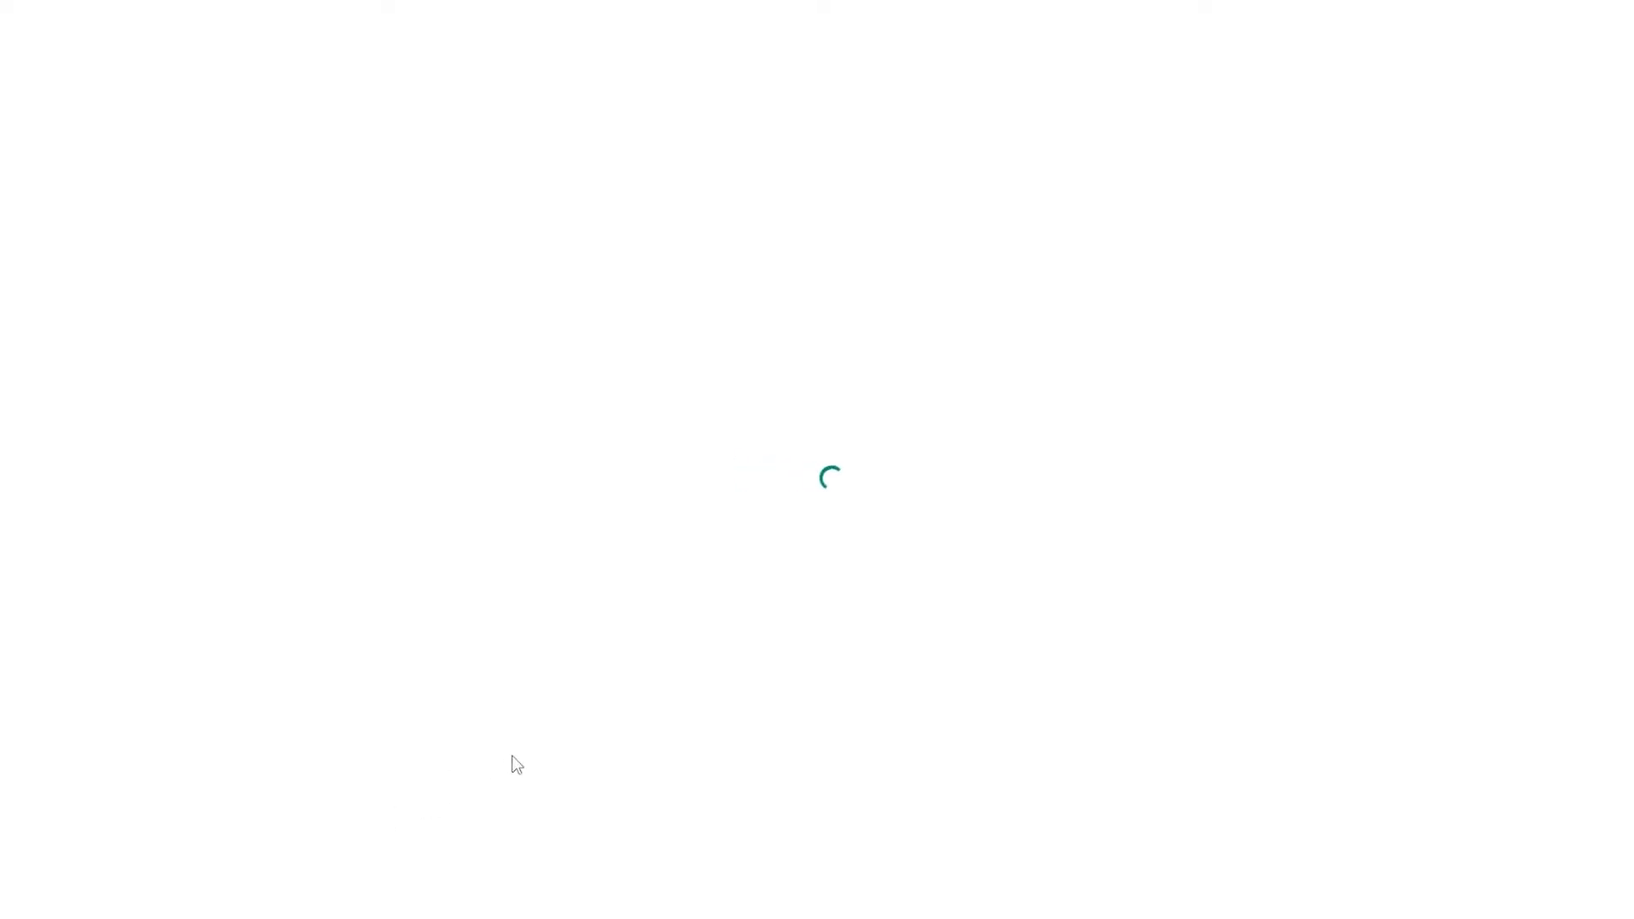
# - Try adding recipients to the draft campaign and dismiss the no-contacts prompt
pyautogui.scroll(-3, 610, 522)
pyautogui.scroll(2, 609, 523)
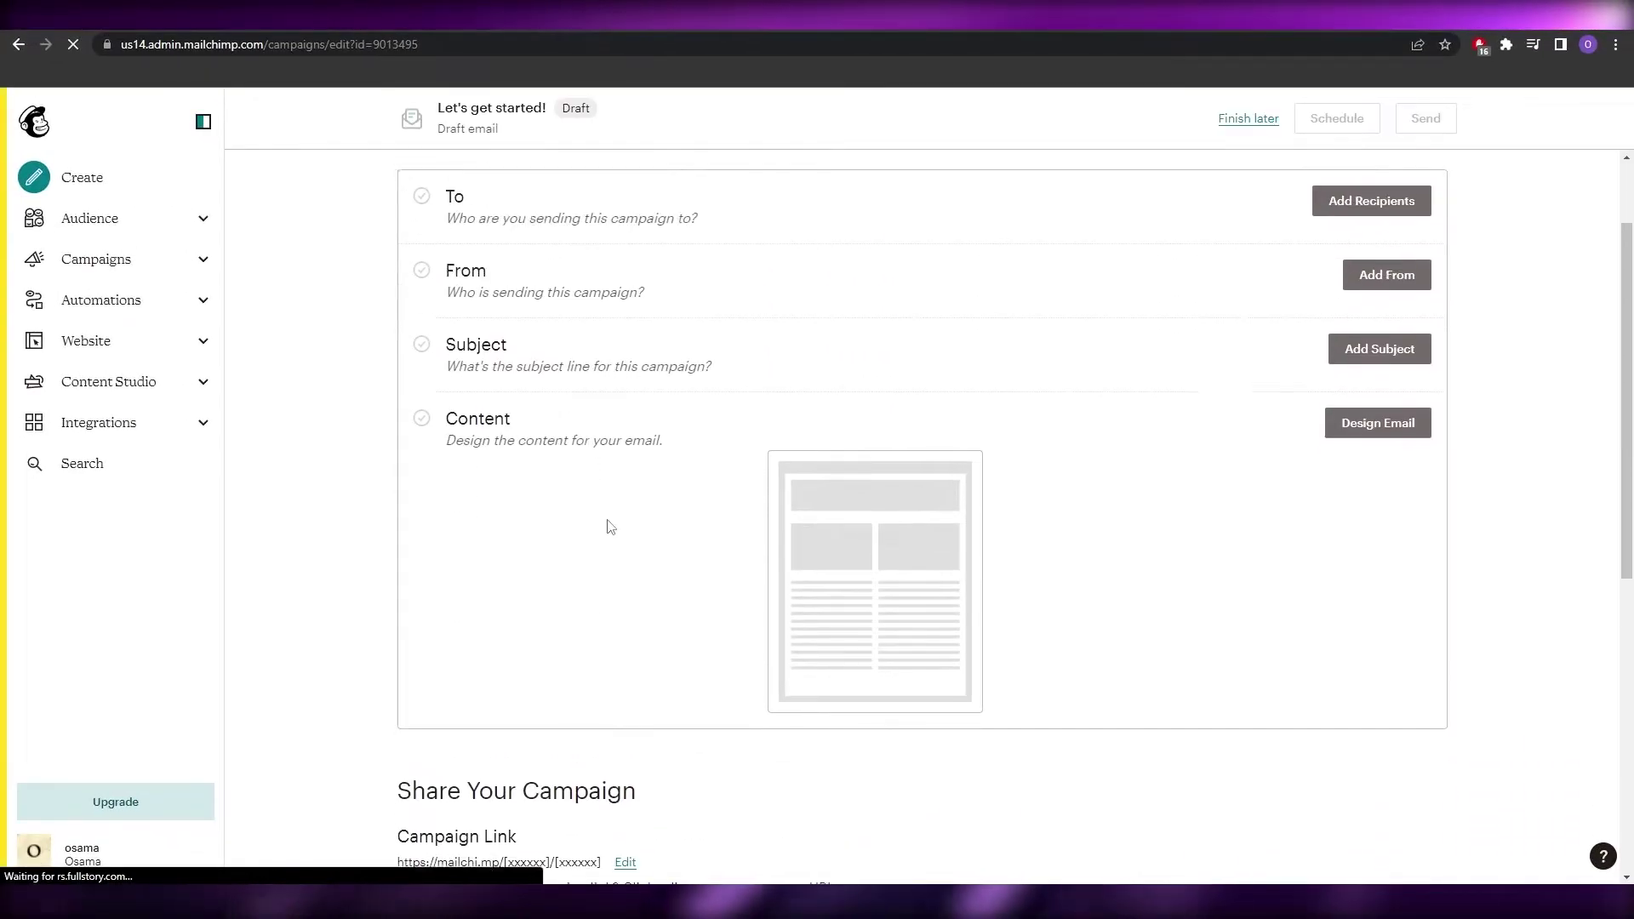
pyautogui.scroll(2, 610, 523)
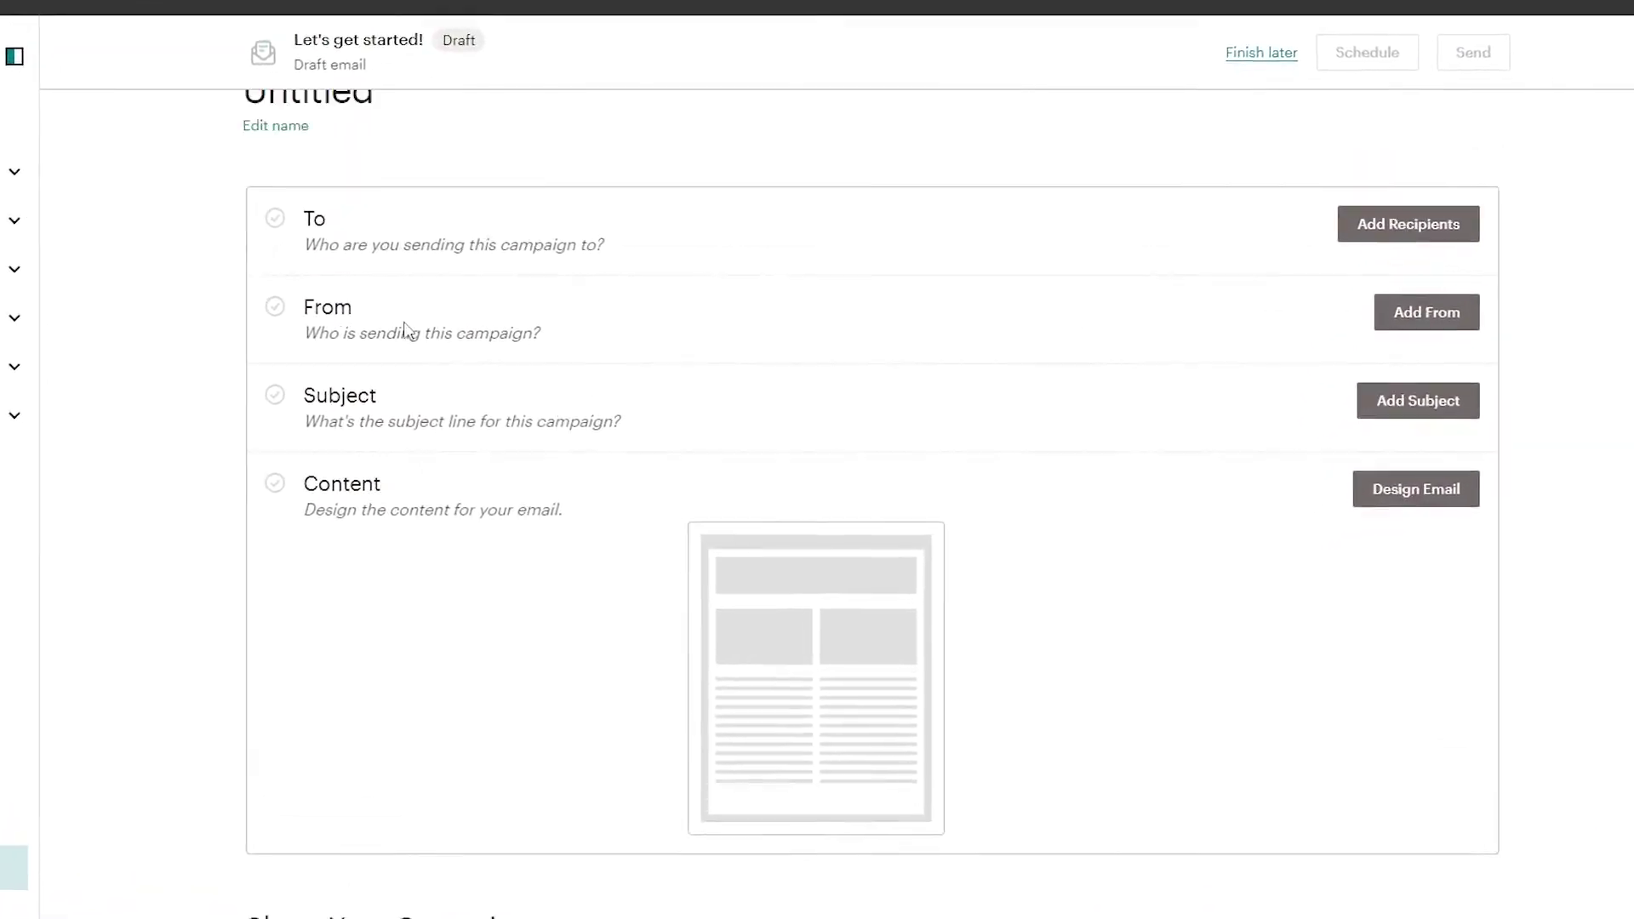
pyautogui.scroll(1, 405, 330)
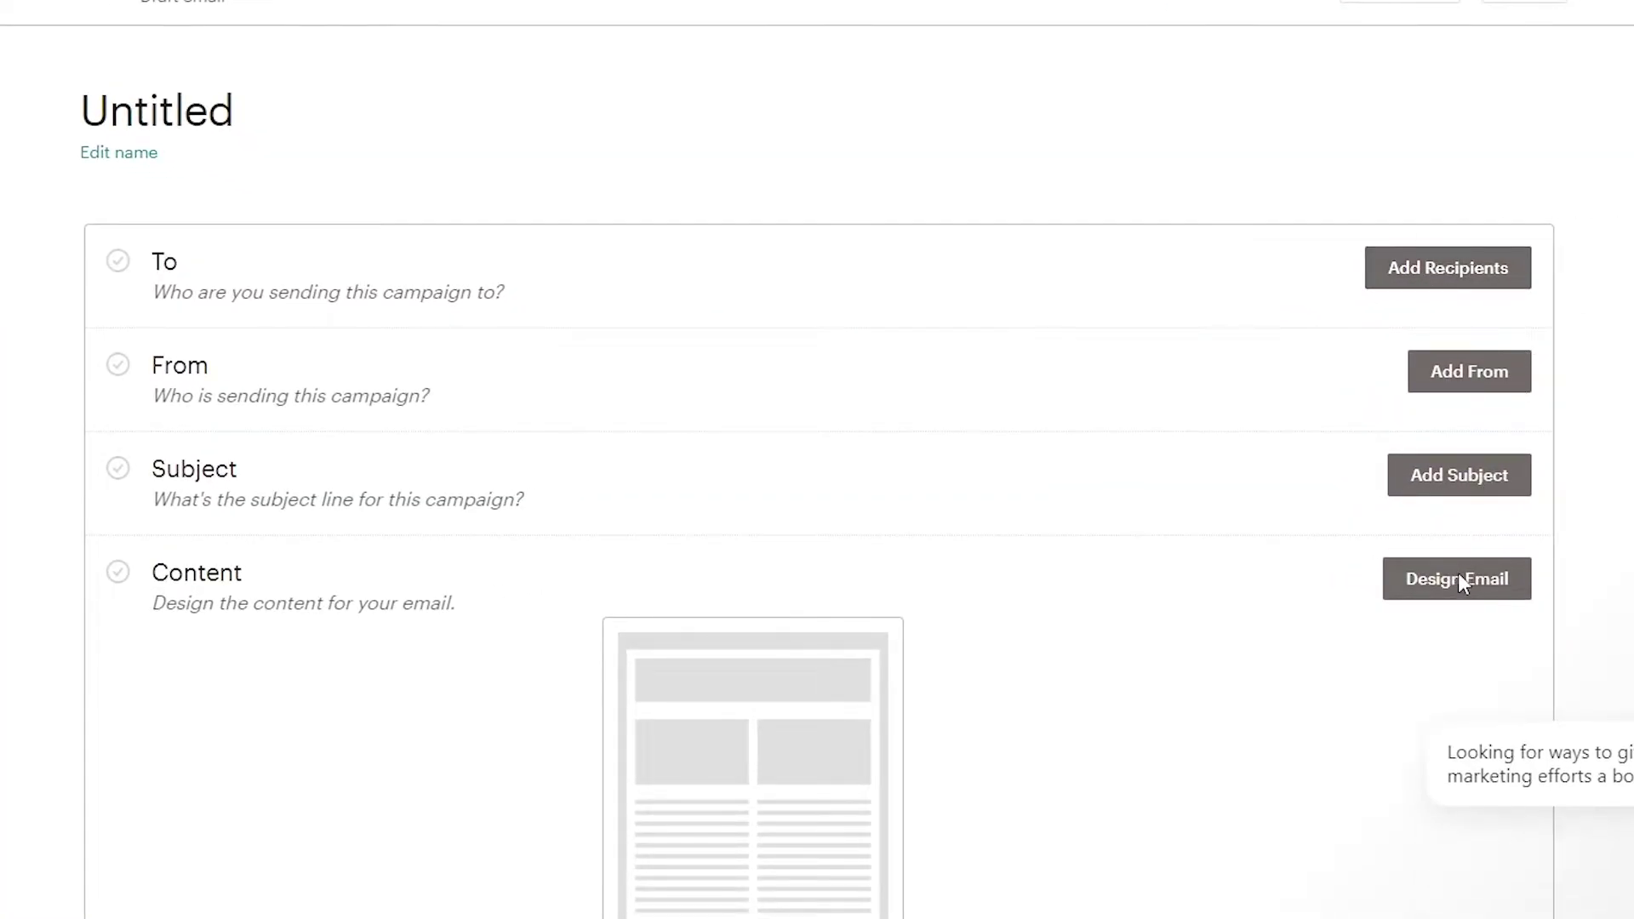
pyautogui.scroll(-10, 617, 507)
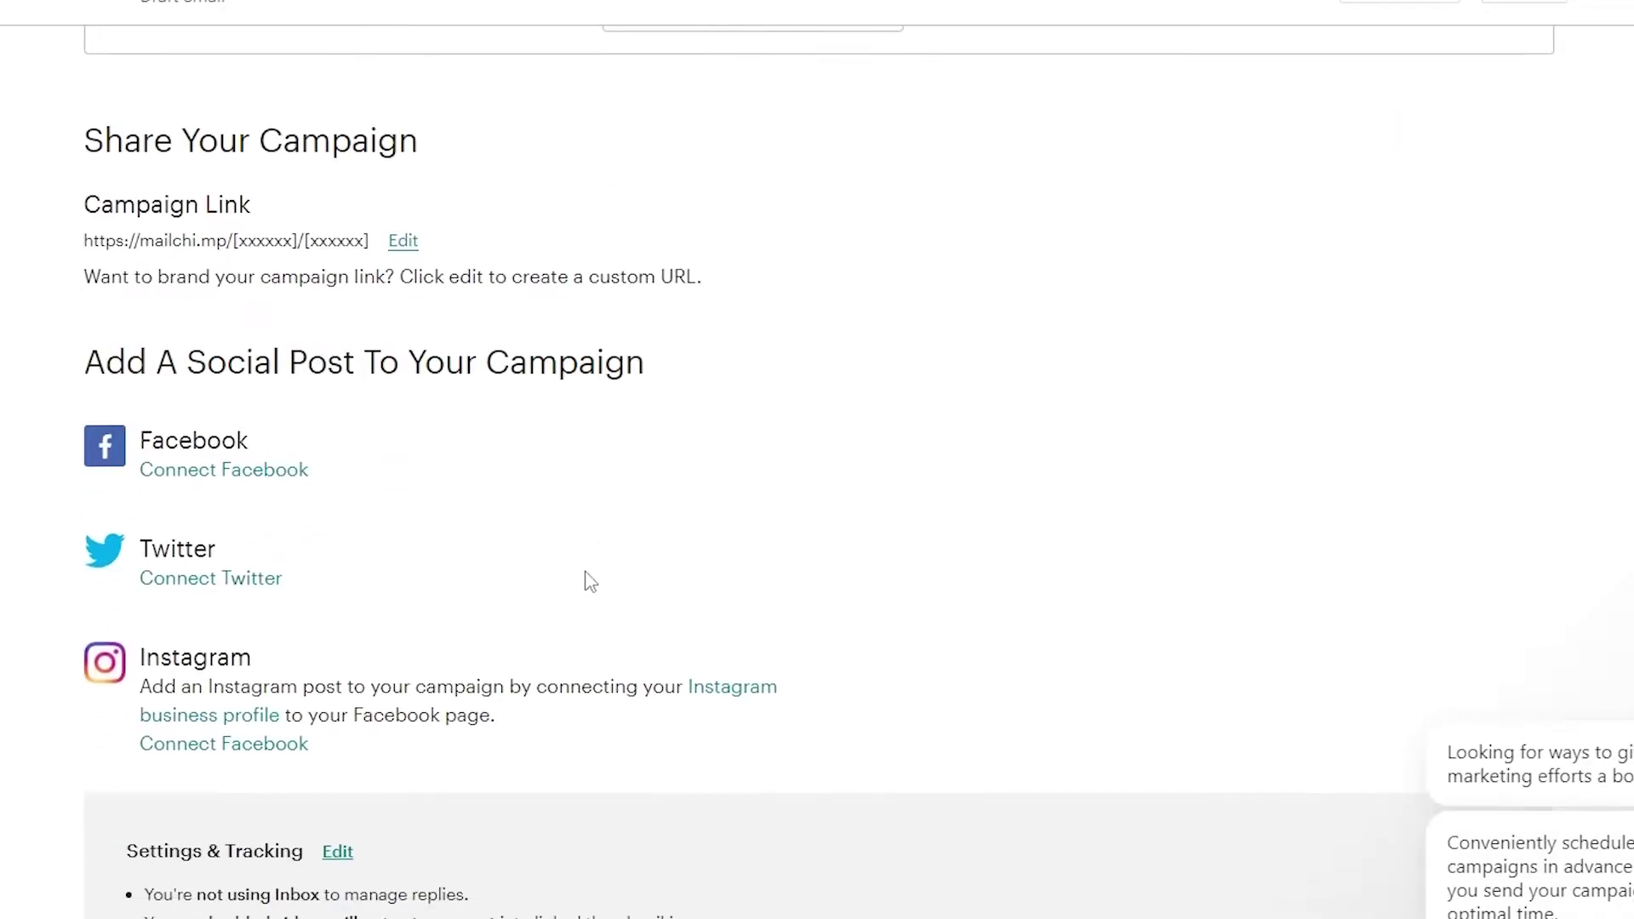
pyautogui.scroll(-1, 586, 582)
pyautogui.scroll(10, 573, 575)
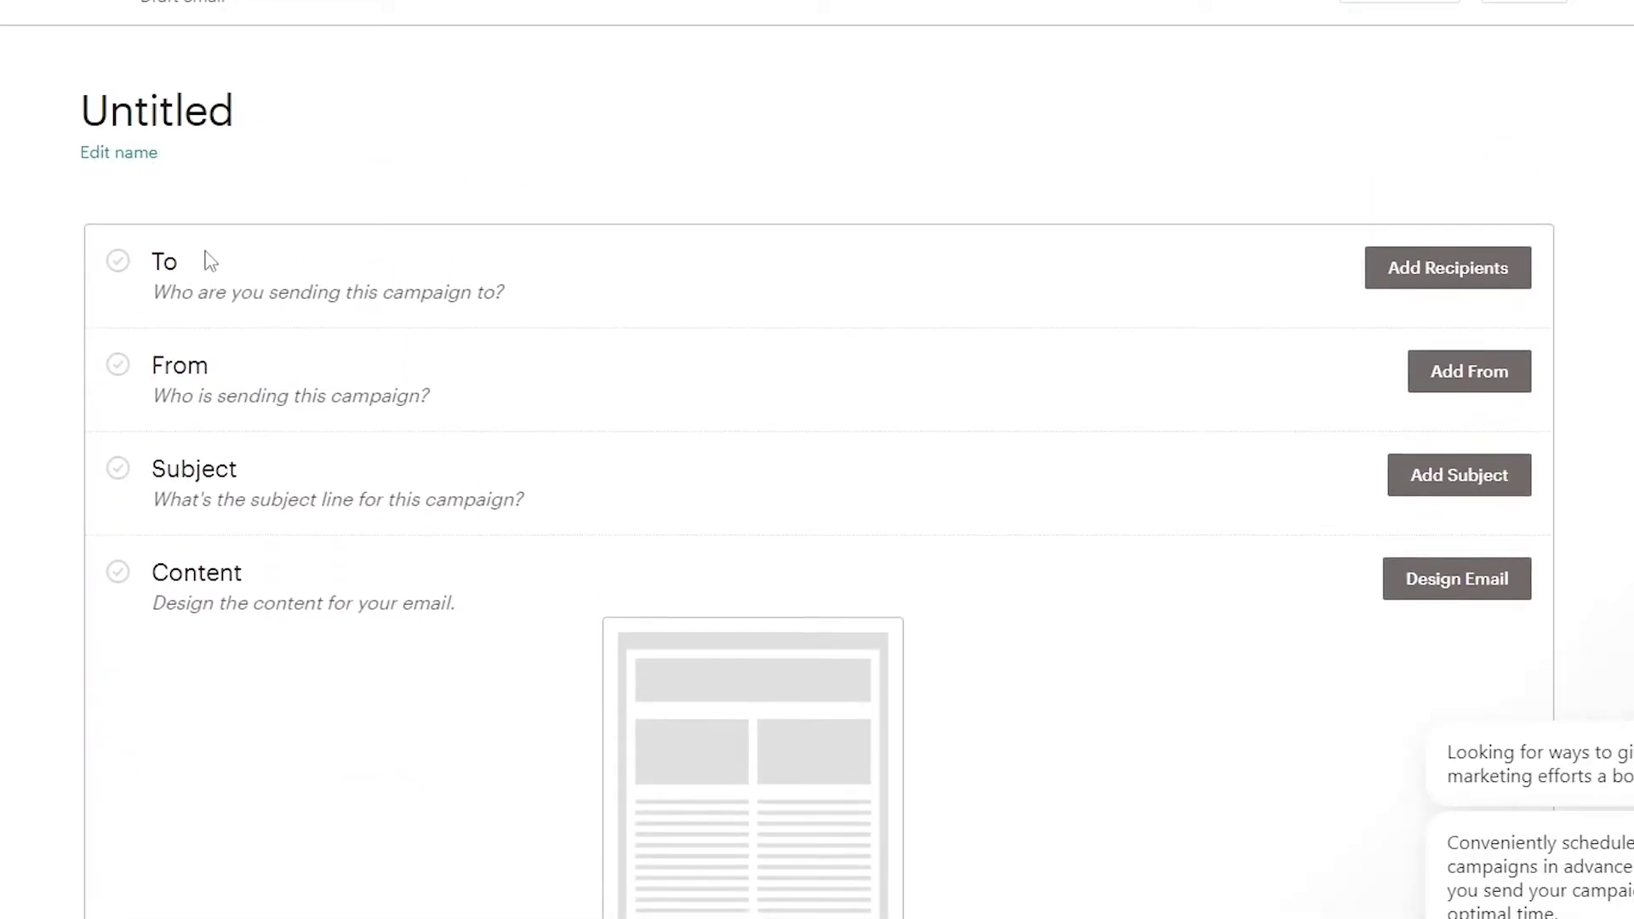
pyautogui.click(1427, 281)
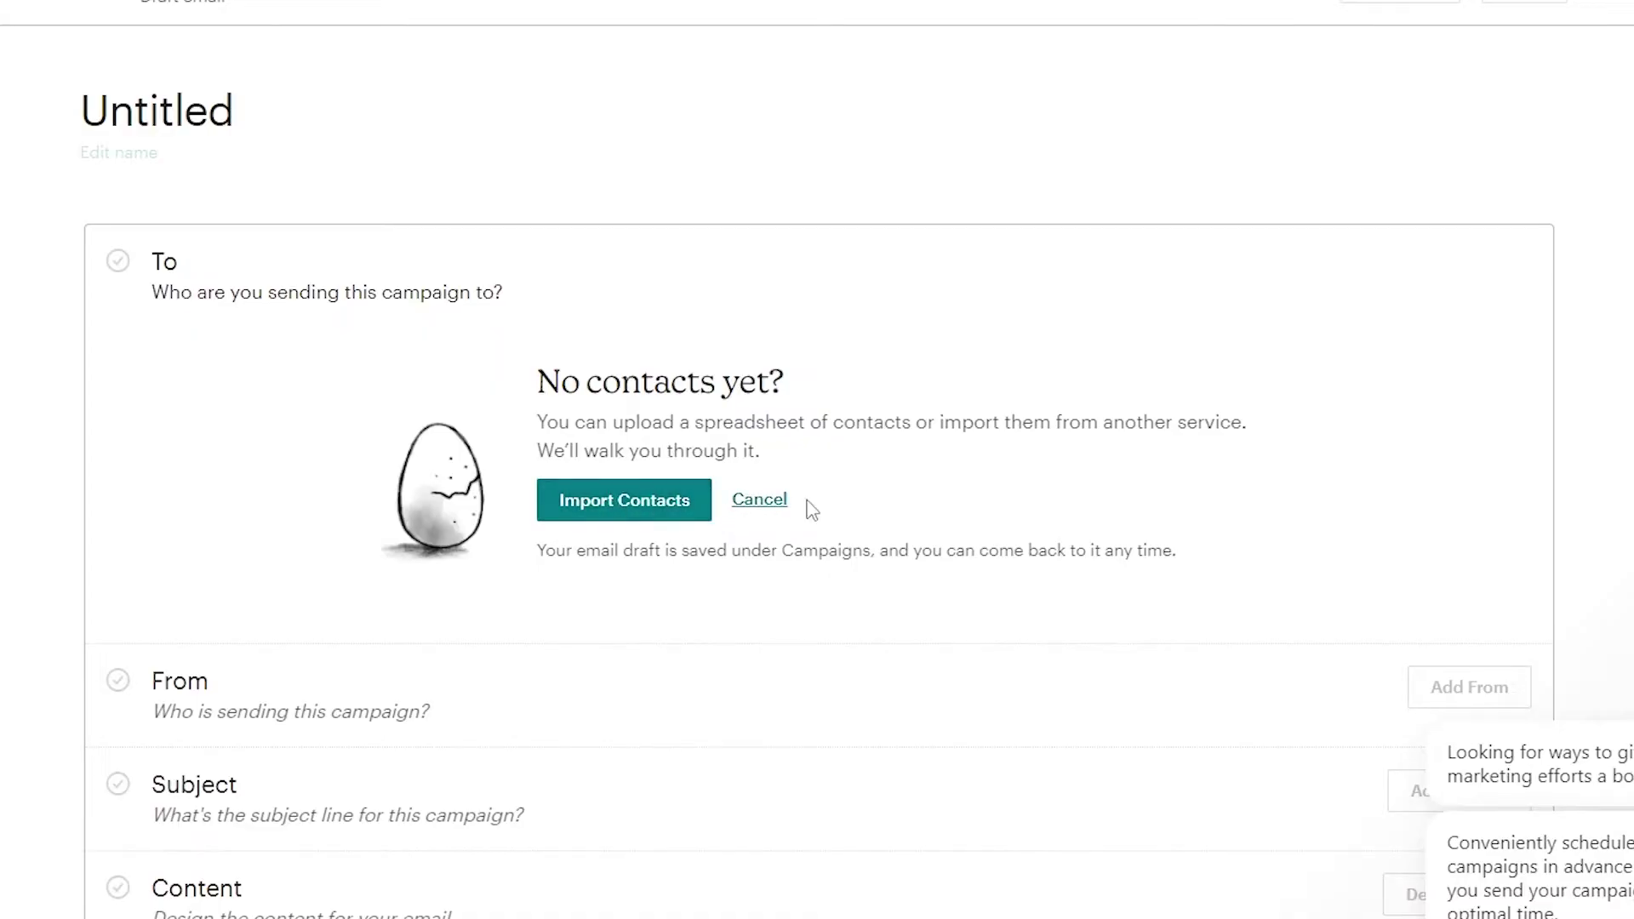
pyautogui.click(757, 502)
# - Open and cancel the sender and subject forms, then bring up the email builder choice
pyautogui.click(1436, 384)
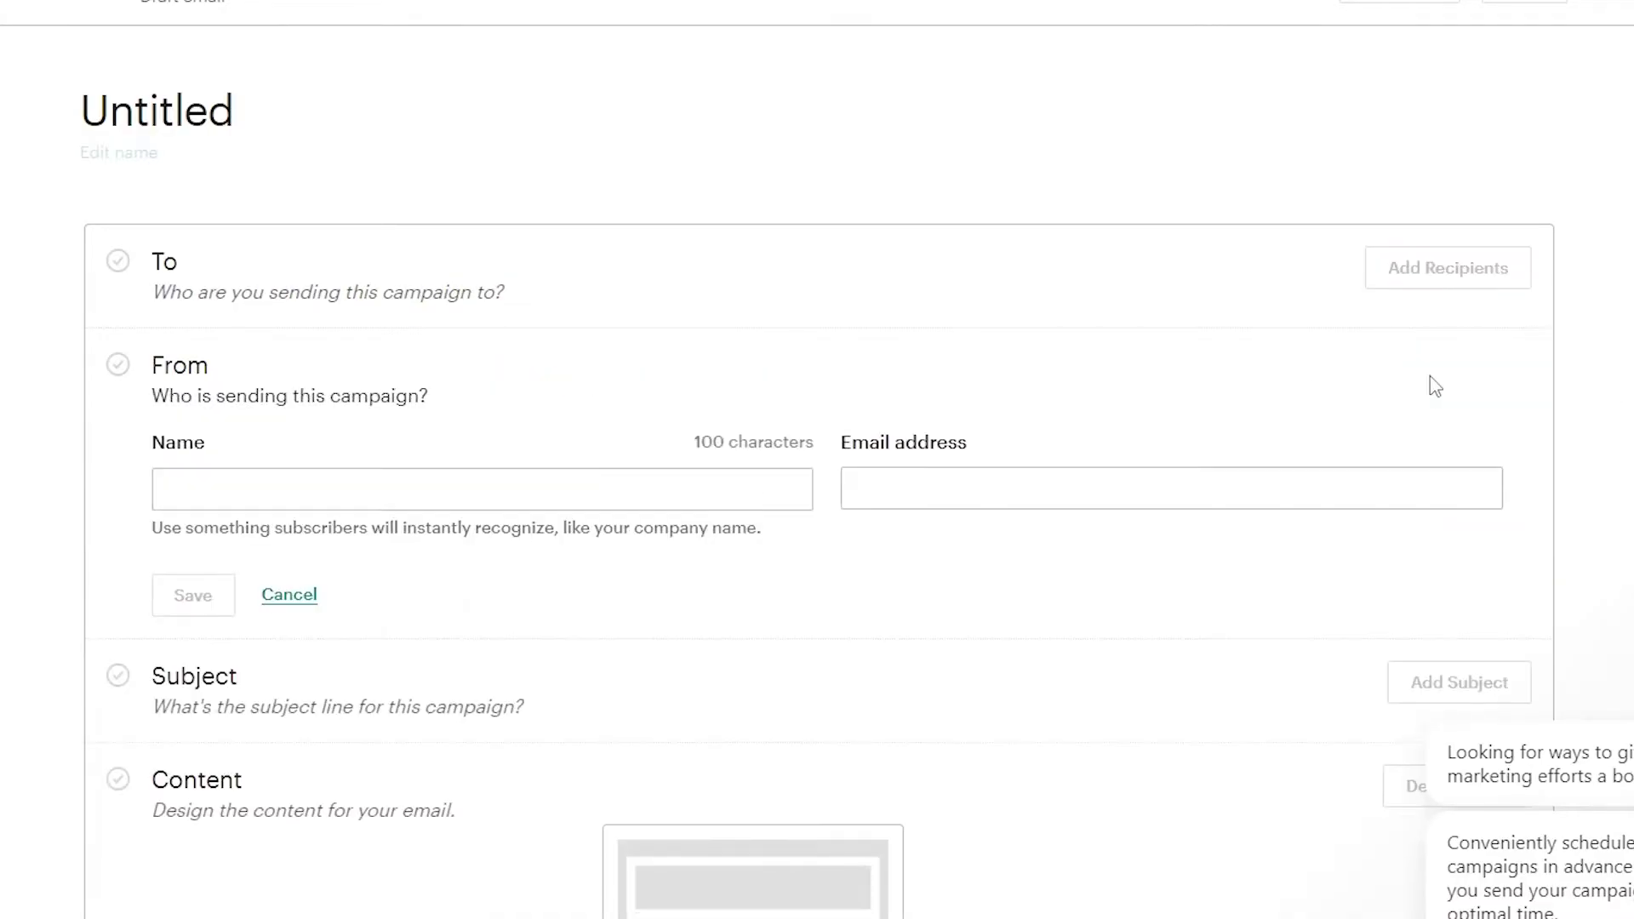
pyautogui.click(270, 597)
pyautogui.click(1447, 482)
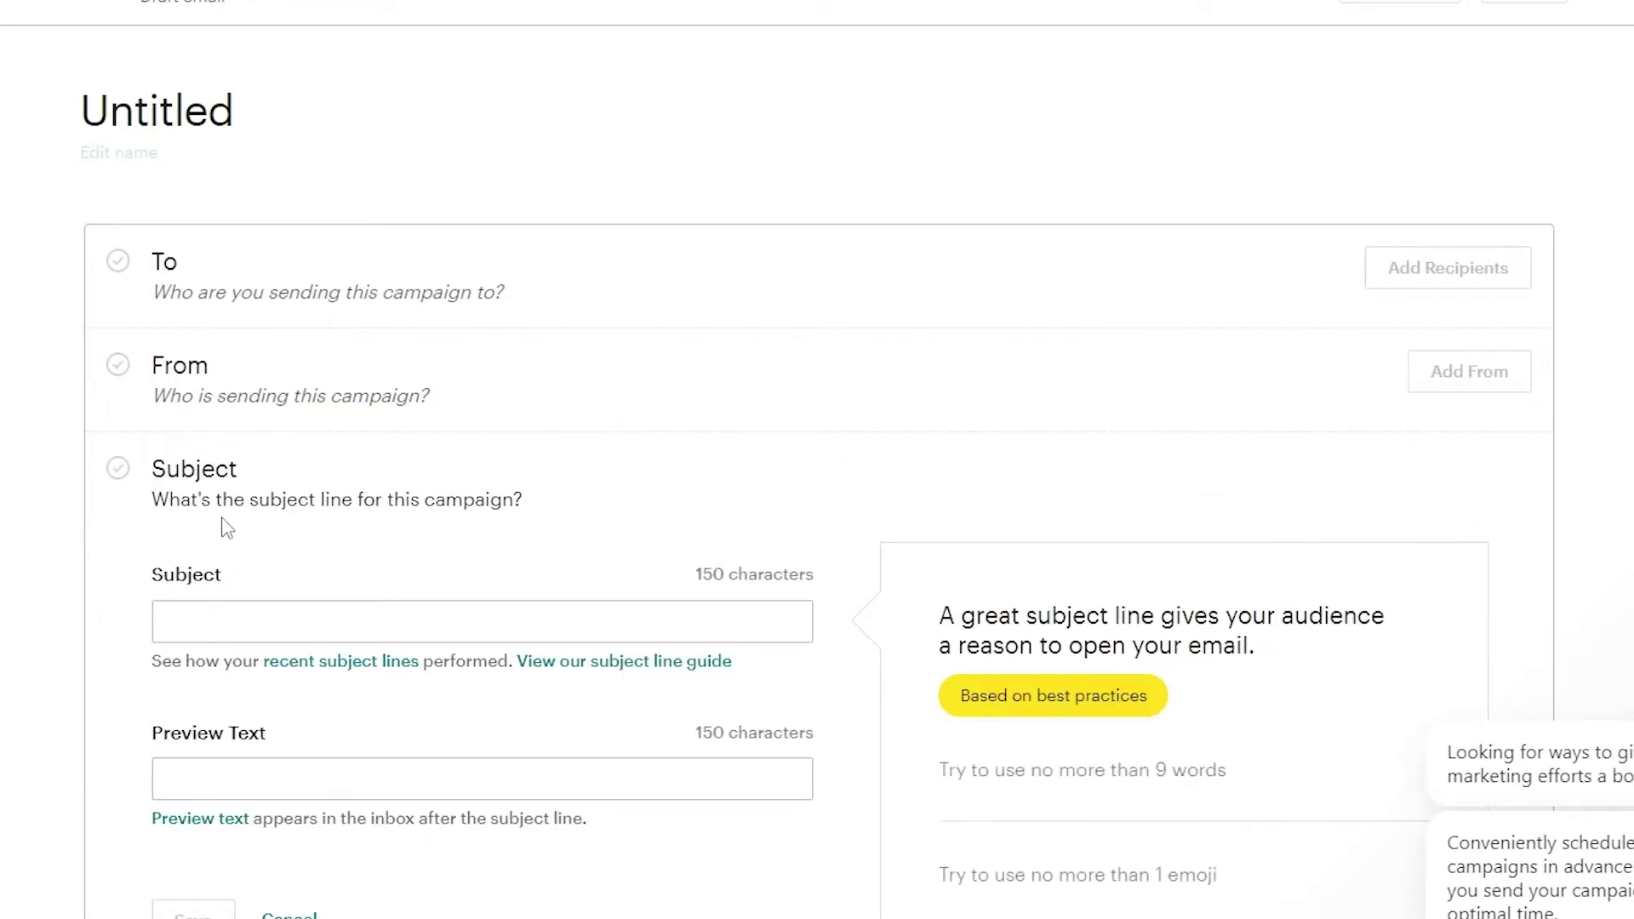
pyautogui.scroll(-15, 226, 528)
pyautogui.scroll(10, 241, 543)
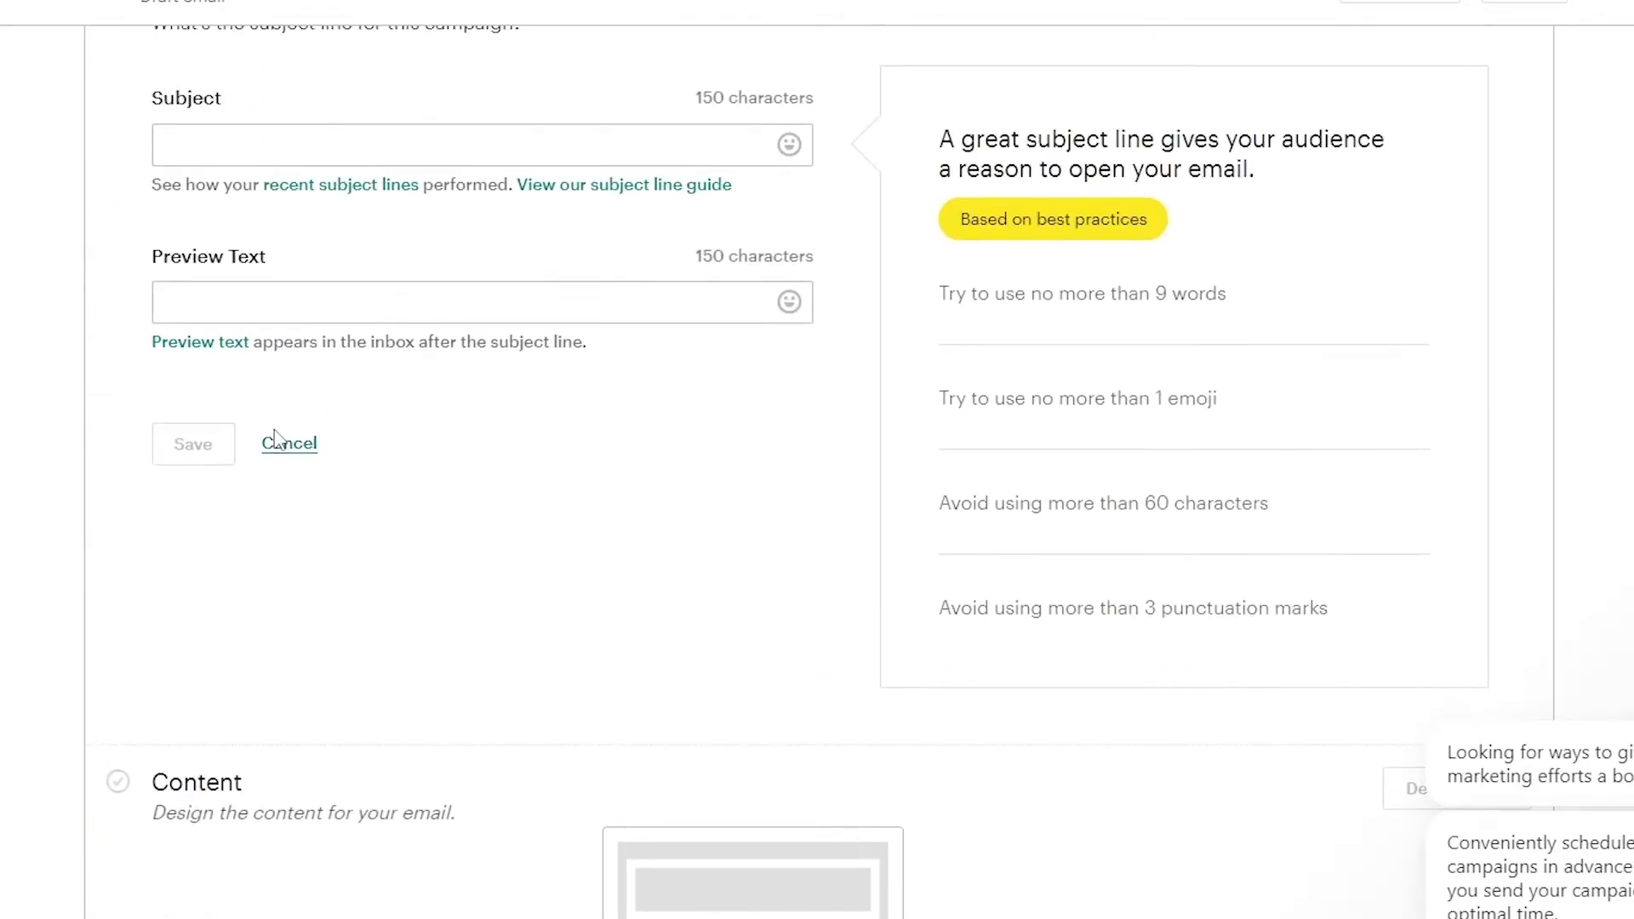
pyautogui.click(306, 464)
pyautogui.click(1456, 99)
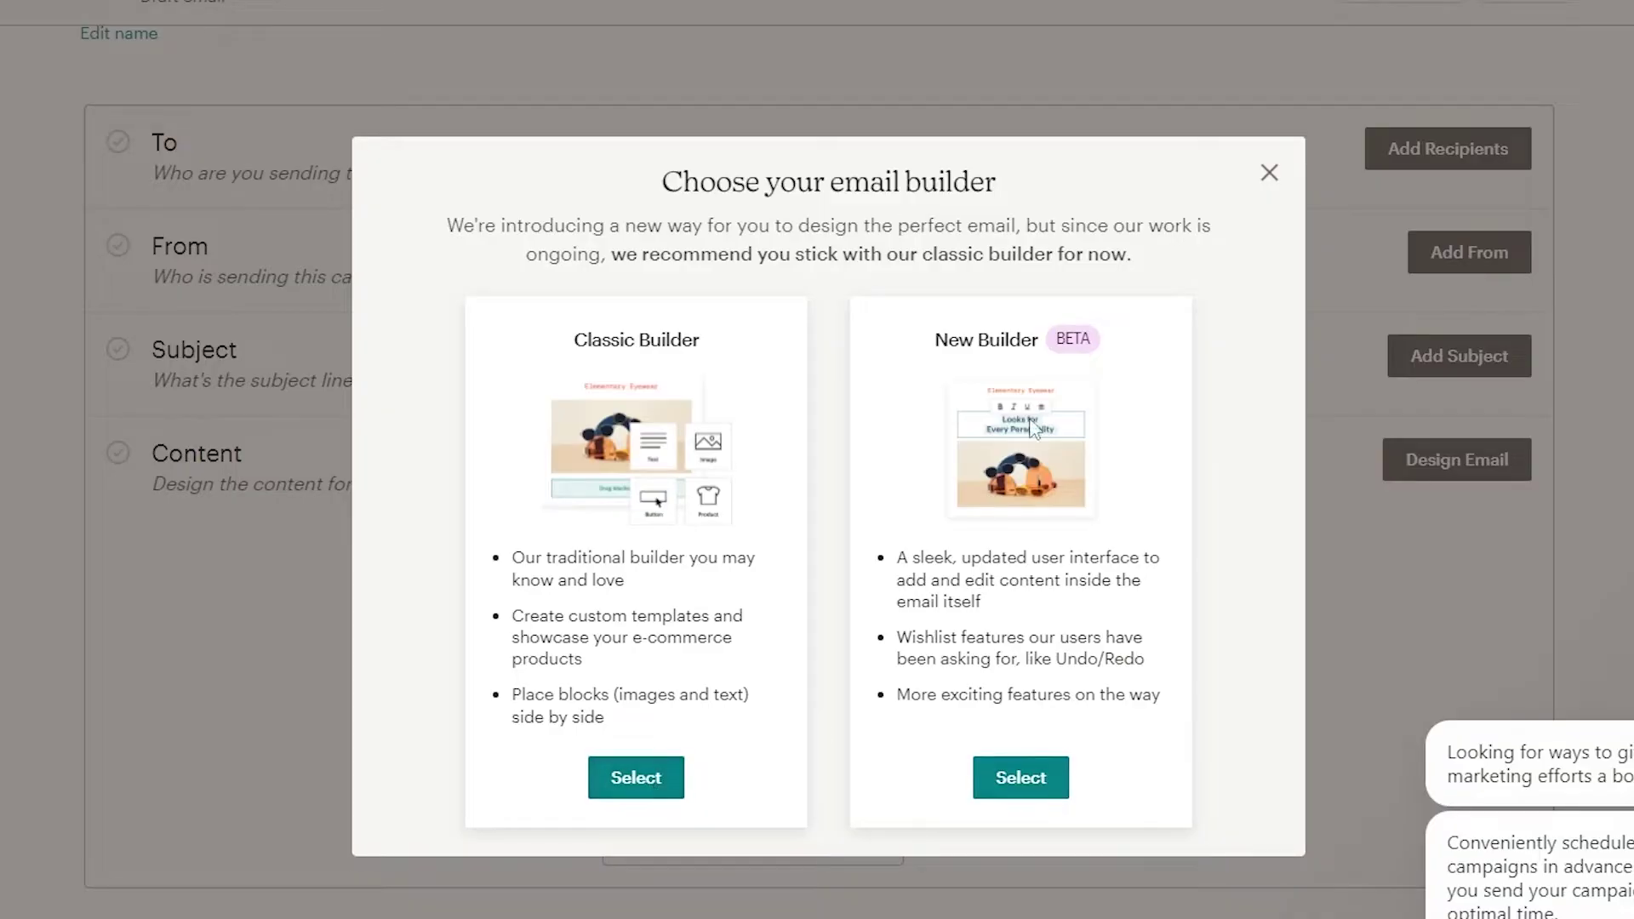
# - Choose the New Builder for the draft email's content
pyautogui.click(1041, 779)
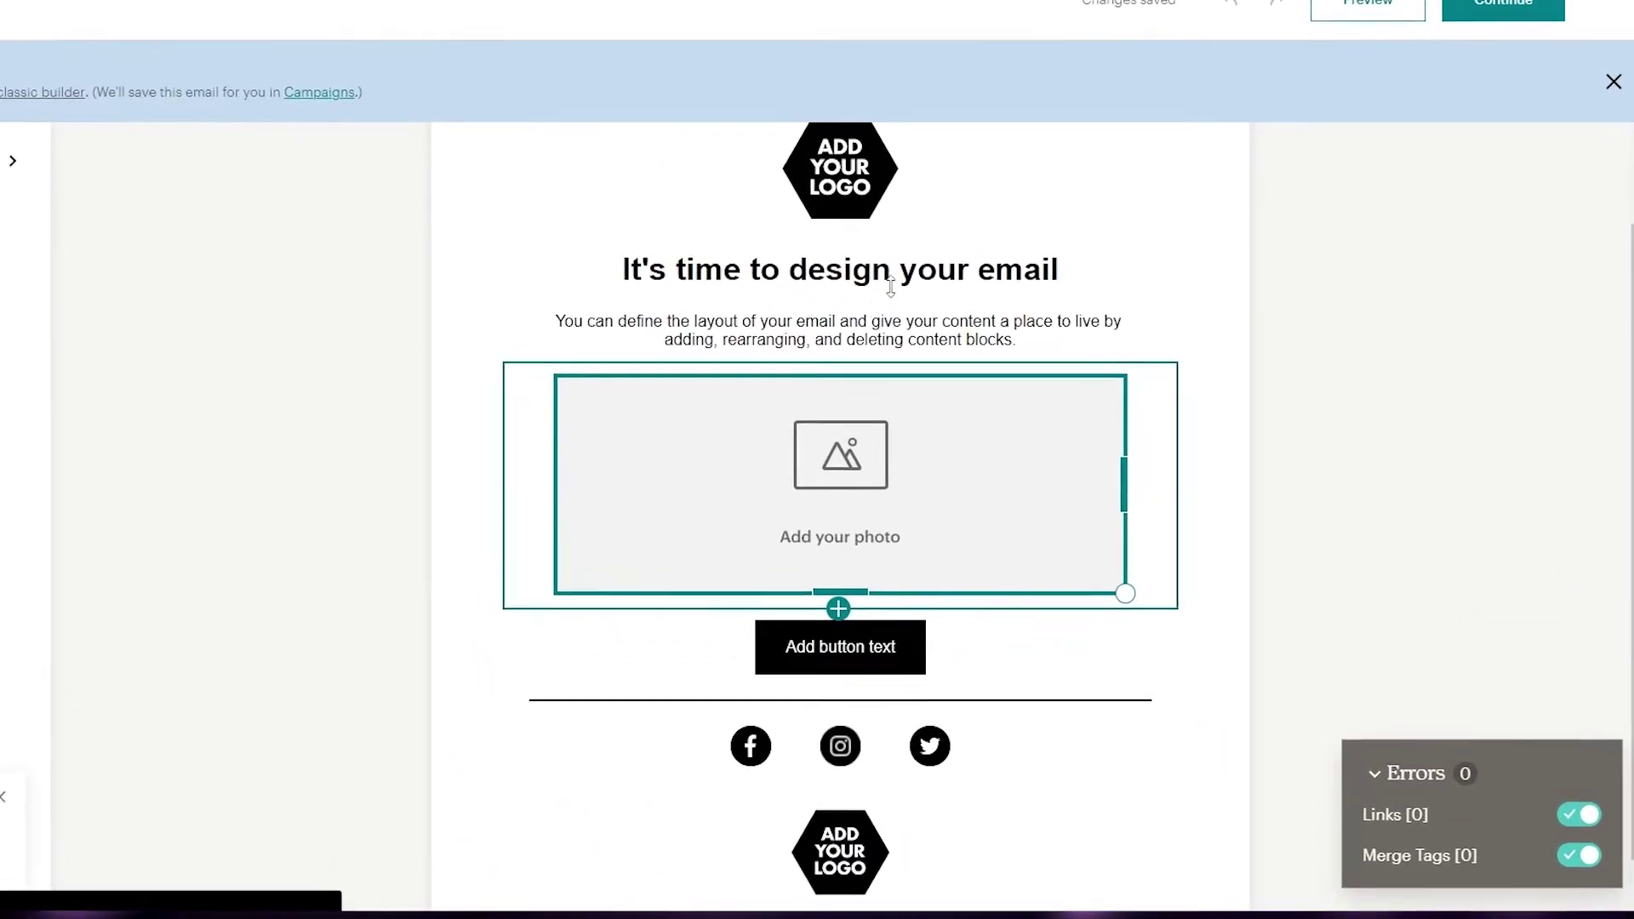
pyautogui.scroll(-1, 1061, 860)
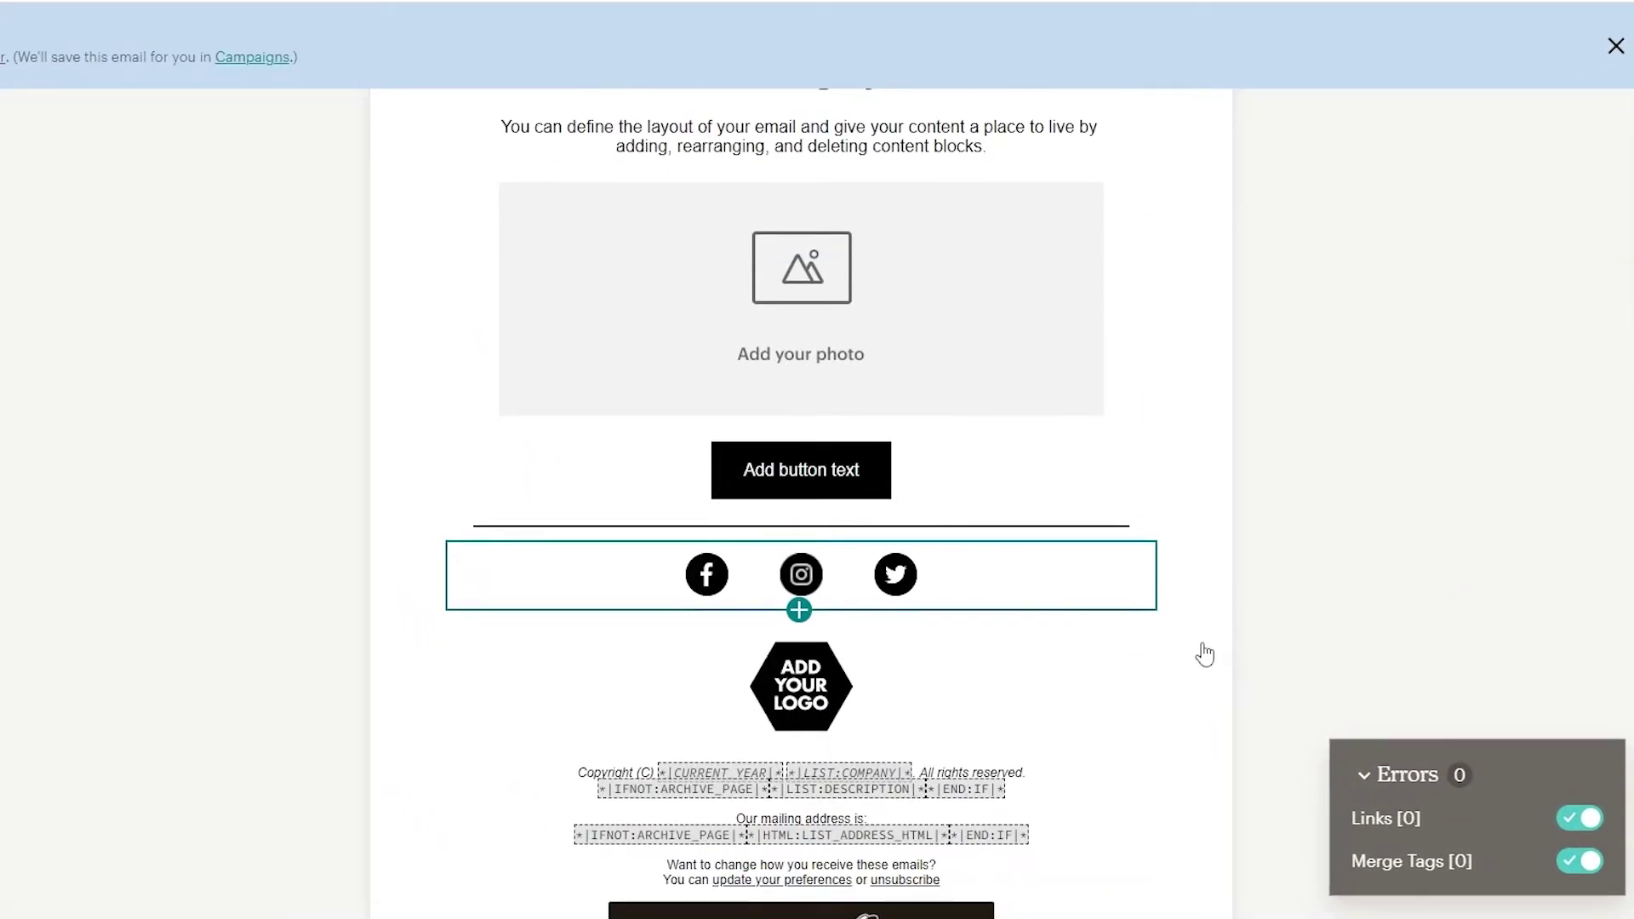
pyautogui.scroll(3, 1275, 577)
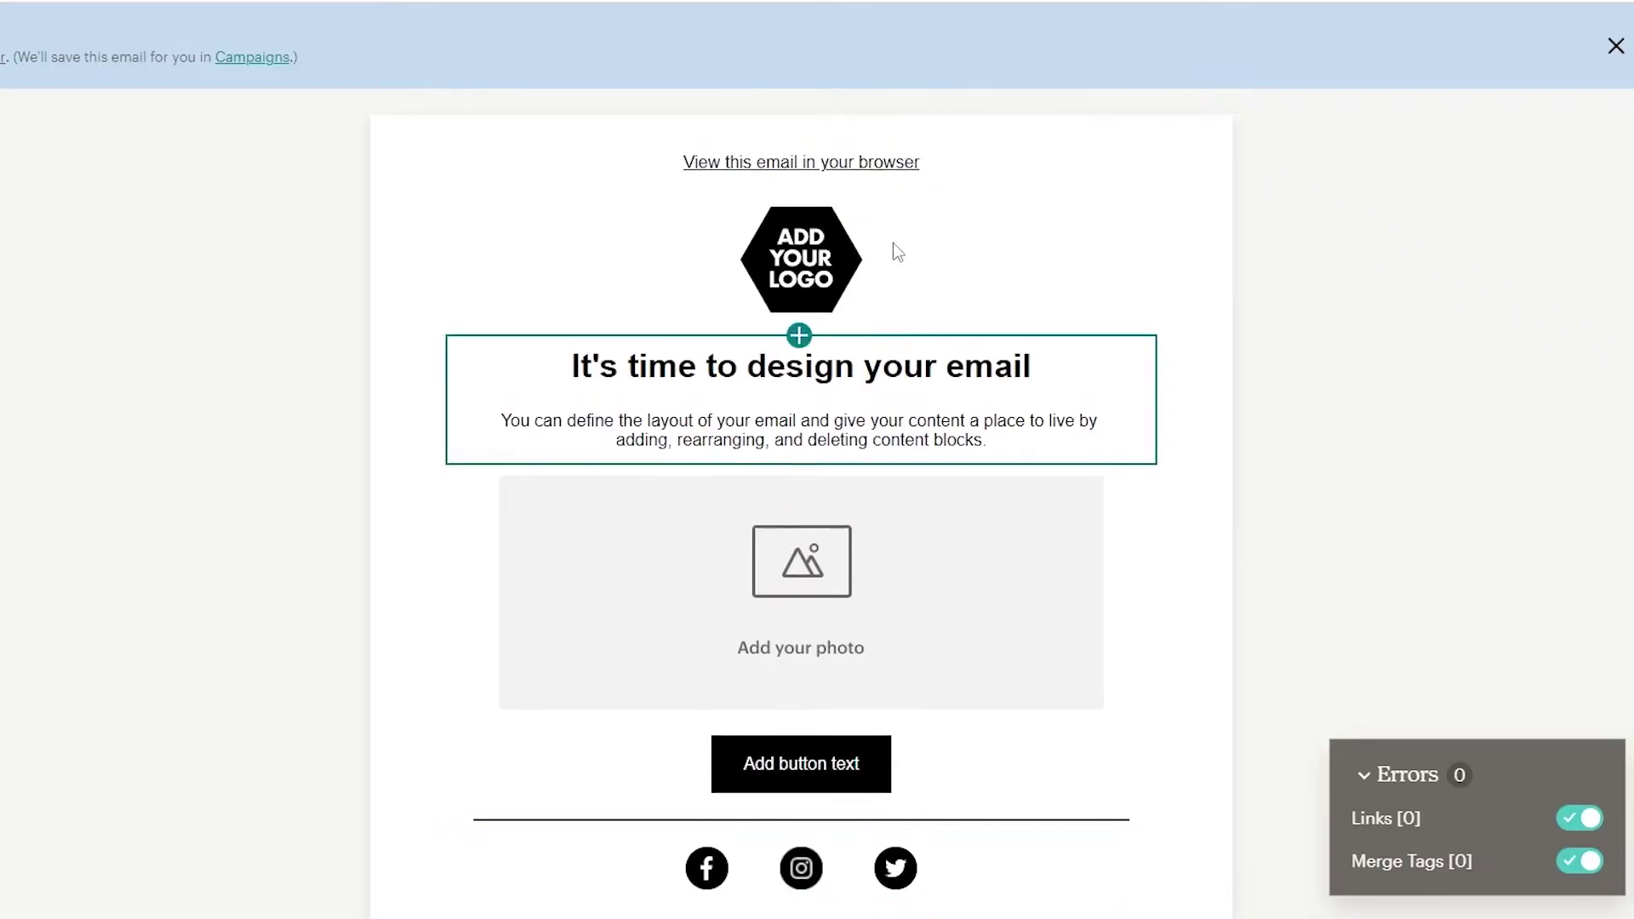
# - Select the starter layout's logo and heading blocks to inspect them
pyautogui.click(760, 213)
pyautogui.scroll(-3, 848, 636)
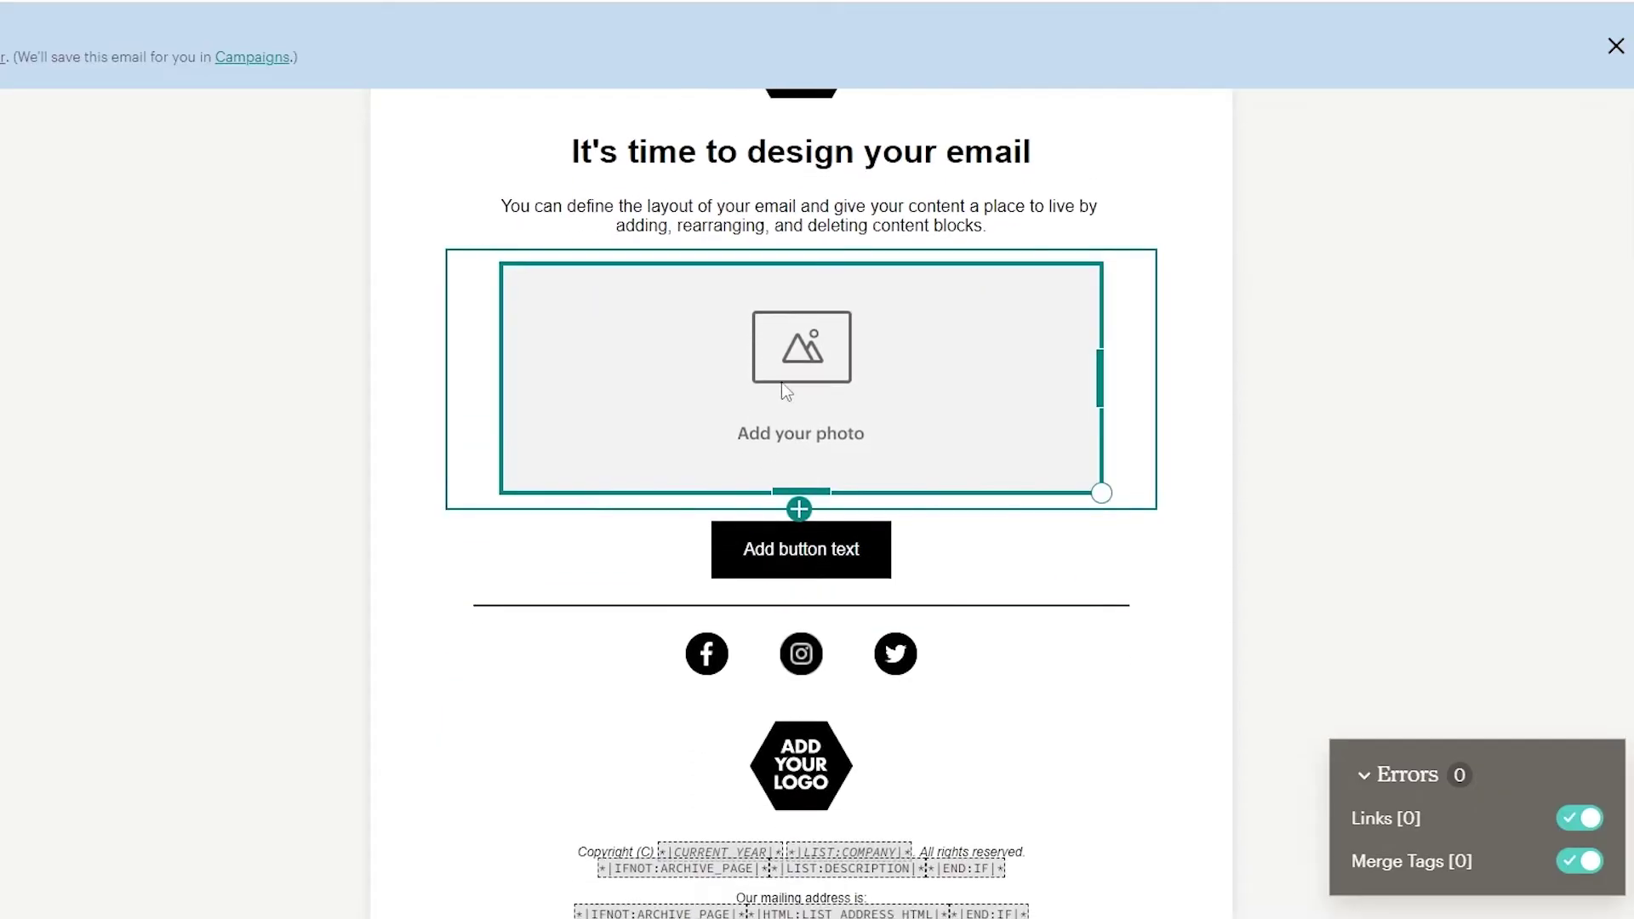
pyautogui.scroll(-1, 855, 559)
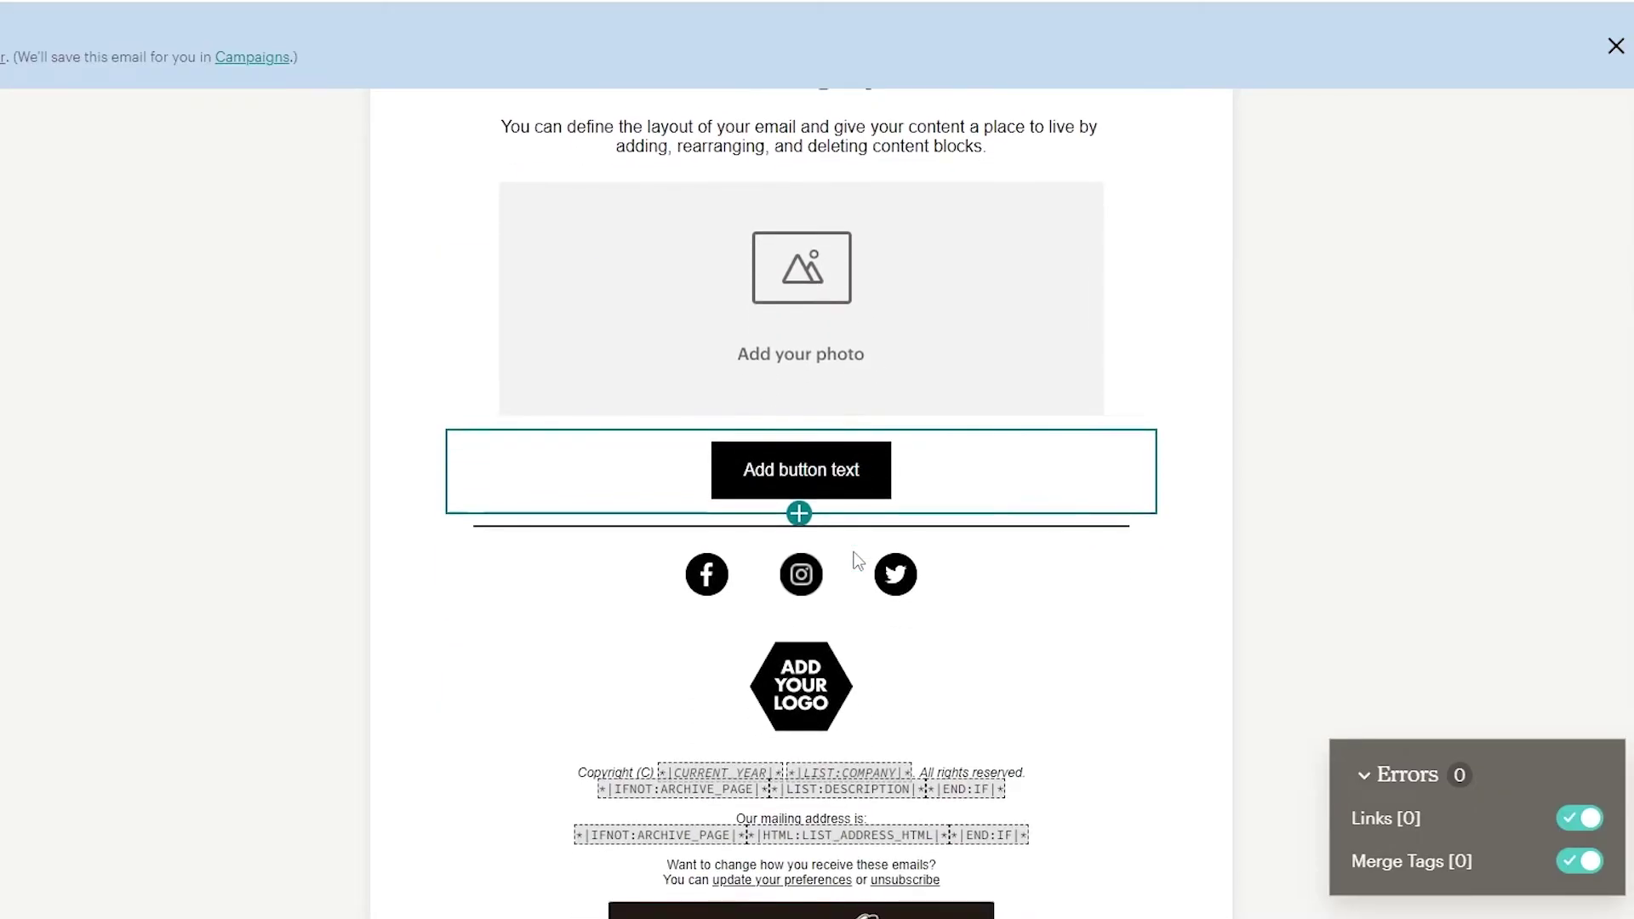
pyautogui.scroll(4, 1214, 670)
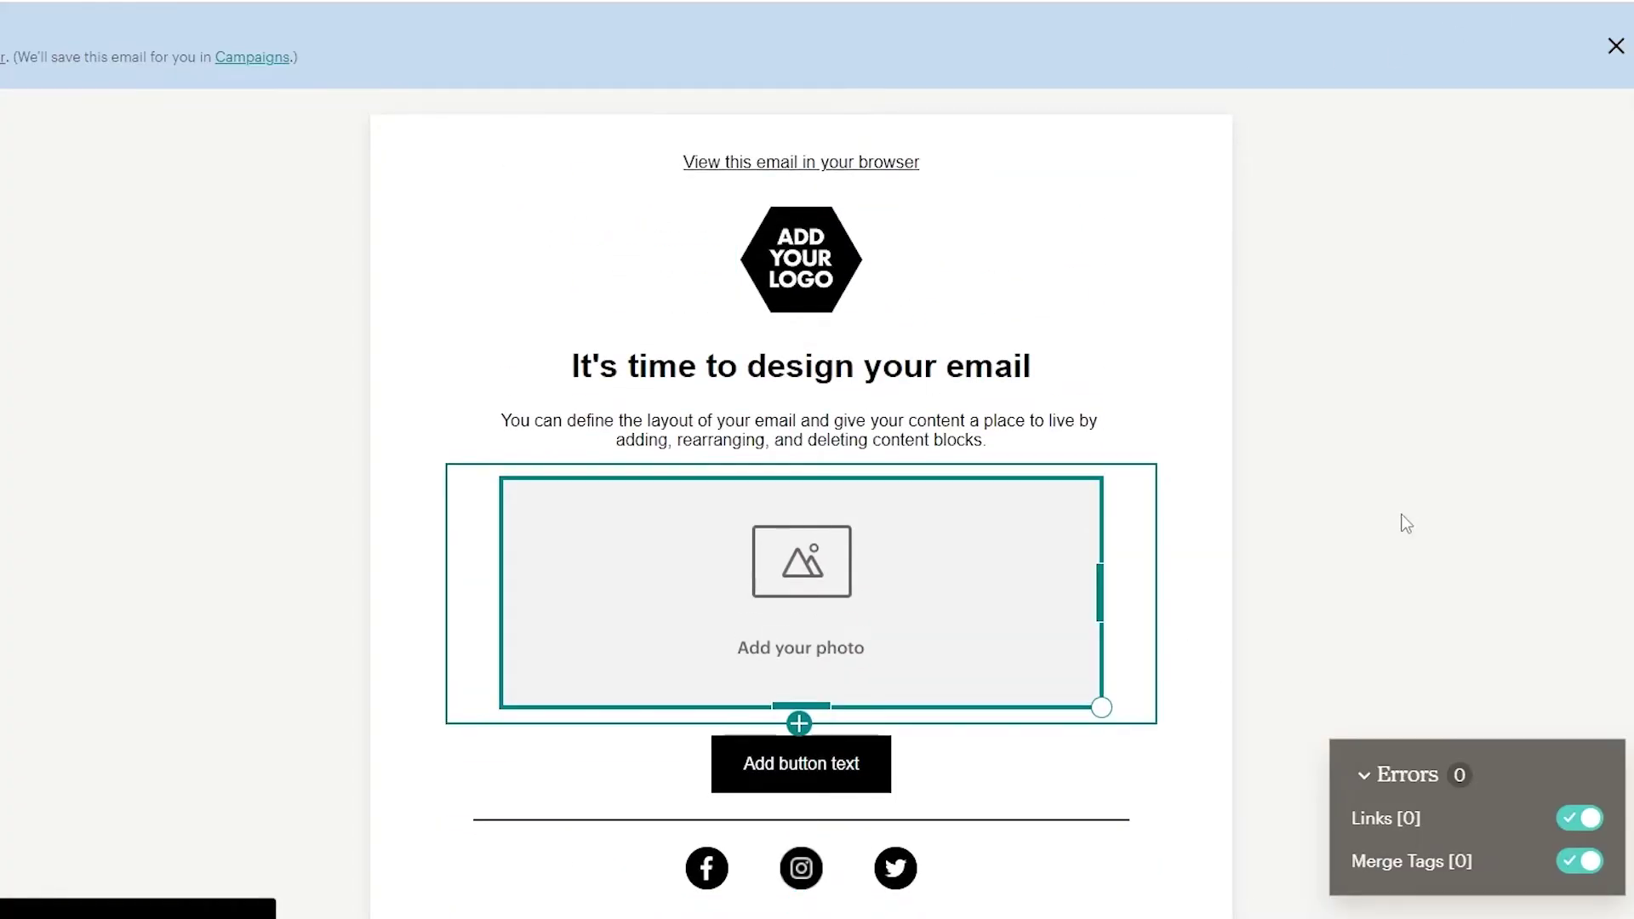
pyautogui.scroll(-3, 1510, 718)
pyautogui.scroll(3, 673, 332)
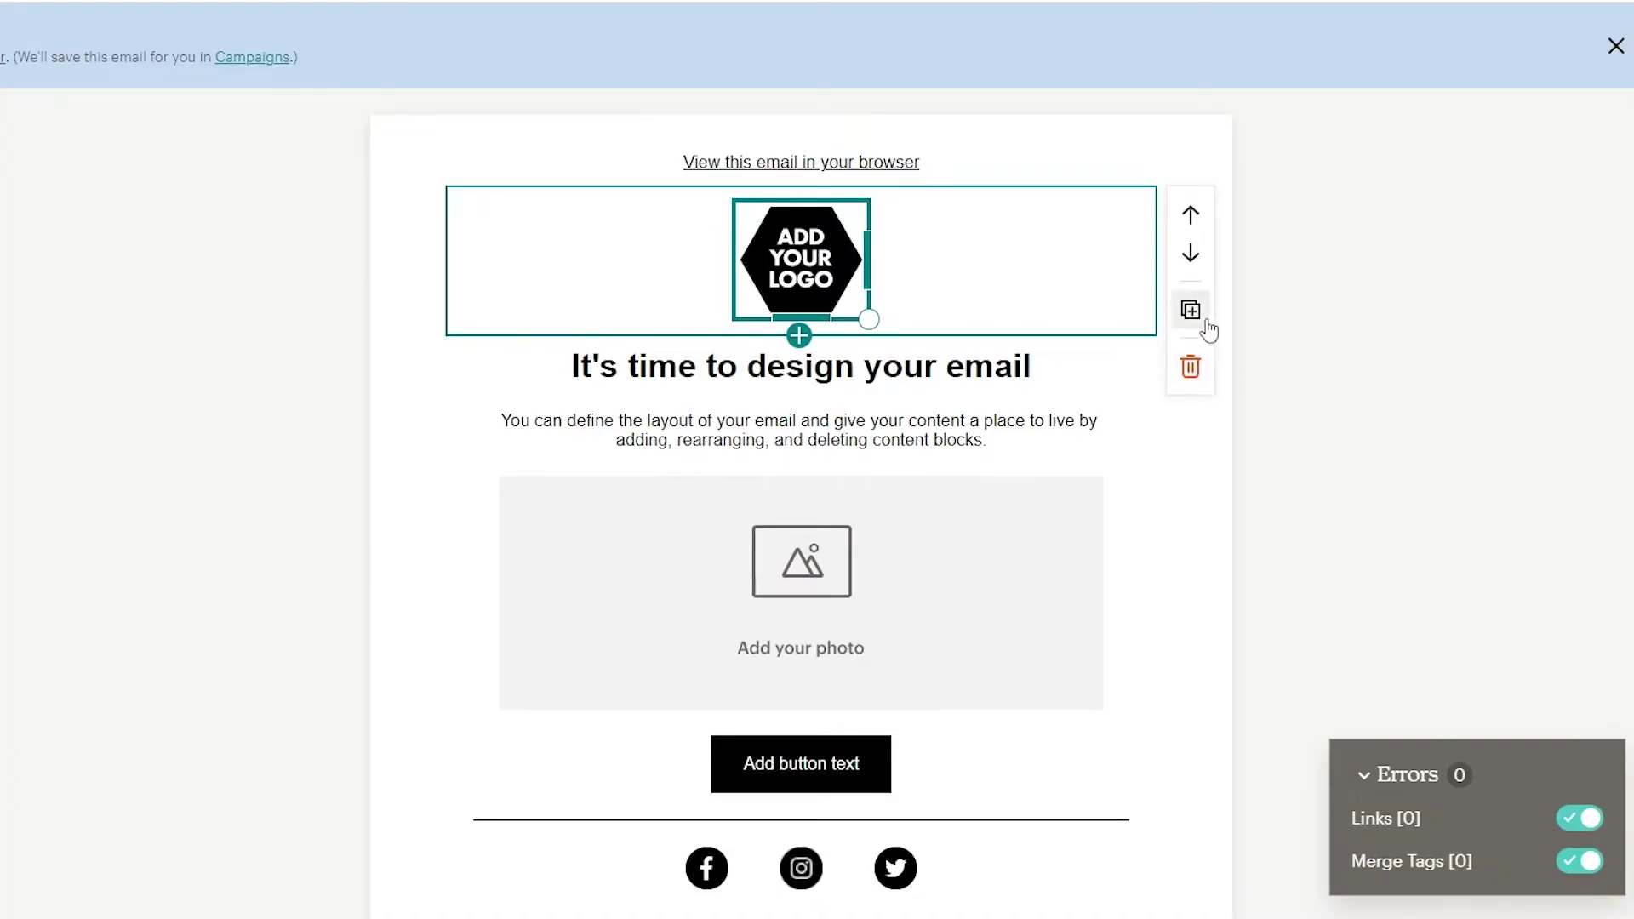
pyautogui.click(814, 364)
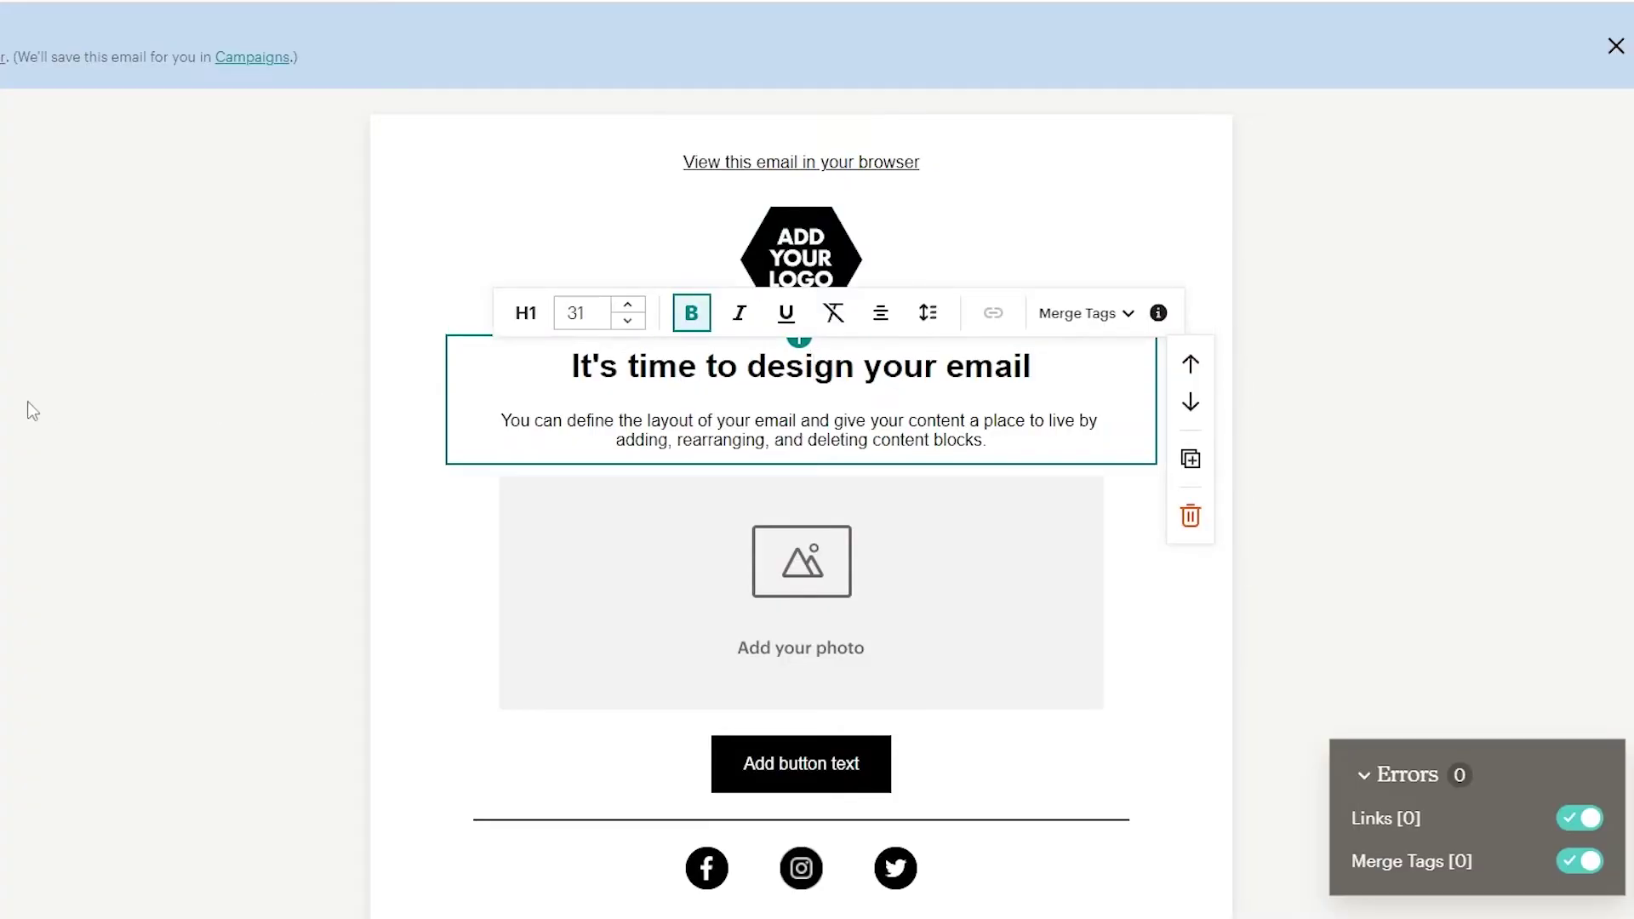
pyautogui.click(169, 395)
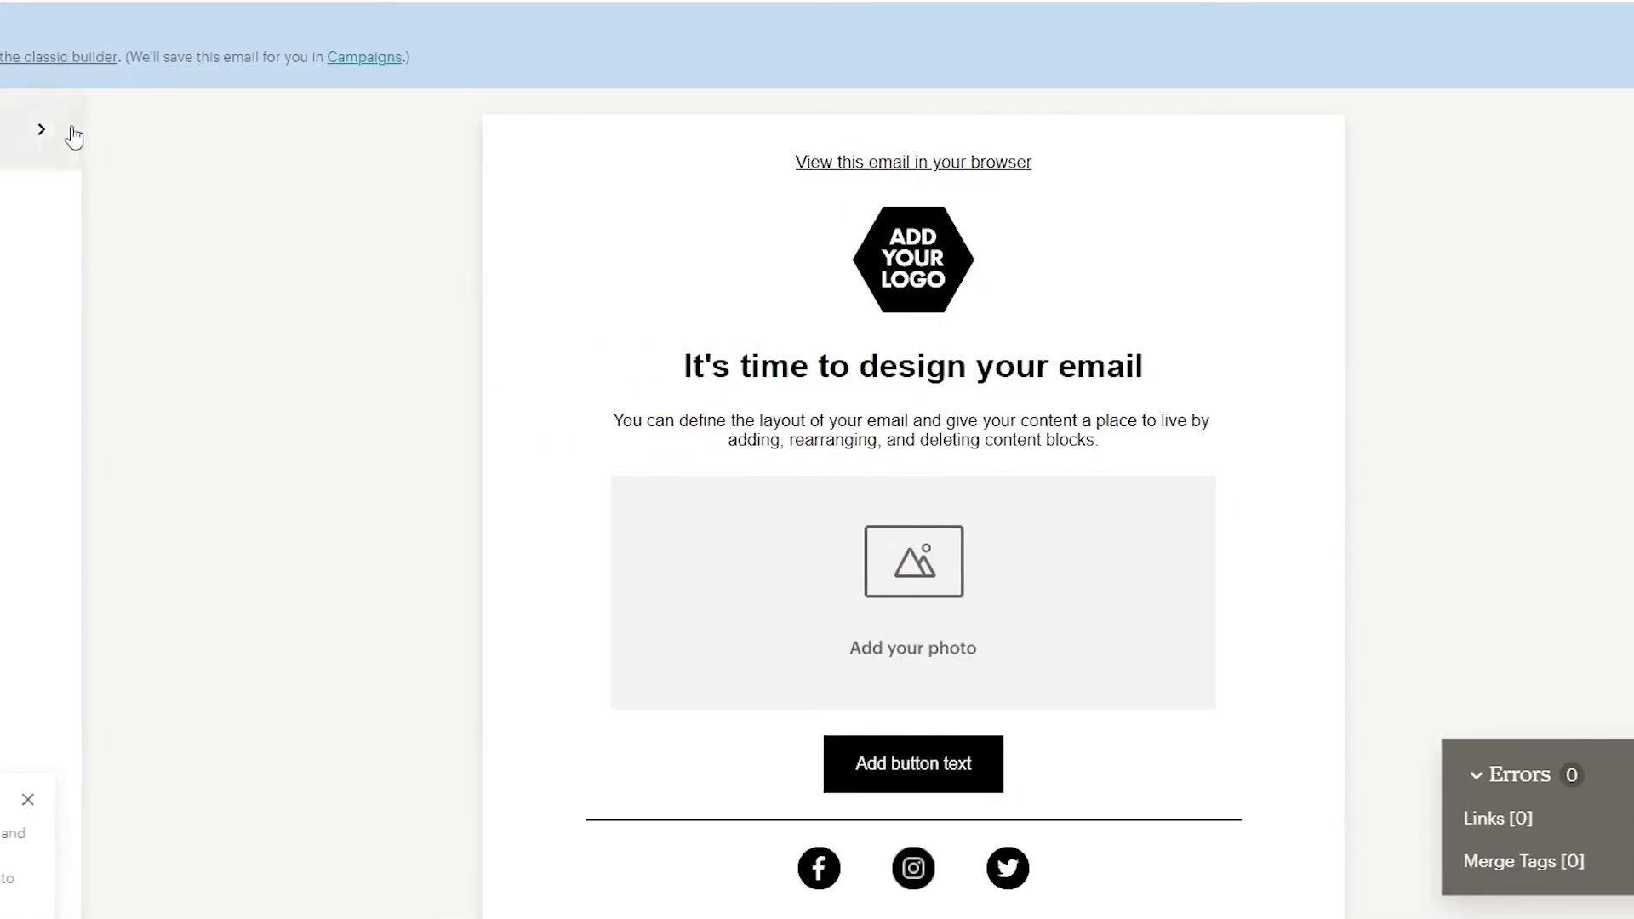
# - Look at Creative Assistant custom designs, decline stock photos, and reopen the email content
pyautogui.click(325, 139)
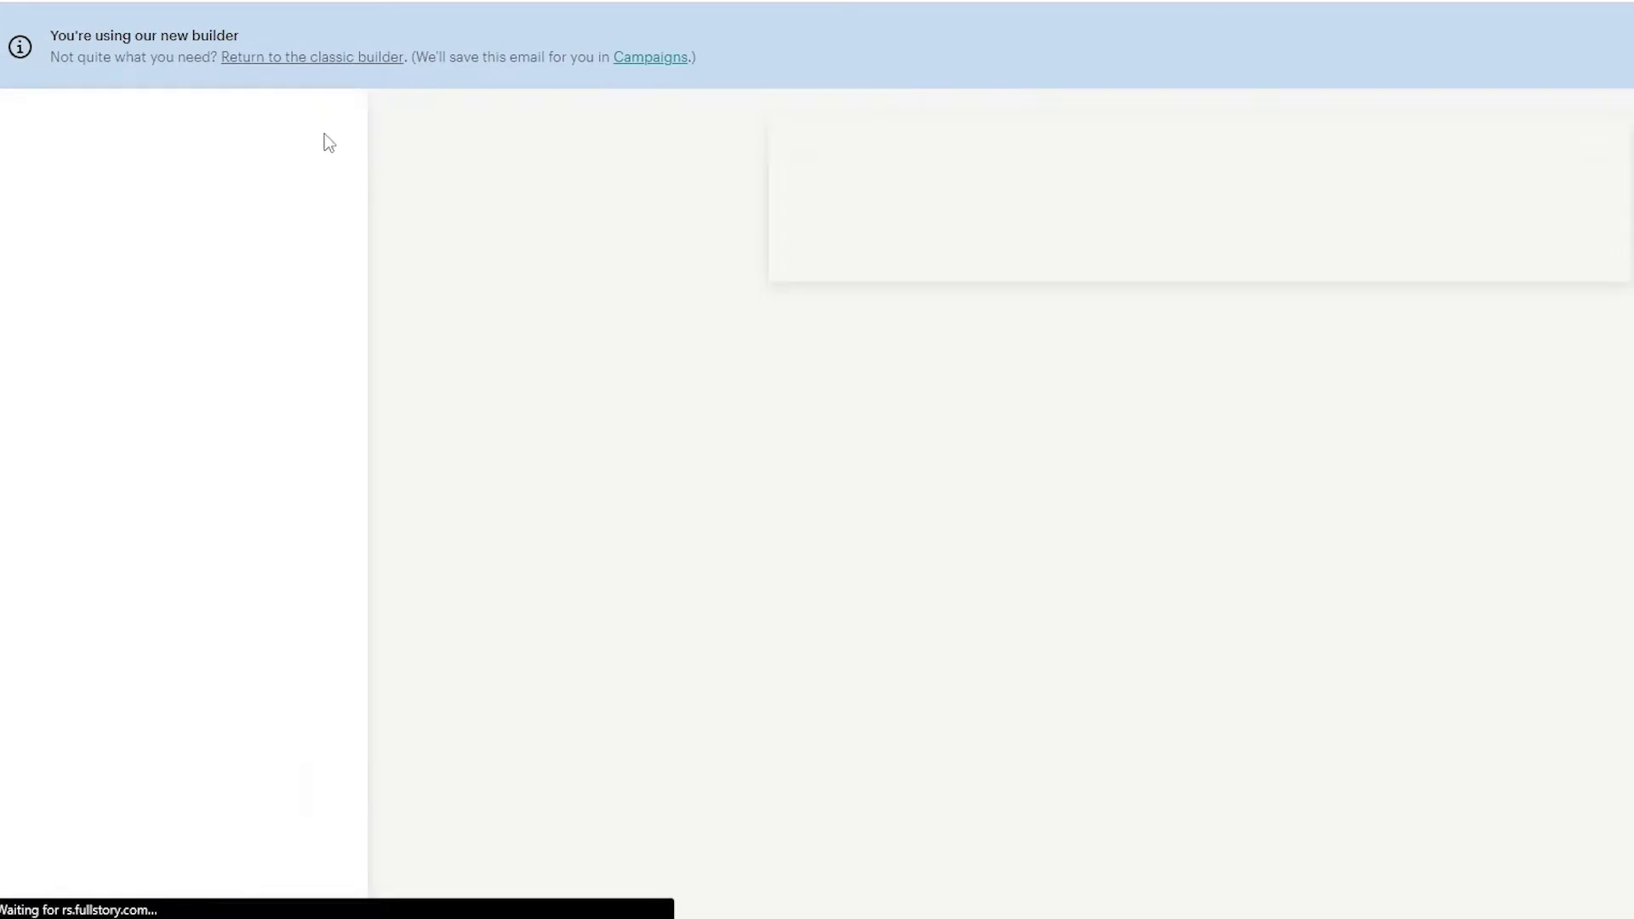
pyautogui.scroll(-6, 314, 545)
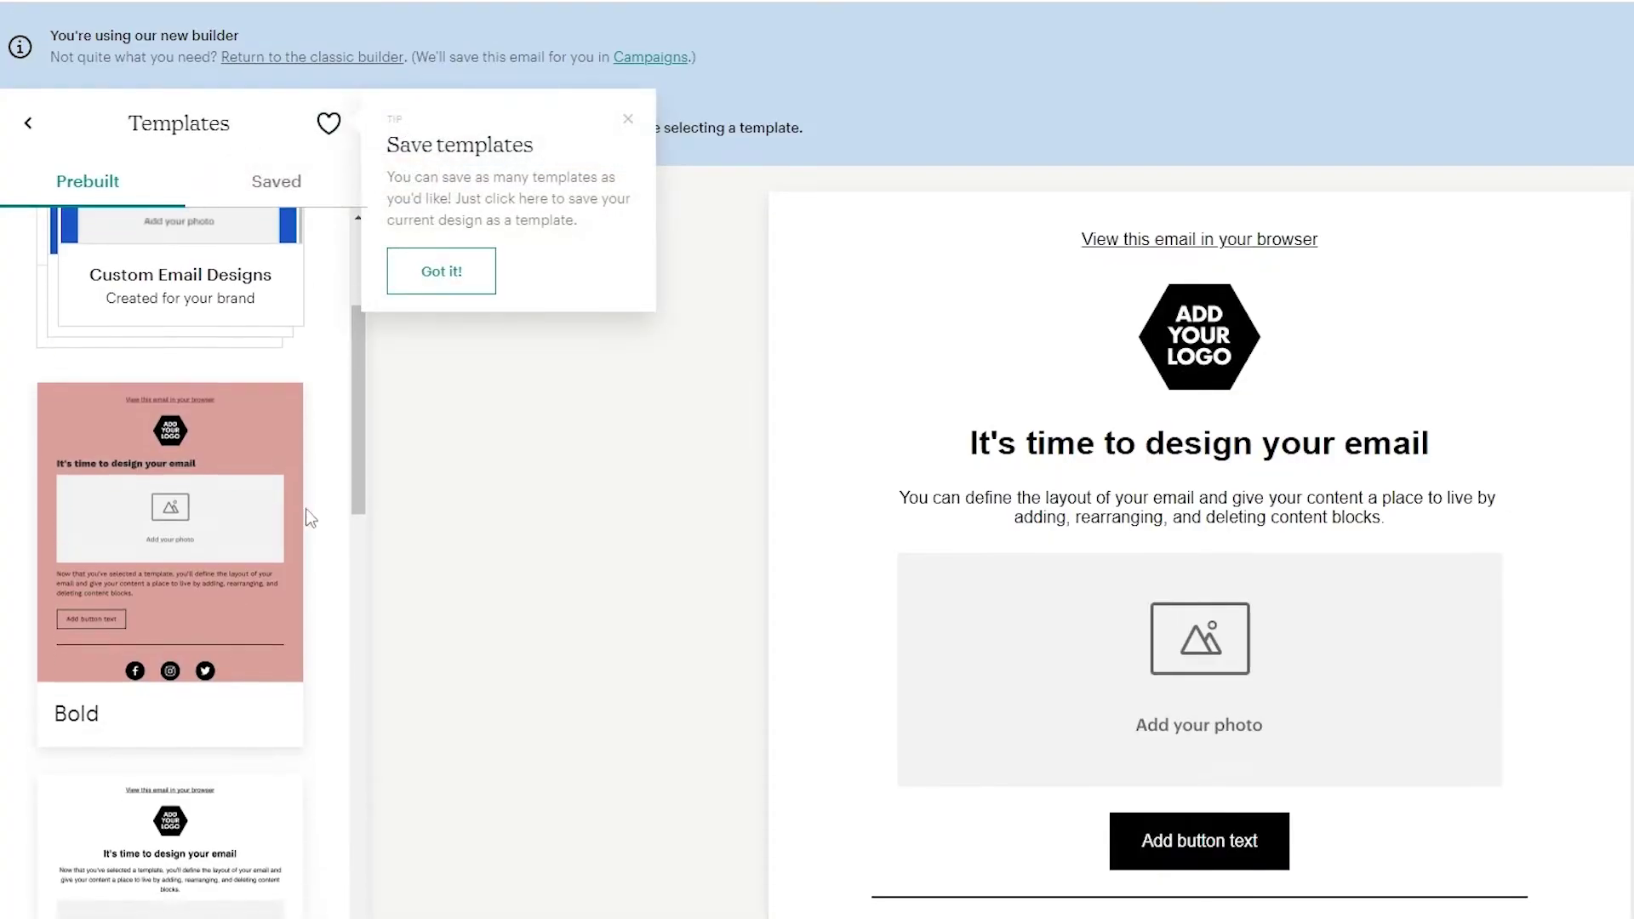
pyautogui.scroll(6, 255, 494)
pyautogui.click(209, 451)
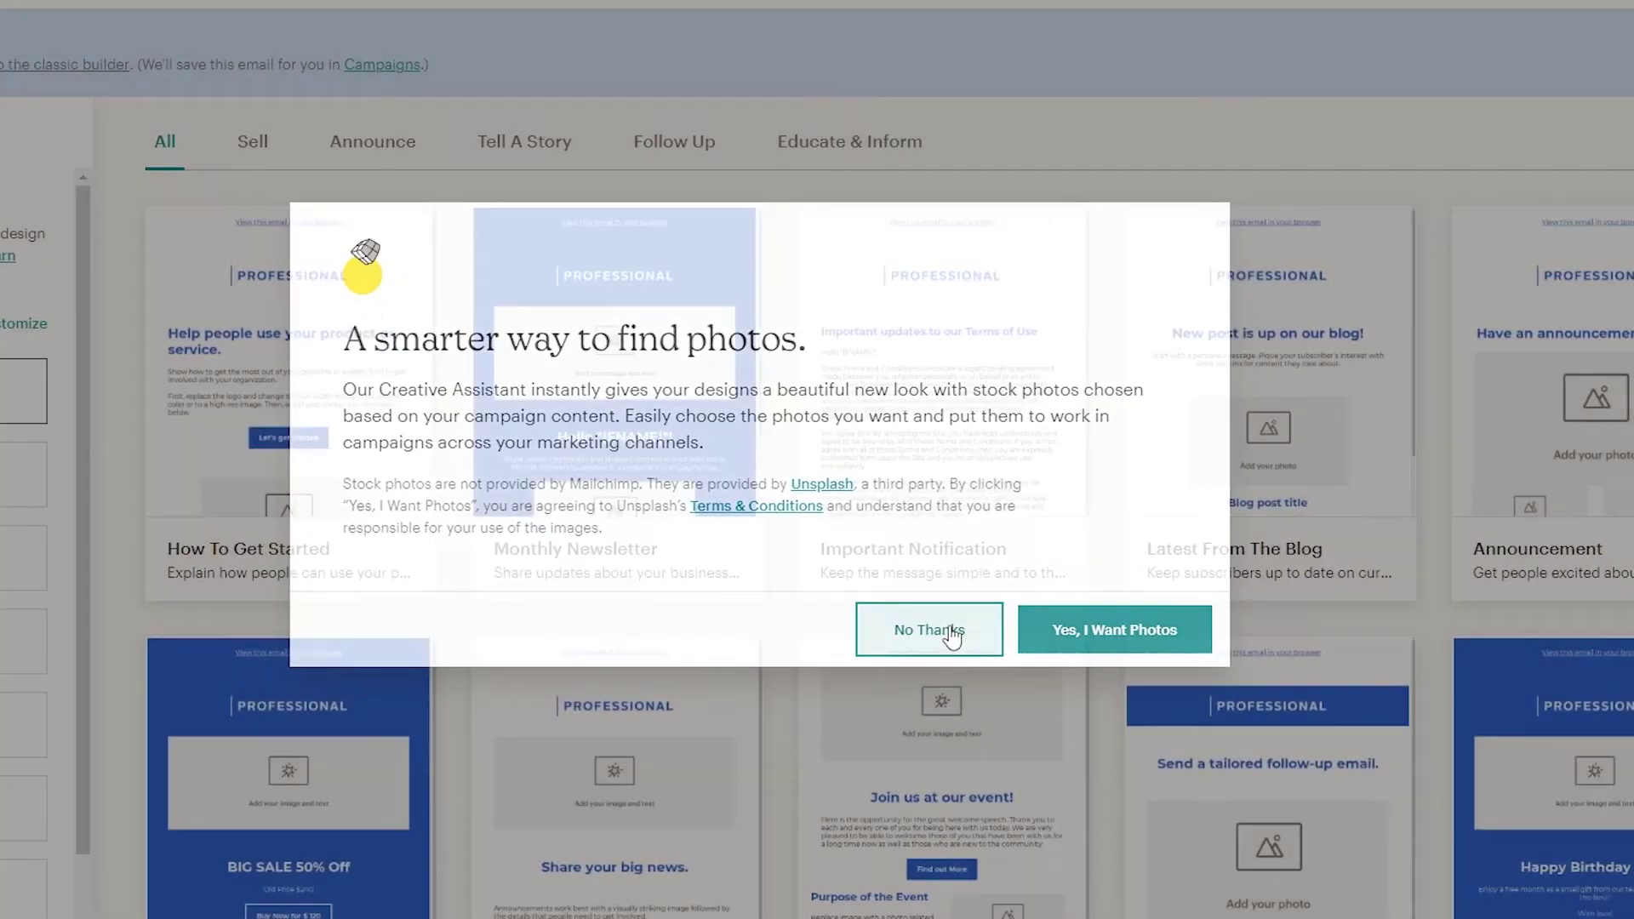
pyautogui.click(930, 630)
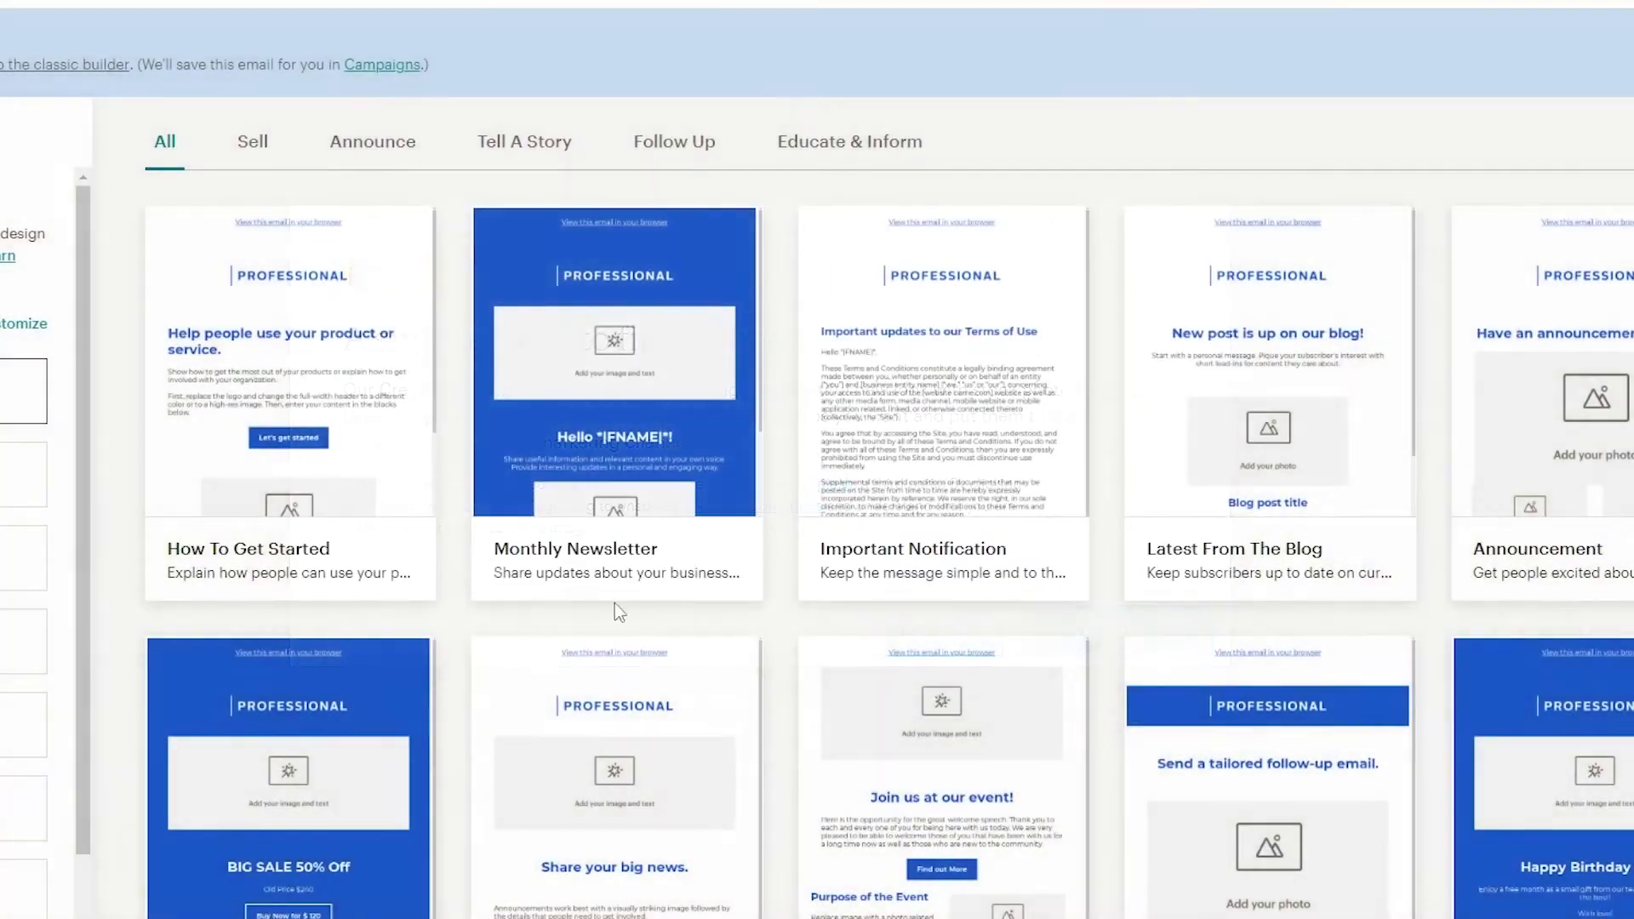
pyautogui.click(49, 456)
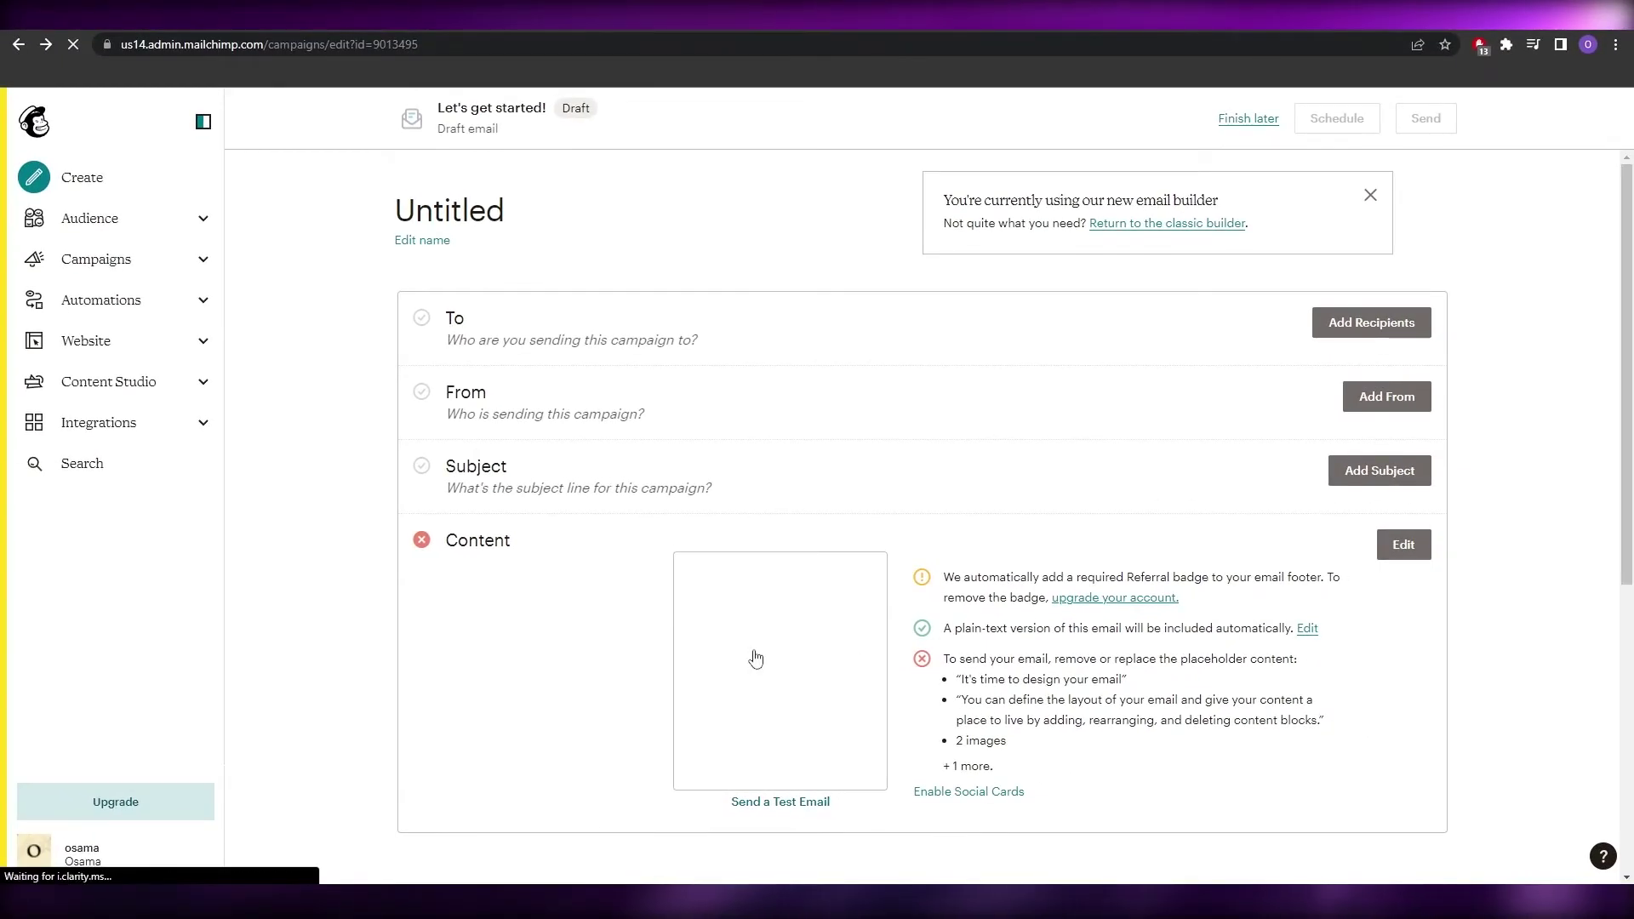
pyautogui.scroll(-2, 756, 658)
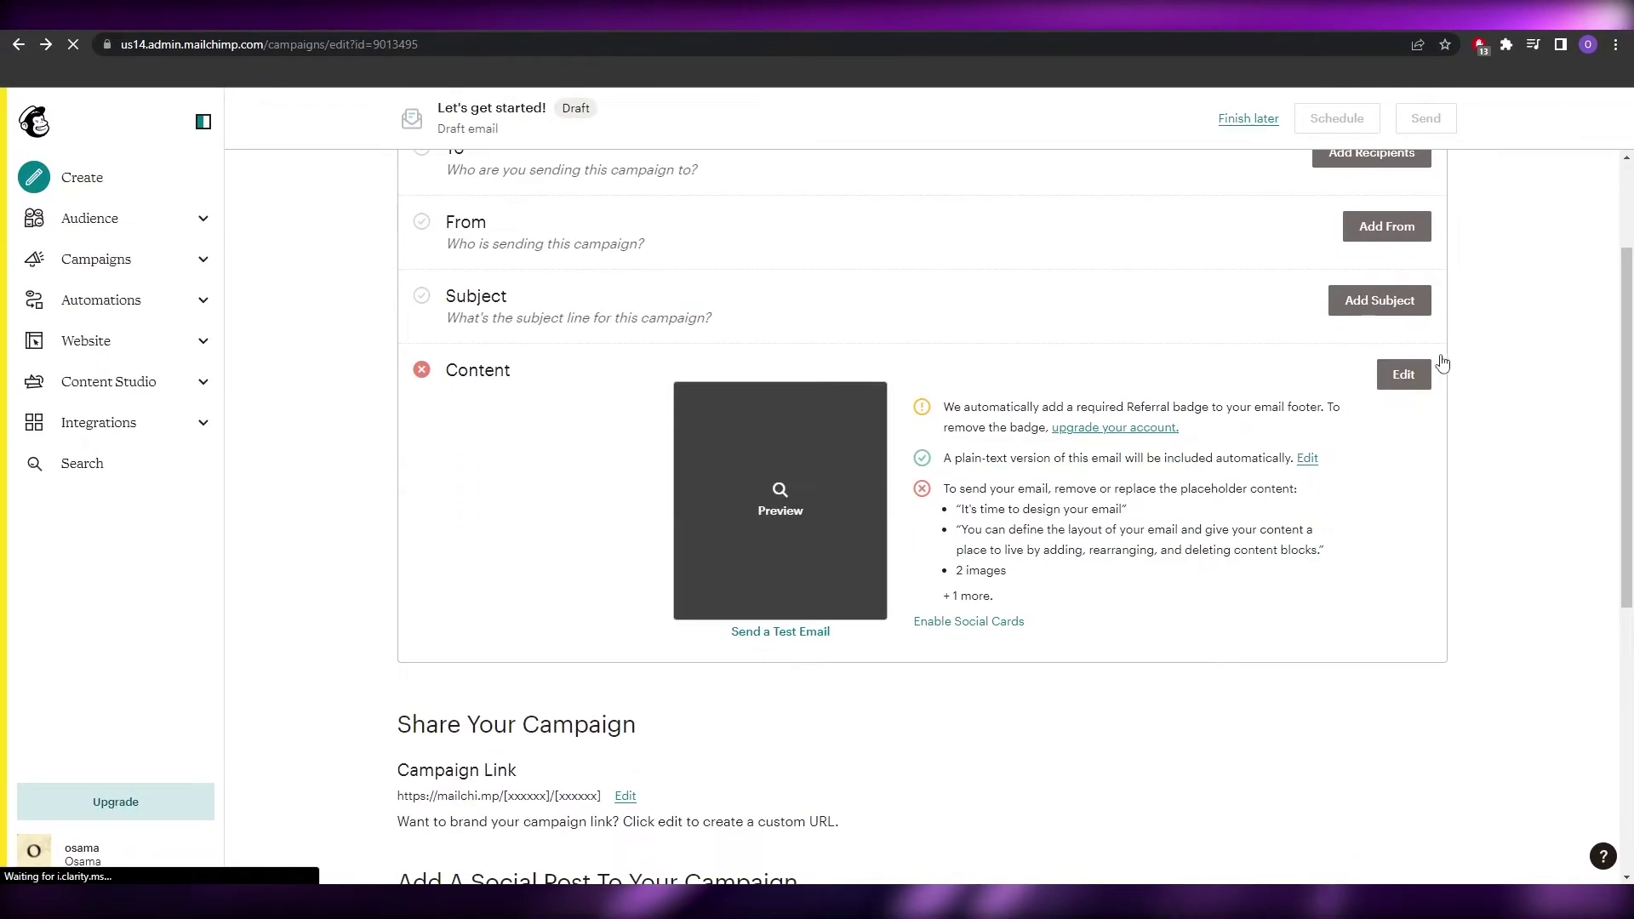
pyautogui.click(1413, 381)
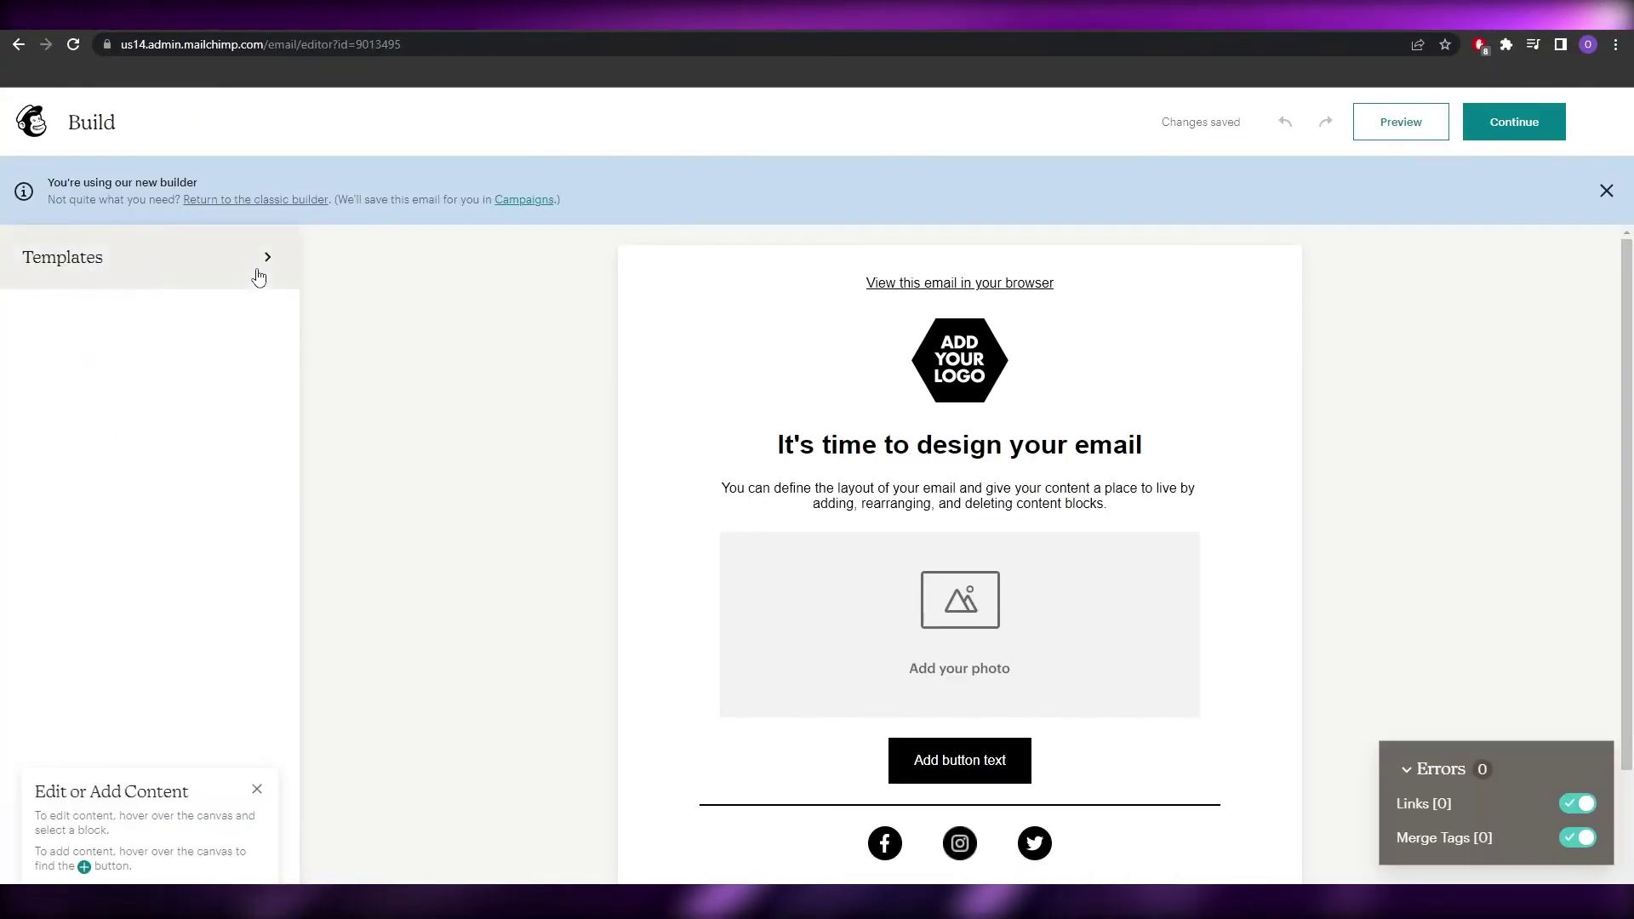
# - Browse the saved and prebuilt template lists in the Templates panel
pyautogui.click(259, 267)
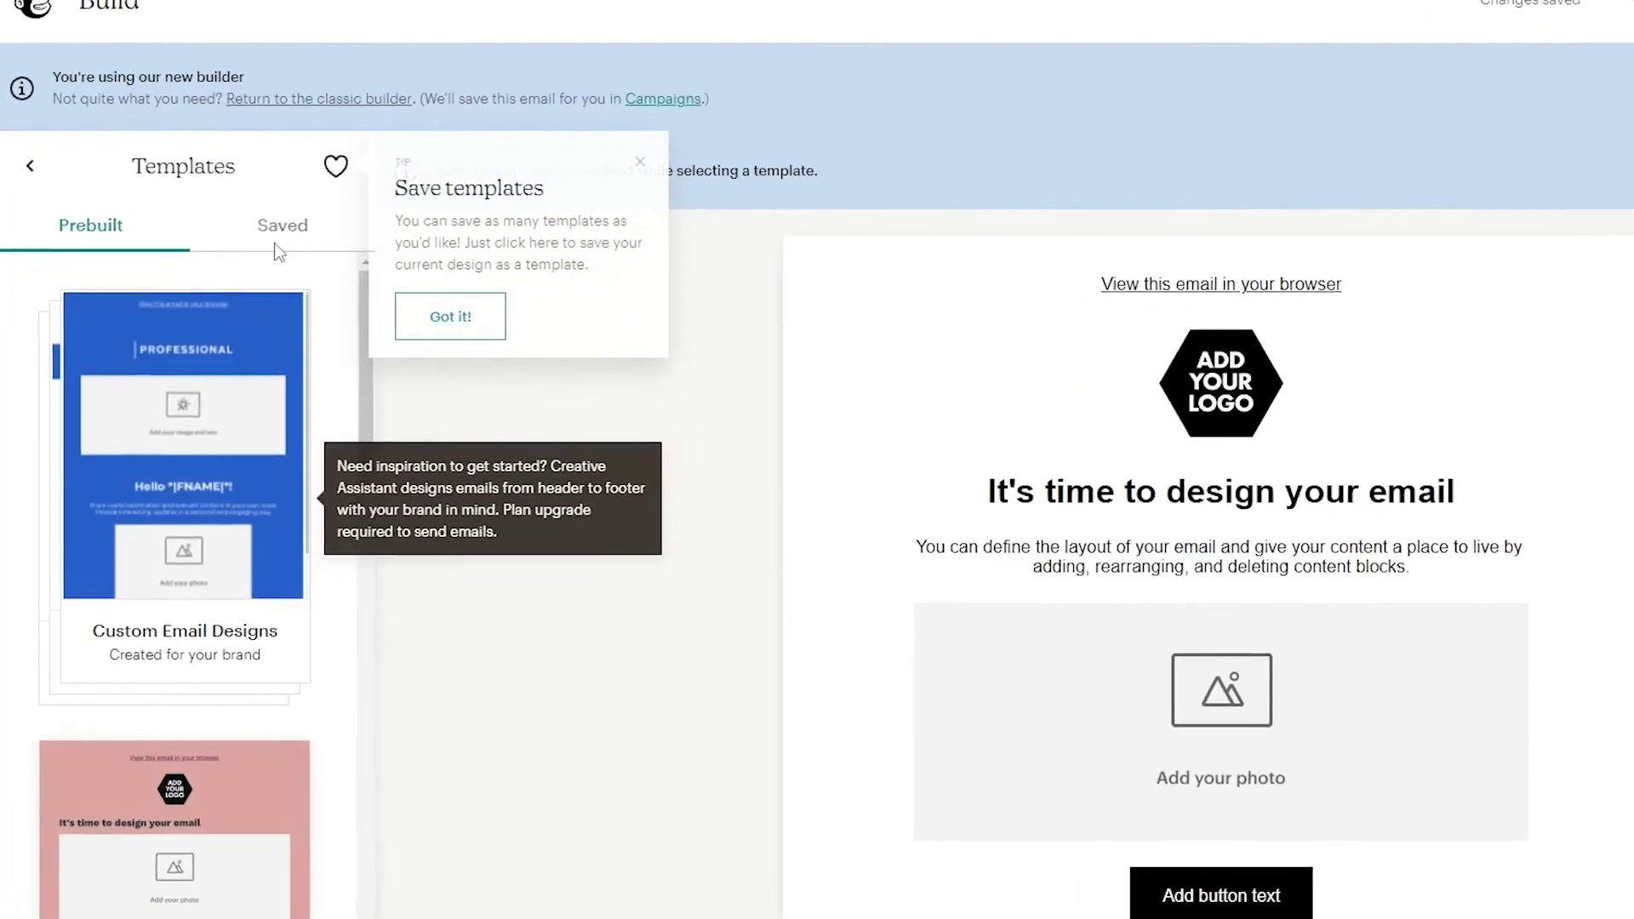
pyautogui.click(281, 276)
pyautogui.click(120, 198)
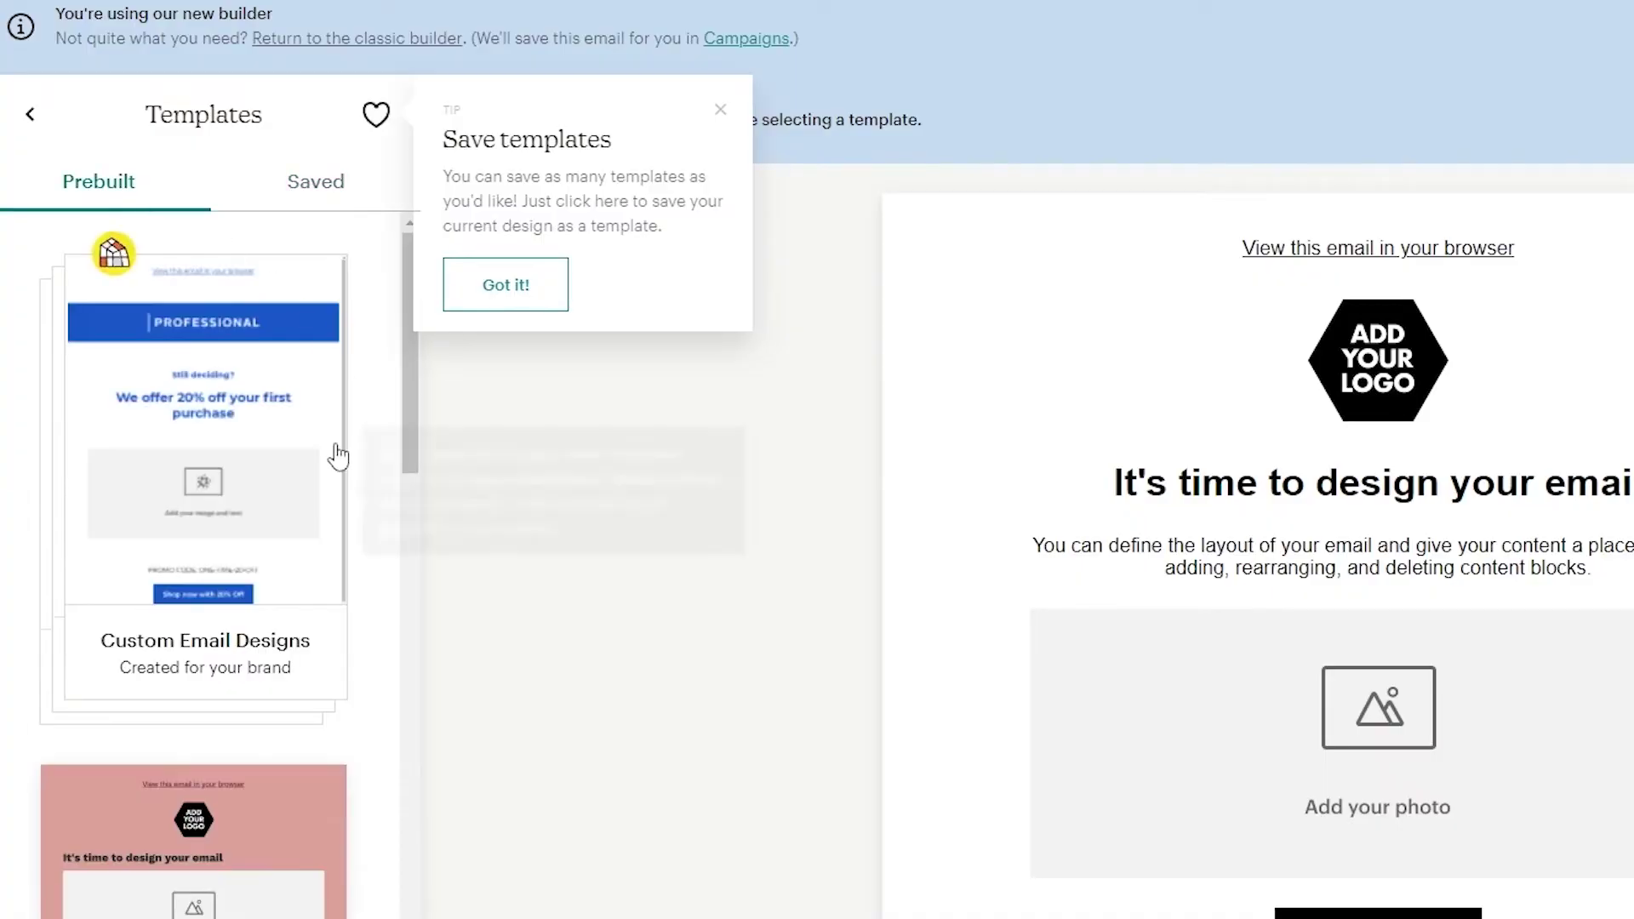
pyautogui.scroll(-10, 294, 681)
pyautogui.scroll(-10, 298, 722)
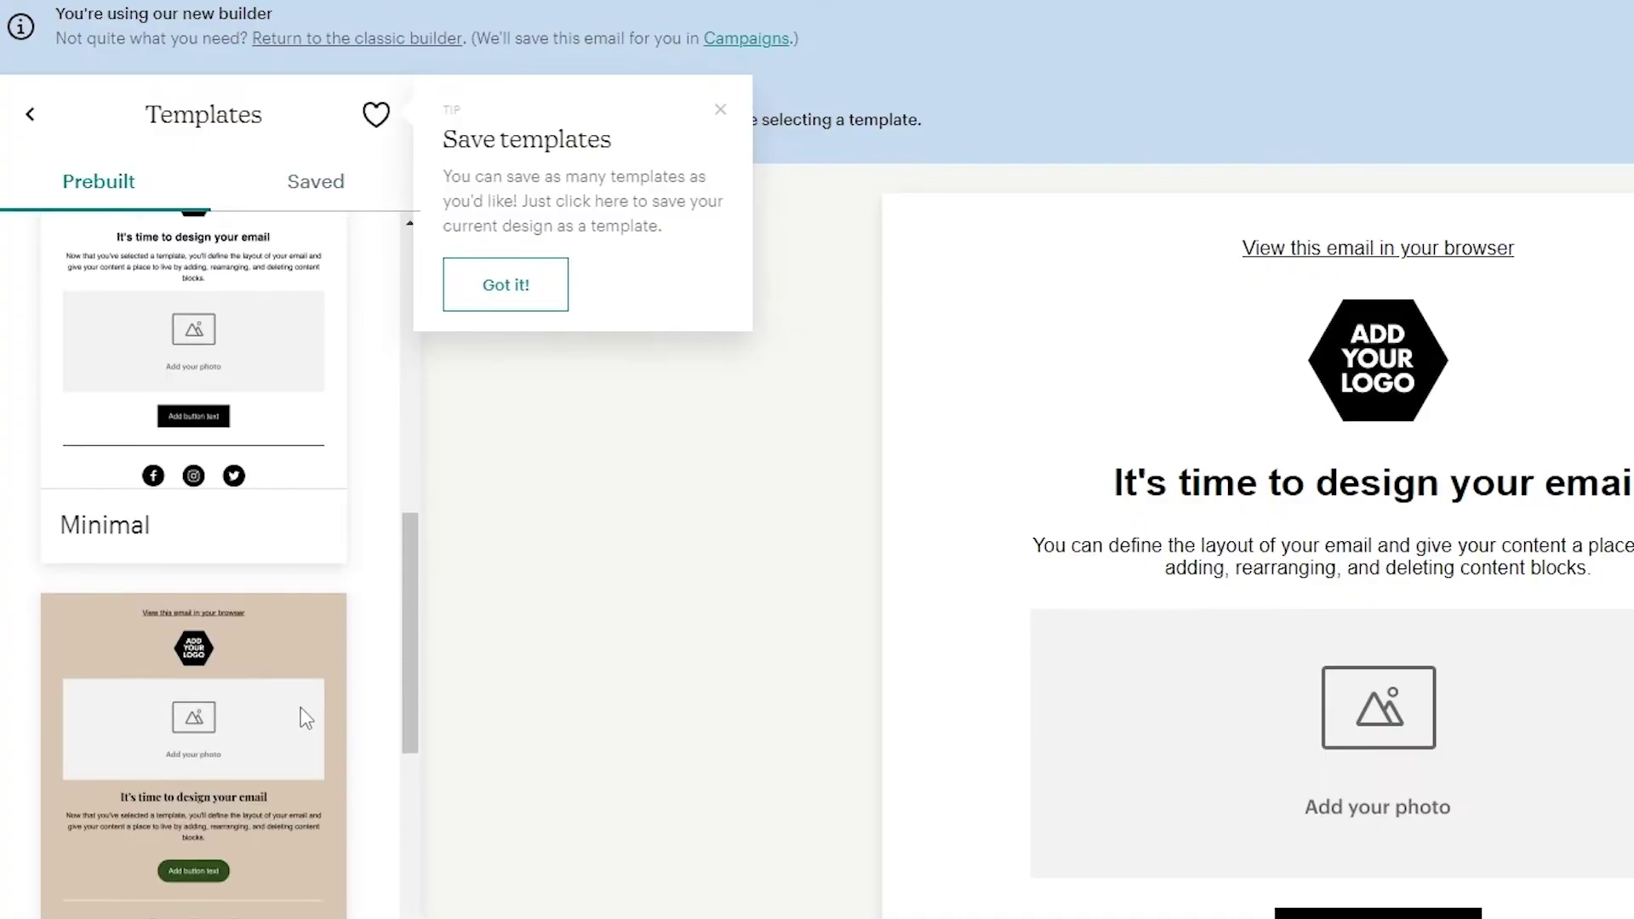
pyautogui.click(304, 189)
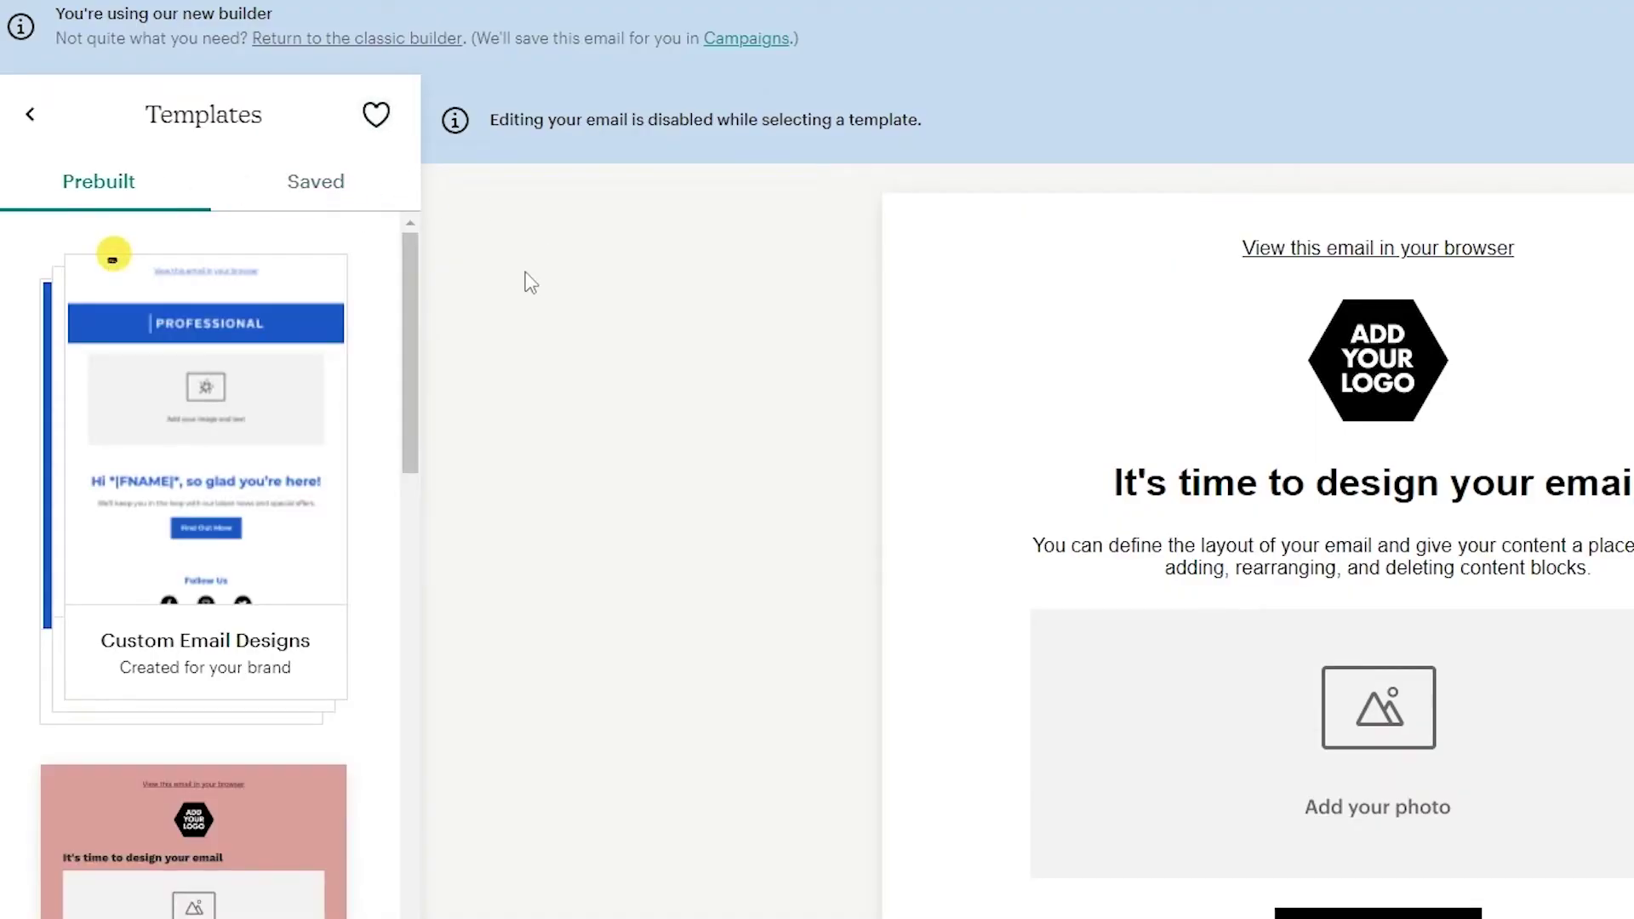
# - Apply the pink Bold prebuilt template and confirm replacing the current design
pyautogui.scroll(-10, 244, 550)
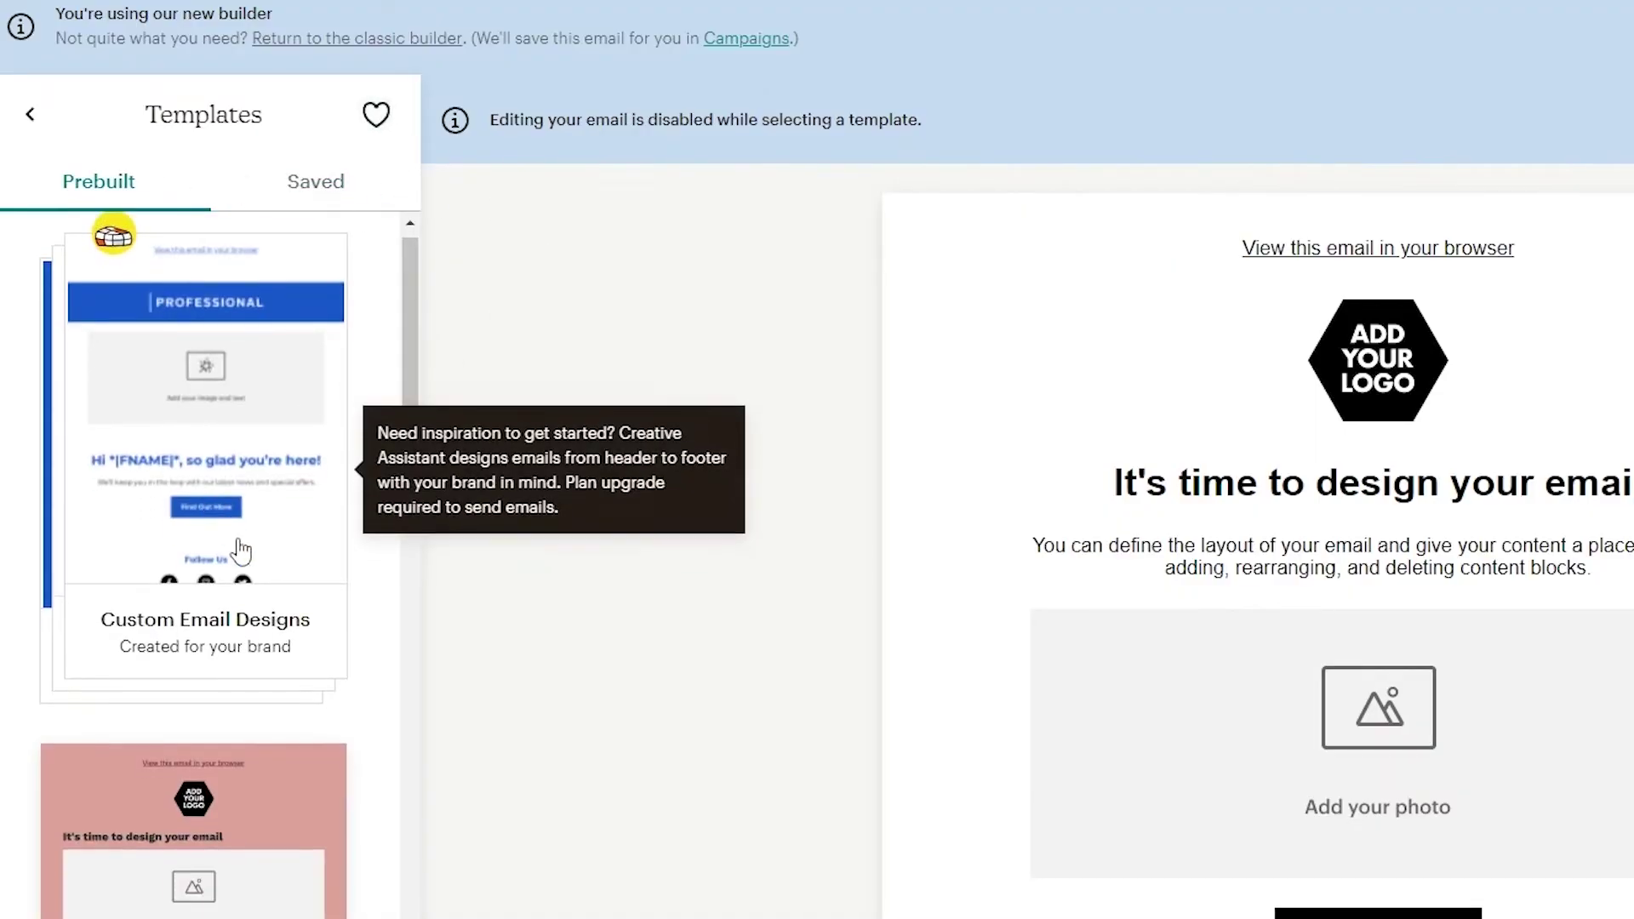
pyautogui.scroll(-4, 261, 532)
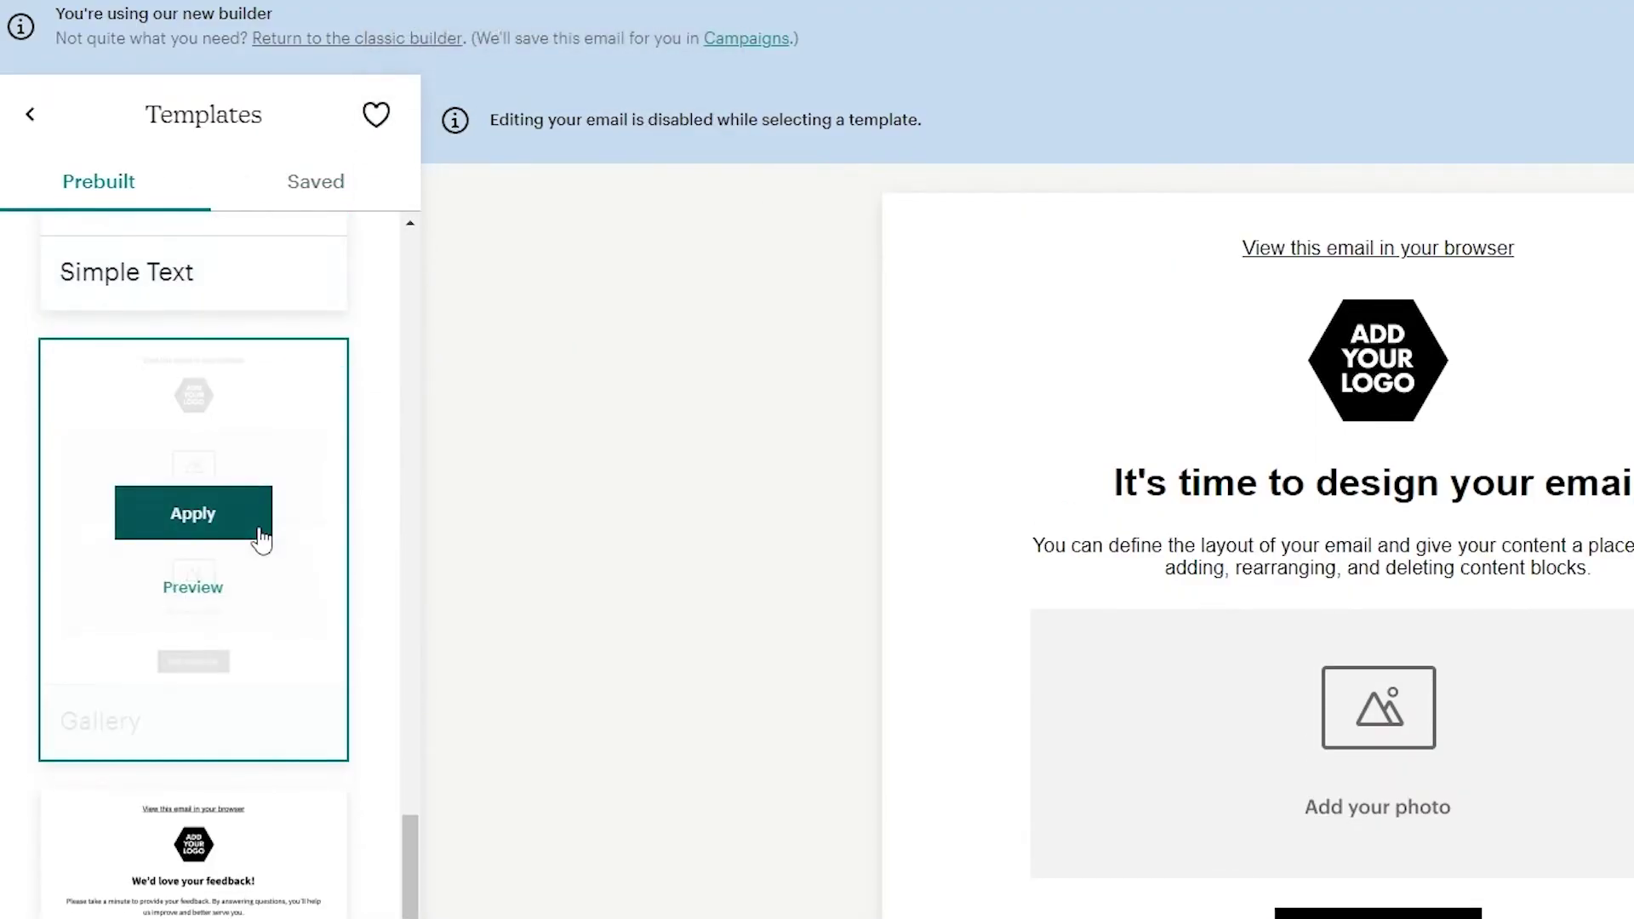
pyautogui.scroll(-2, 258, 544)
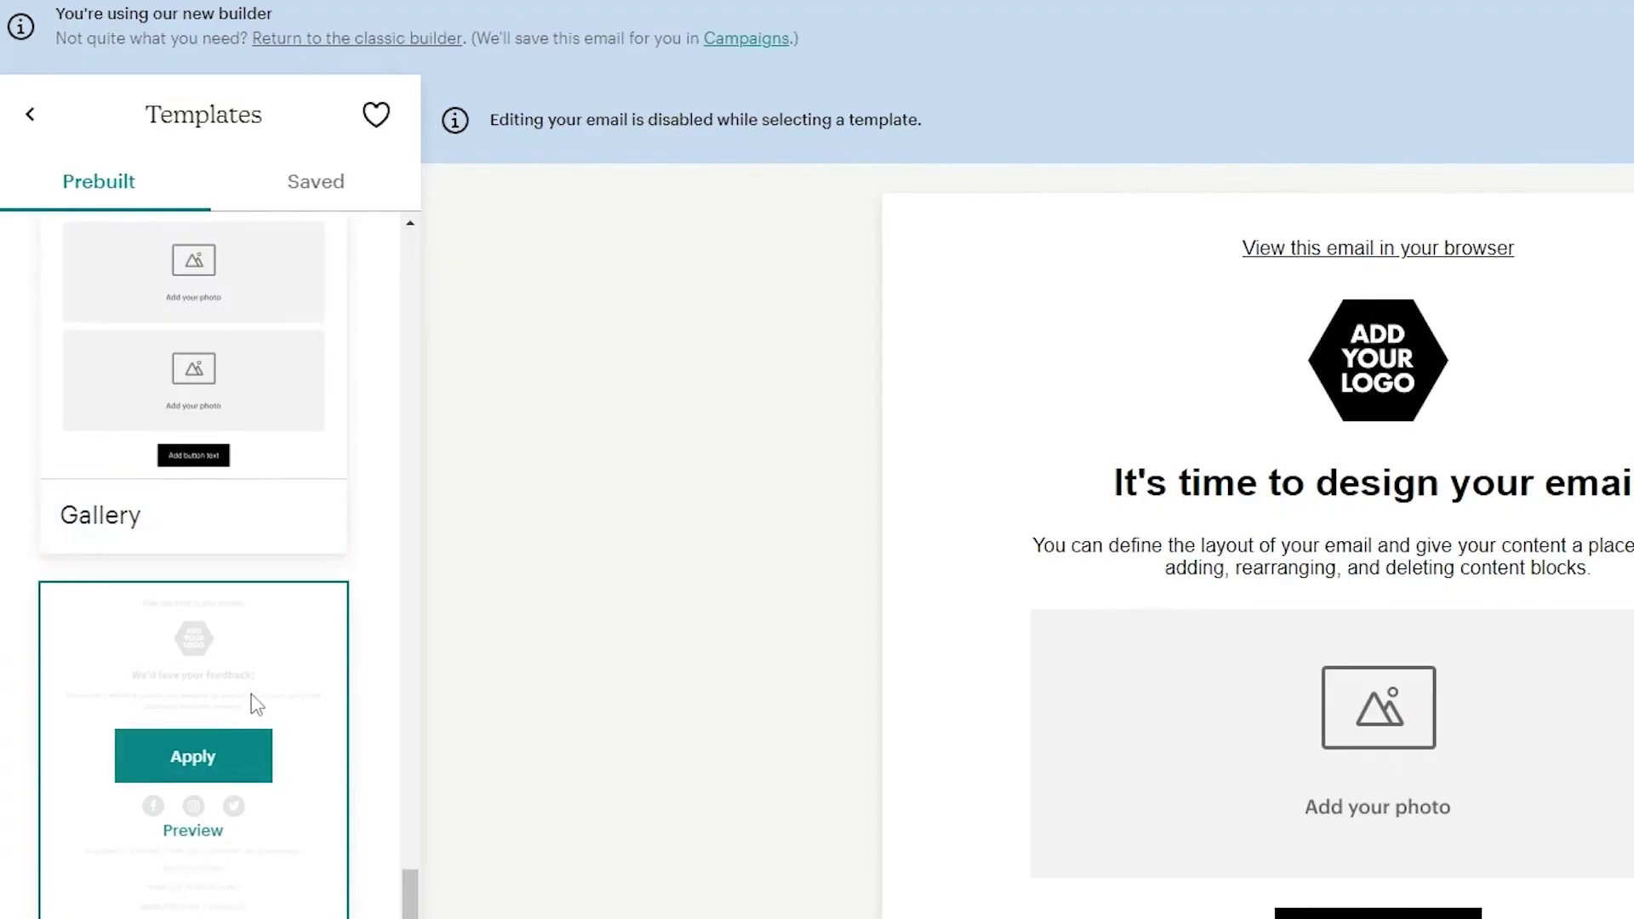
pyautogui.scroll(10, 255, 705)
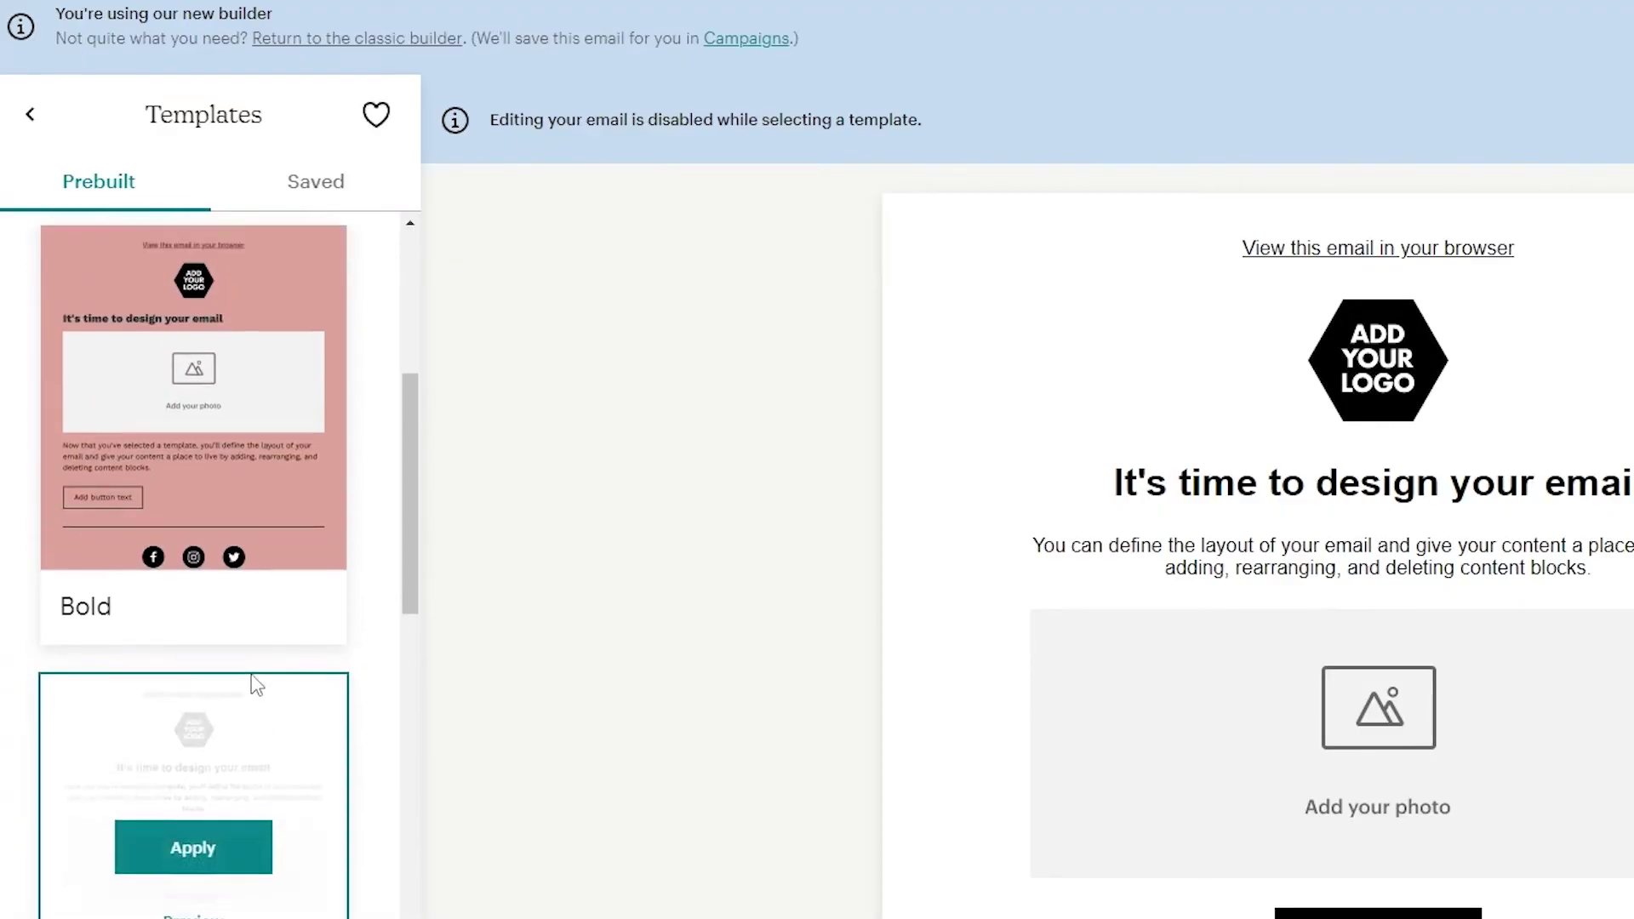
pyautogui.scroll(2, 257, 685)
pyautogui.click(252, 565)
pyautogui.click(1133, 489)
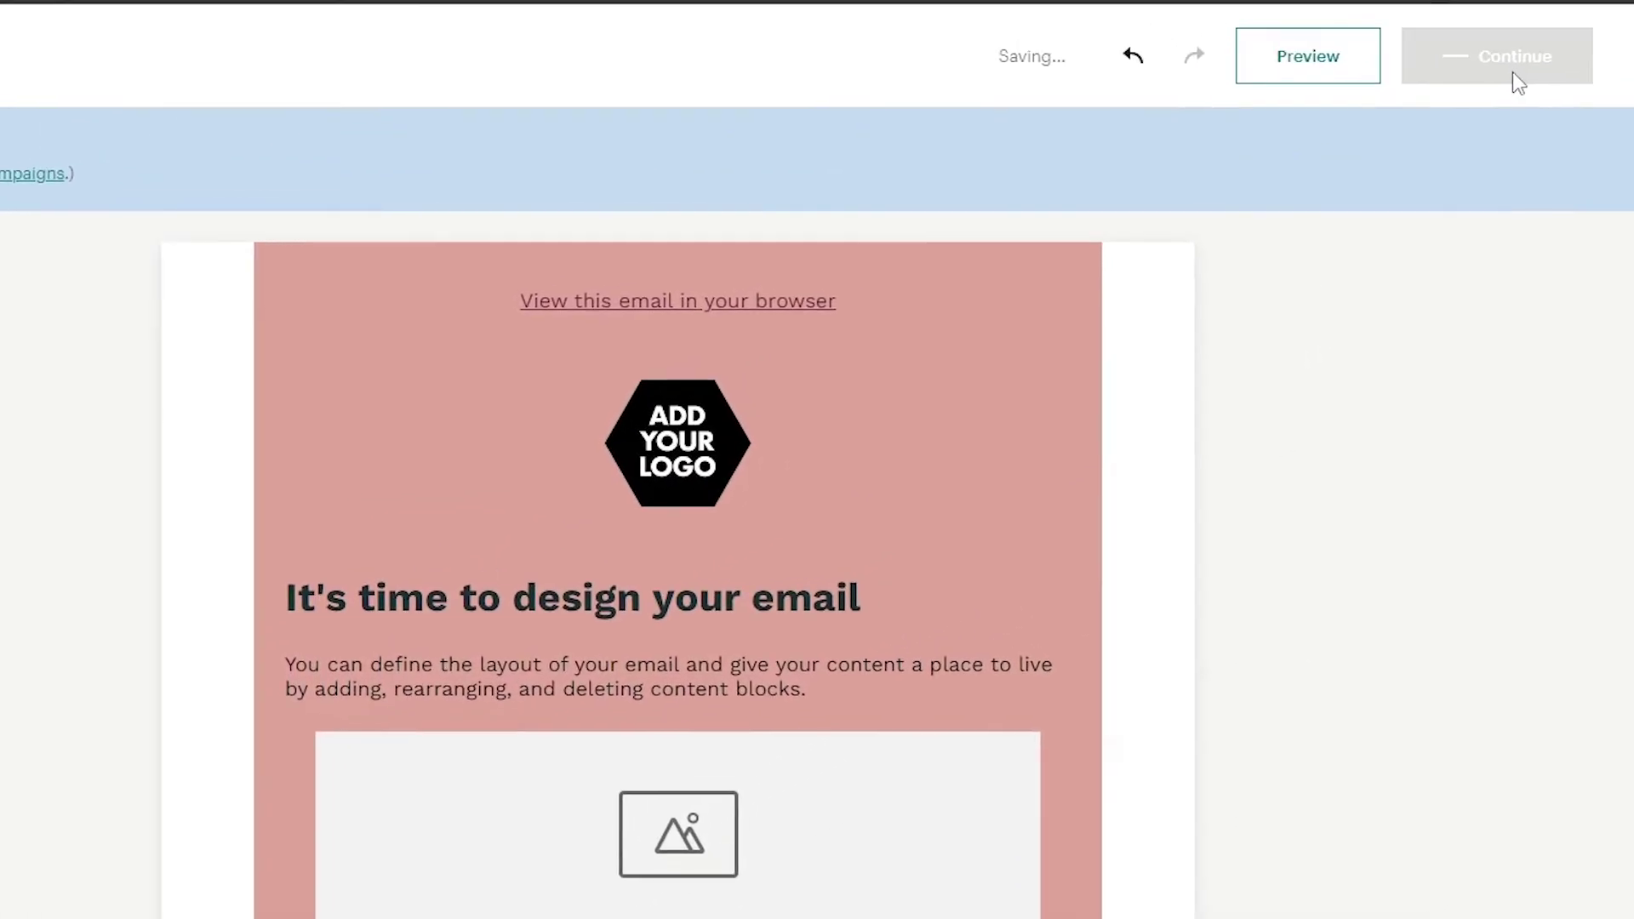
# - Leave the pink Bold draft for the Create page and expand its Website options
pyautogui.scroll(-5, 766, 706)
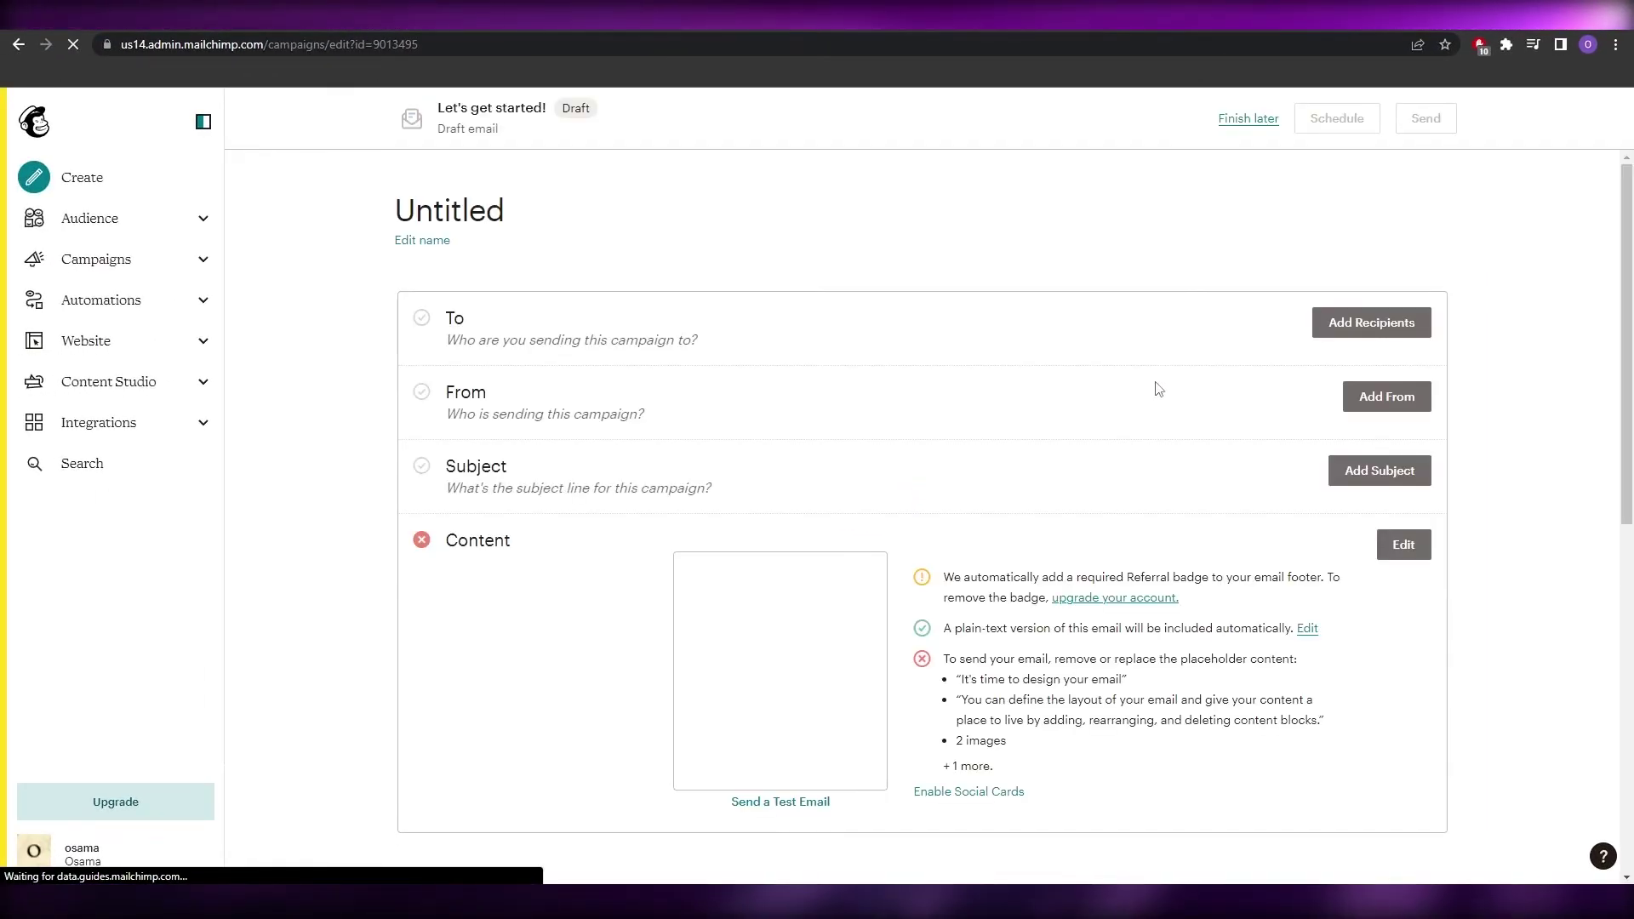
pyautogui.scroll(-8, 1158, 390)
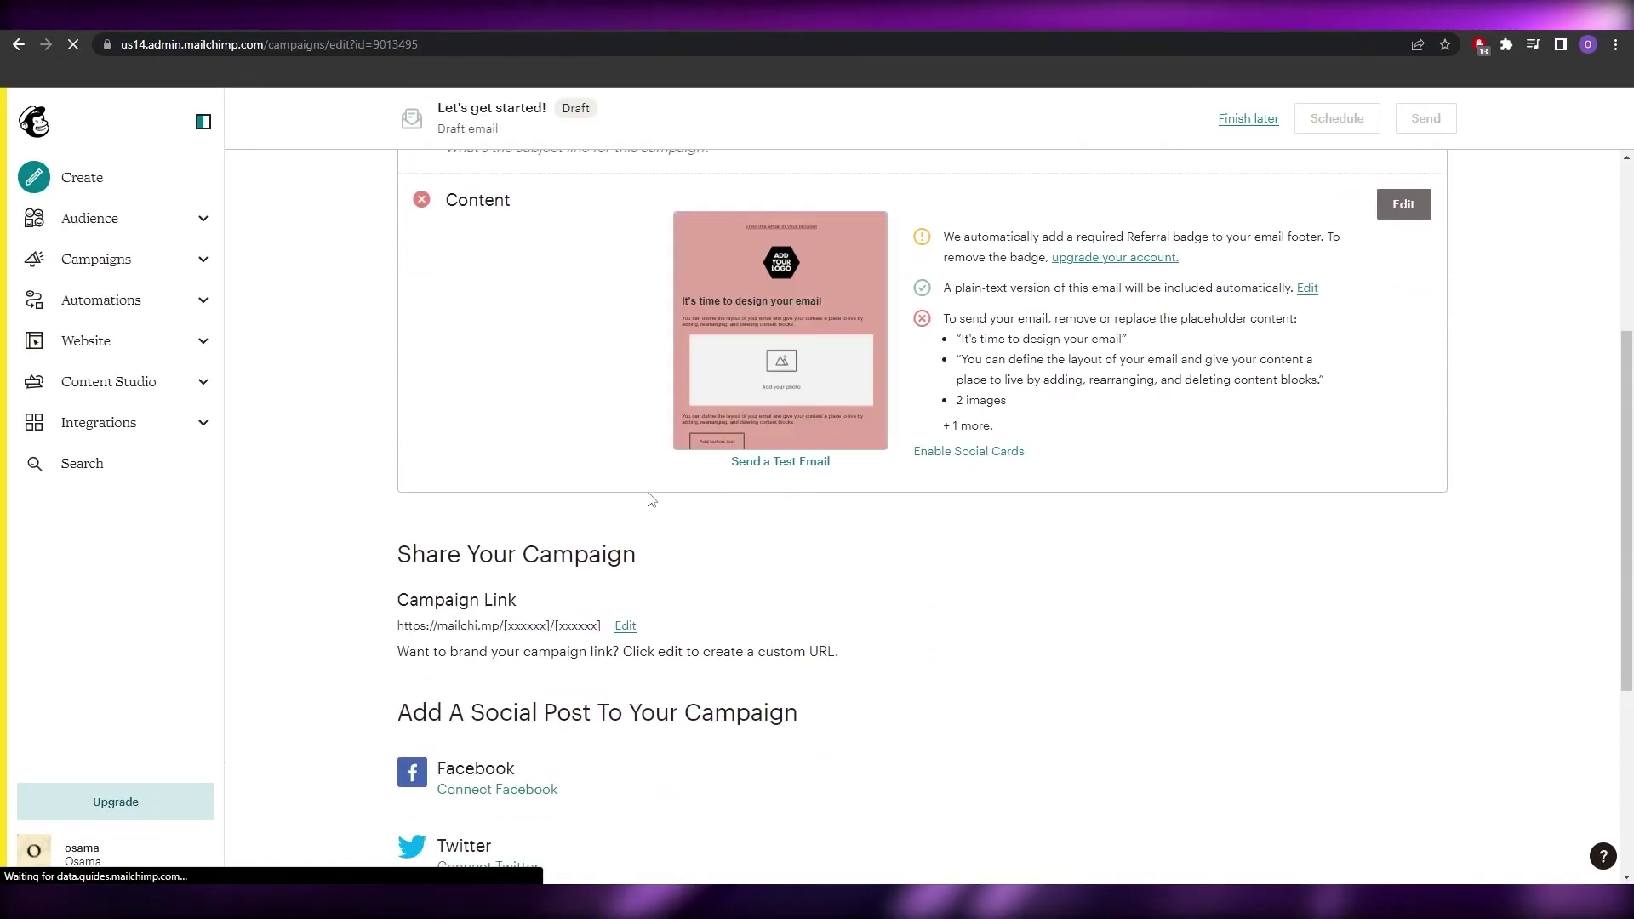
pyautogui.scroll(10, 646, 517)
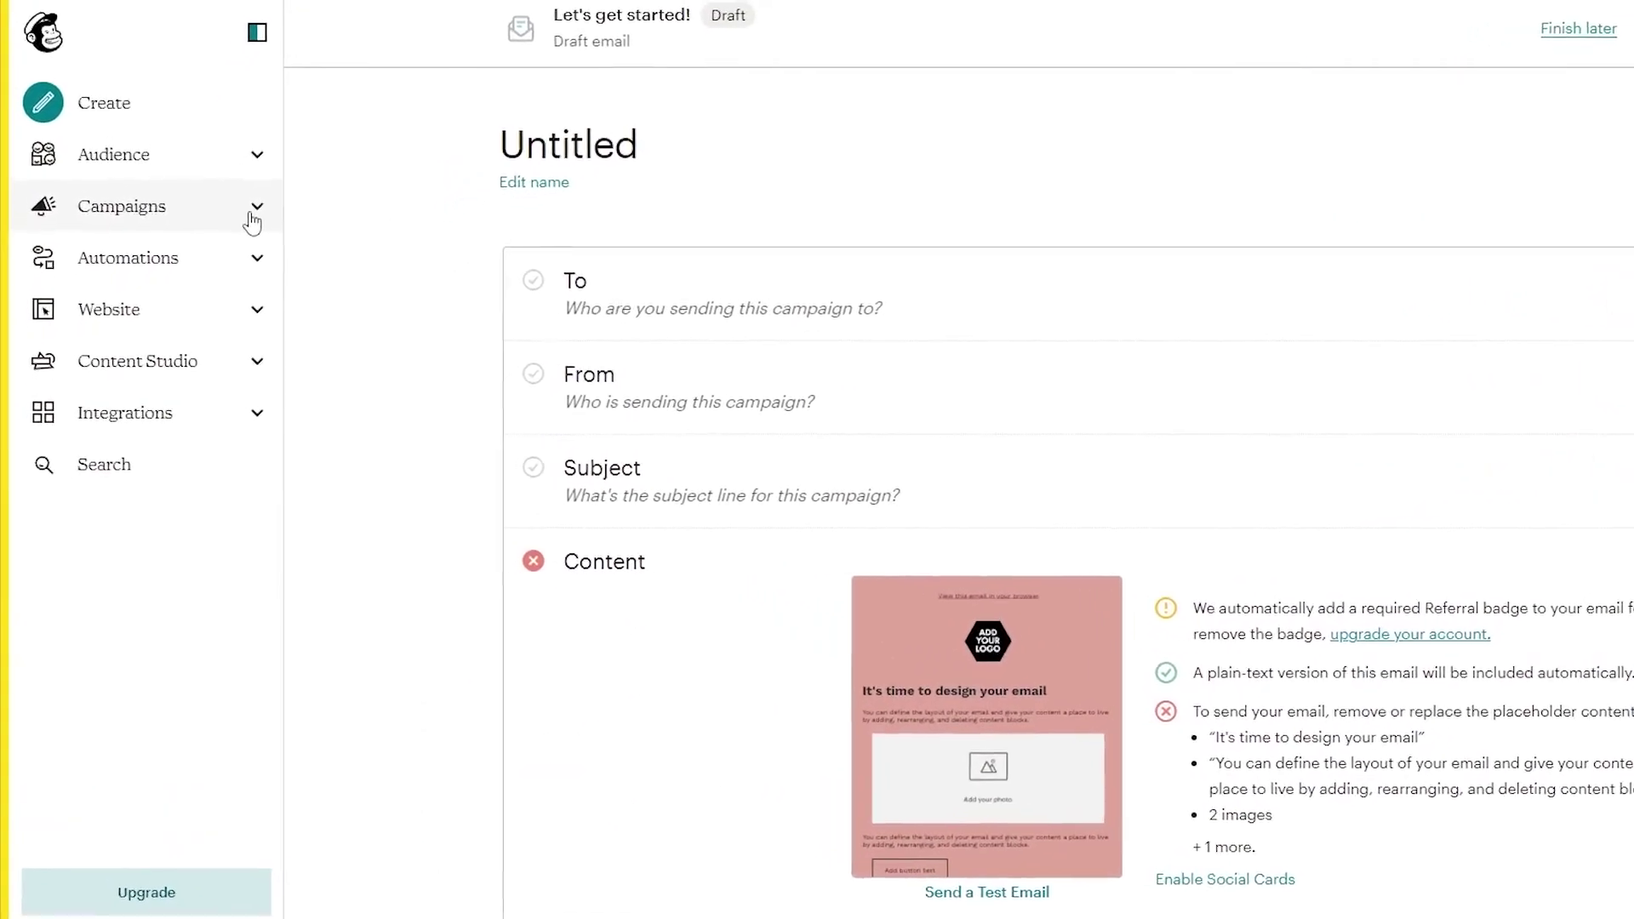
pyautogui.click(201, 266)
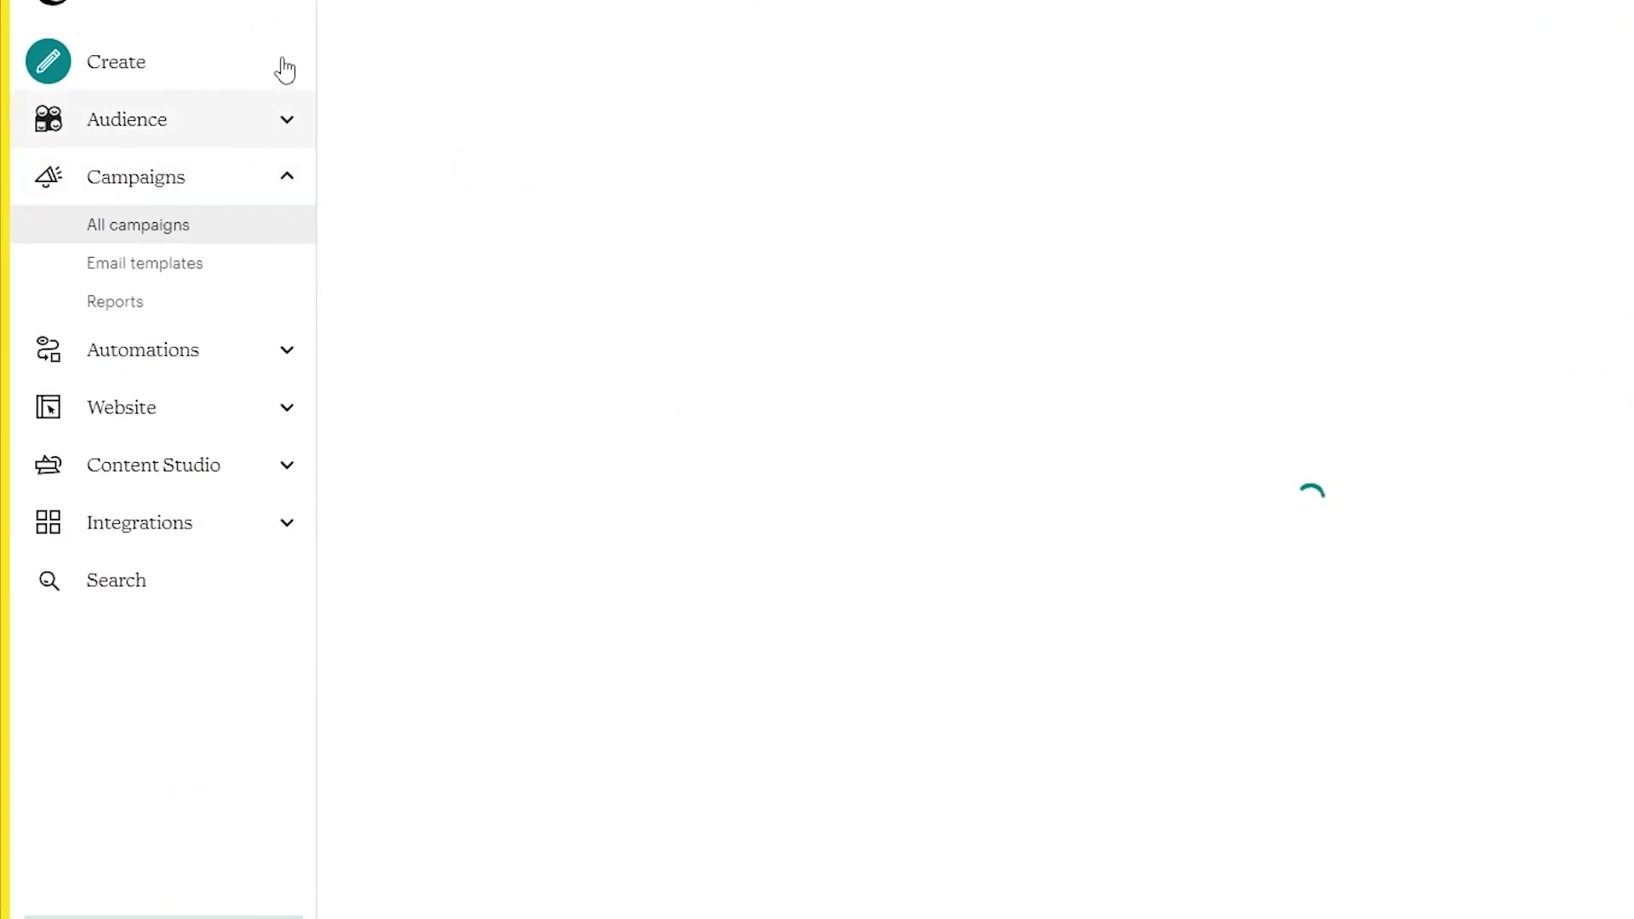
pyautogui.click(259, 76)
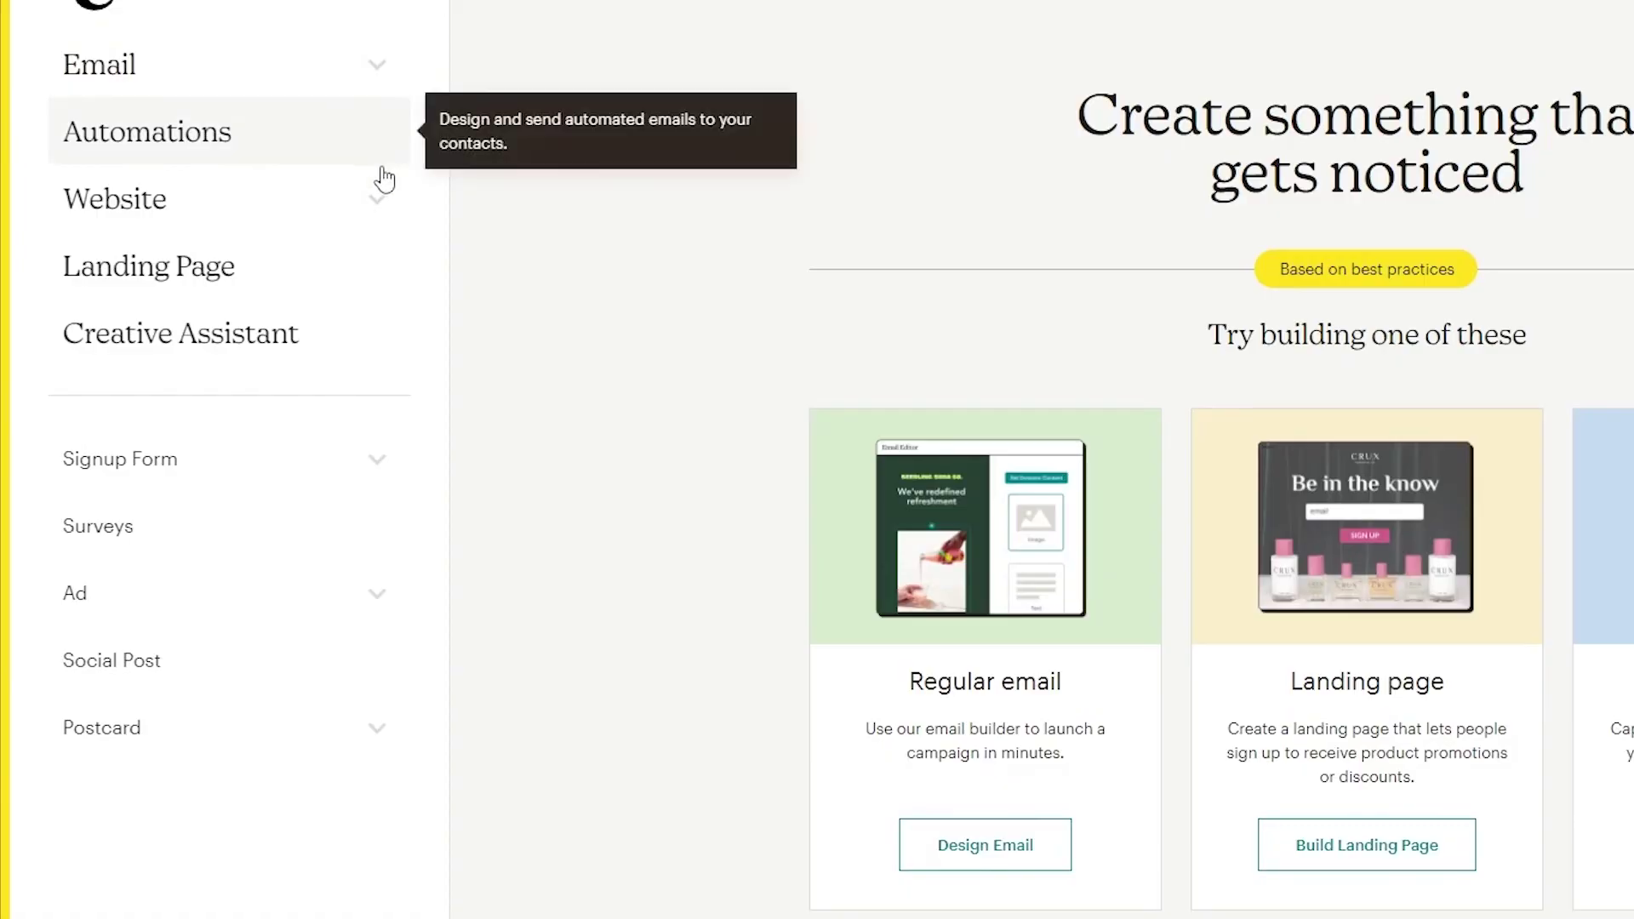
pyautogui.click(384, 204)
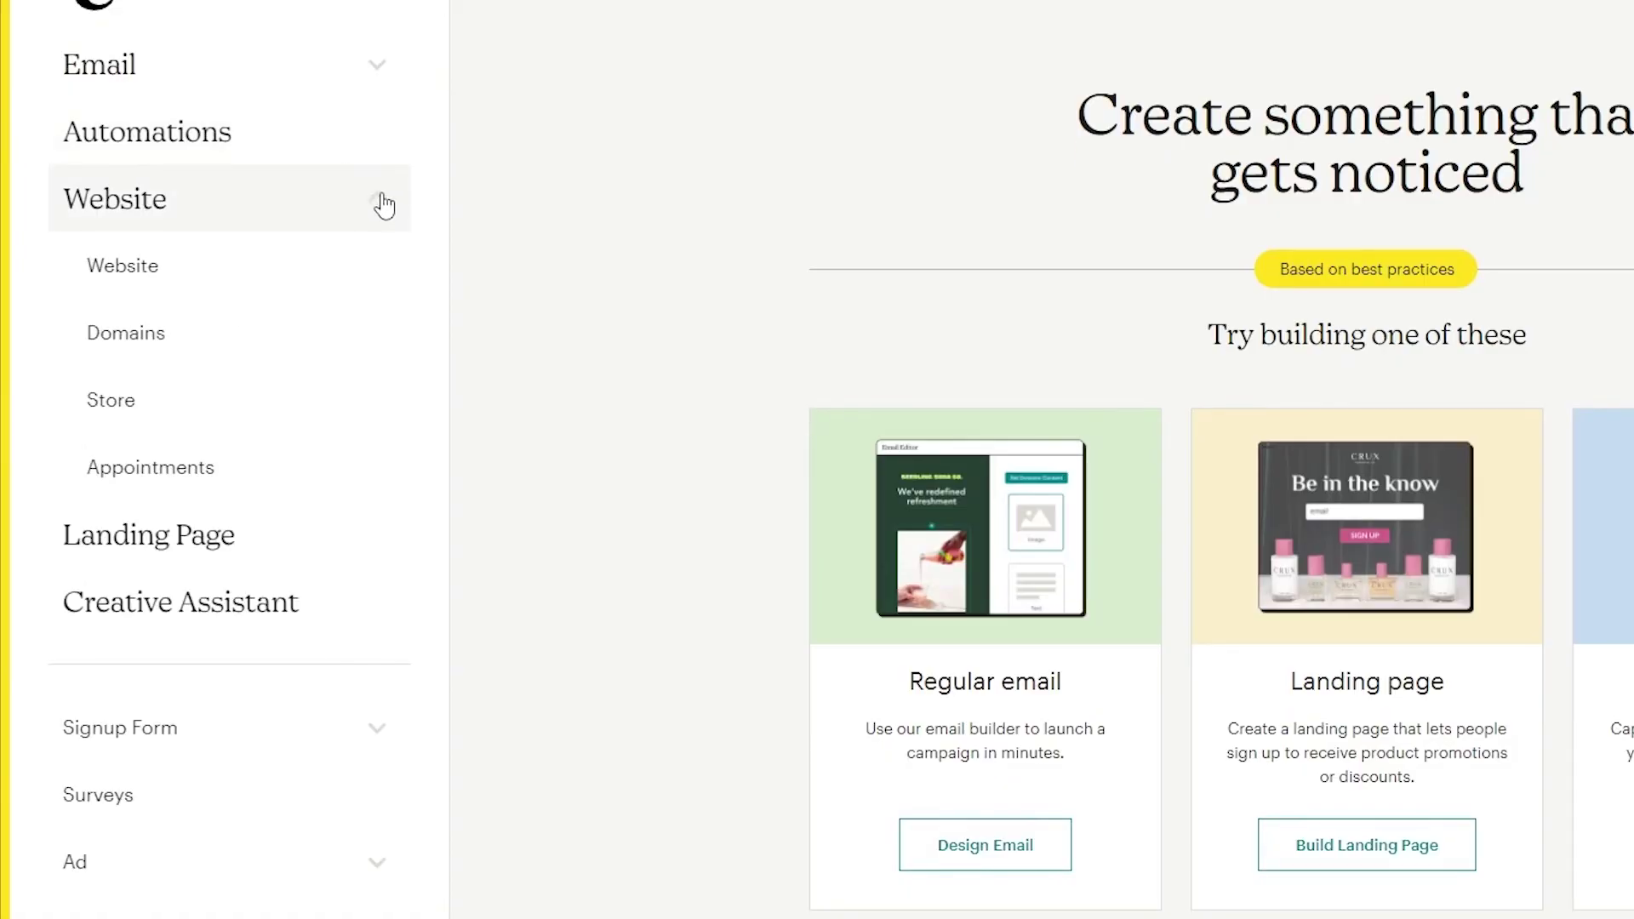